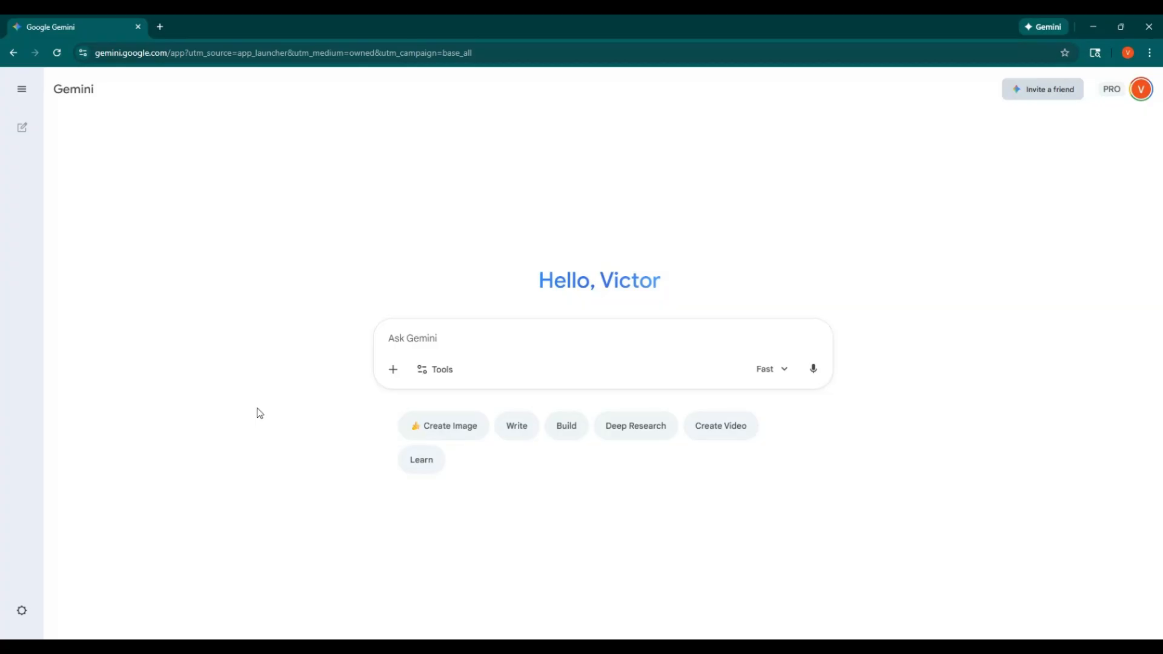
Upload the character image and ask for a precise description of its appearance, including clothing, lighting, accessories and color palette
left_click(394, 370)
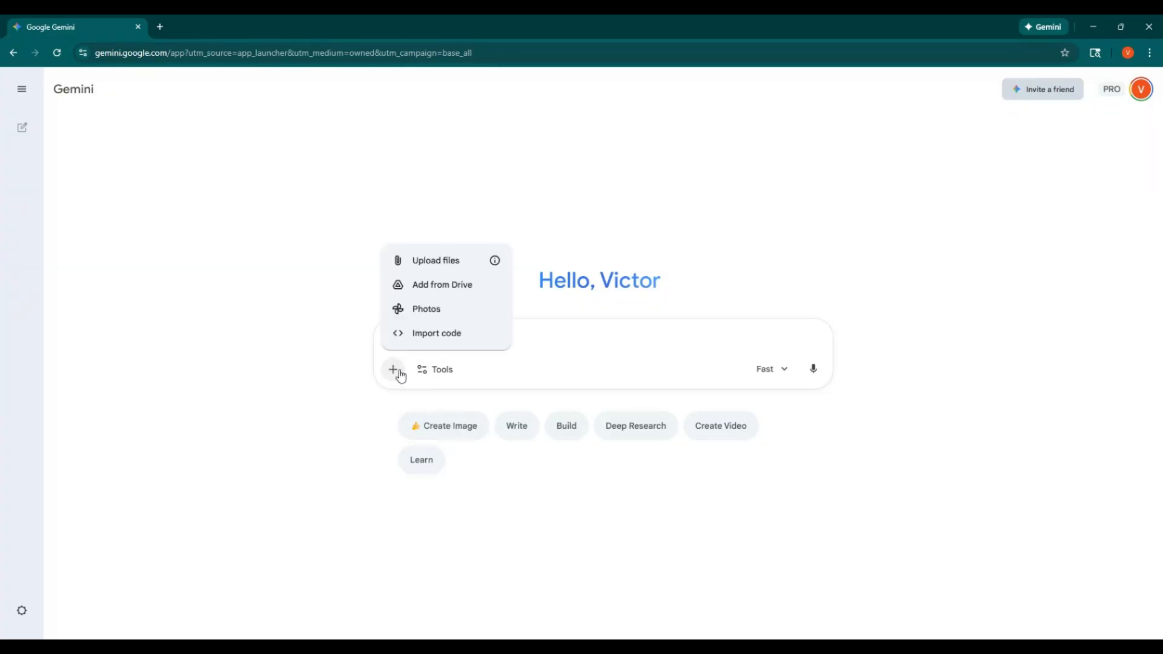
left_click(445, 255)
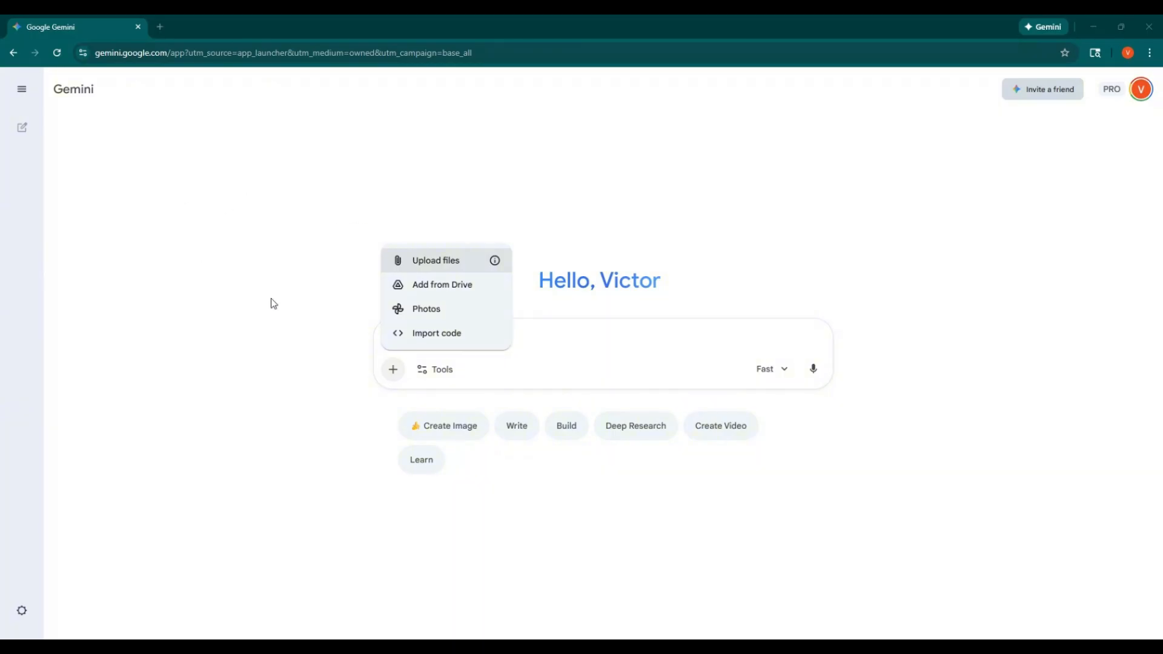
double_click(356, 280)
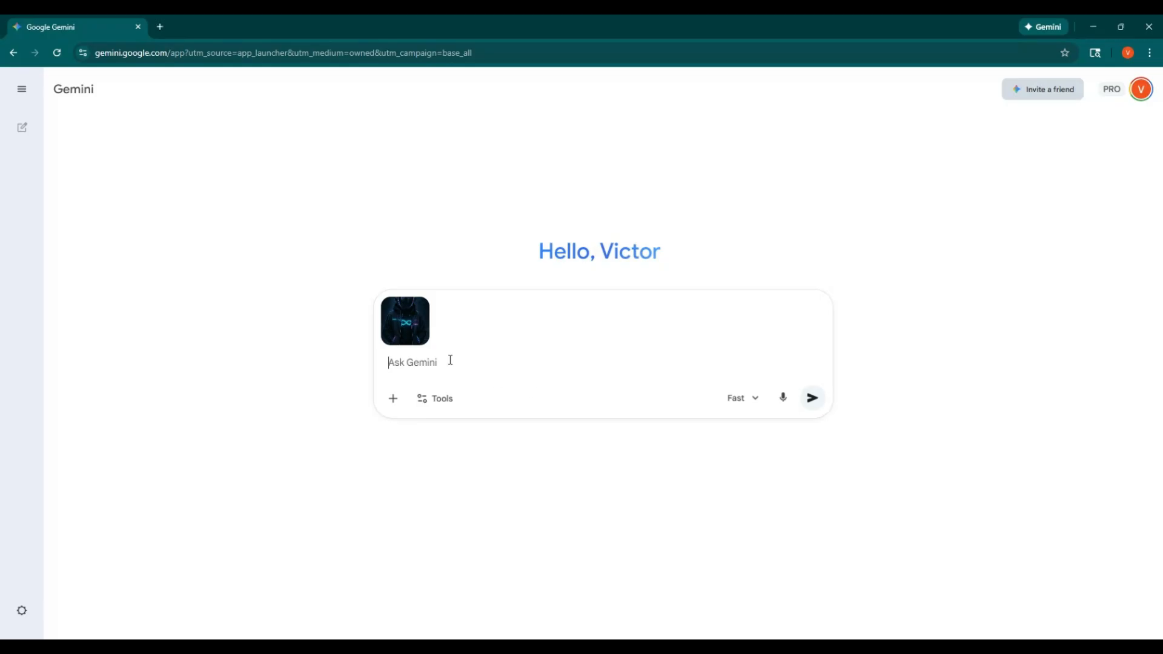
type("\"Describe this character’s appearance in precise detail, including clothing, lighting, accessories, color palette, and overall style. Format in a bullet list.\"")
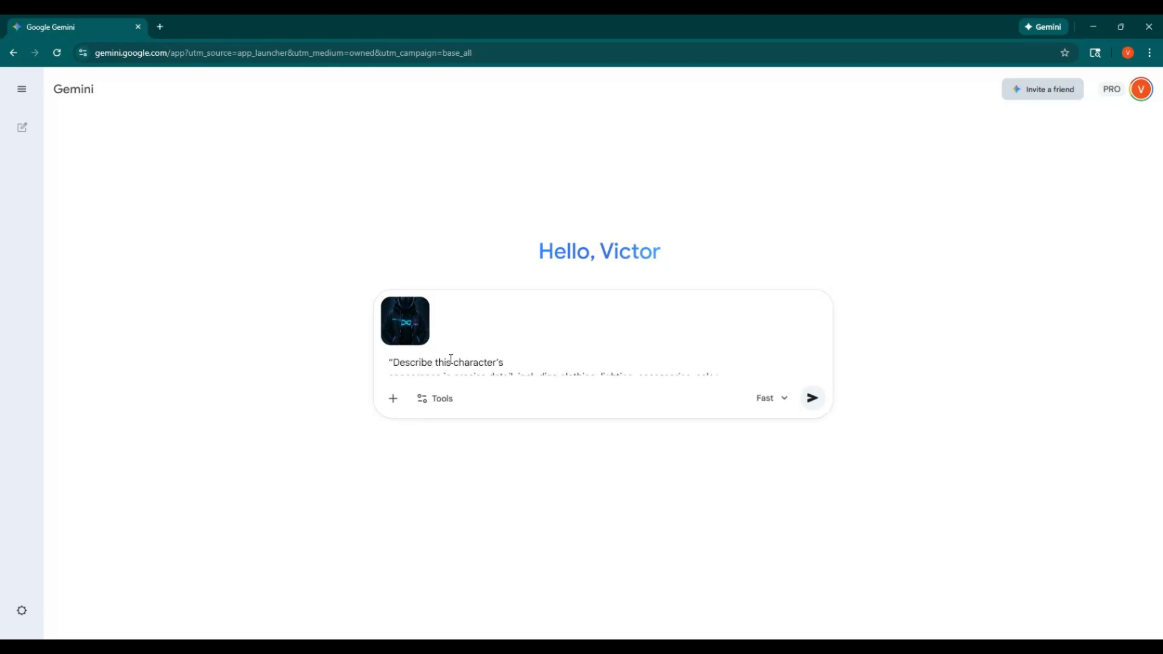
key("Return")
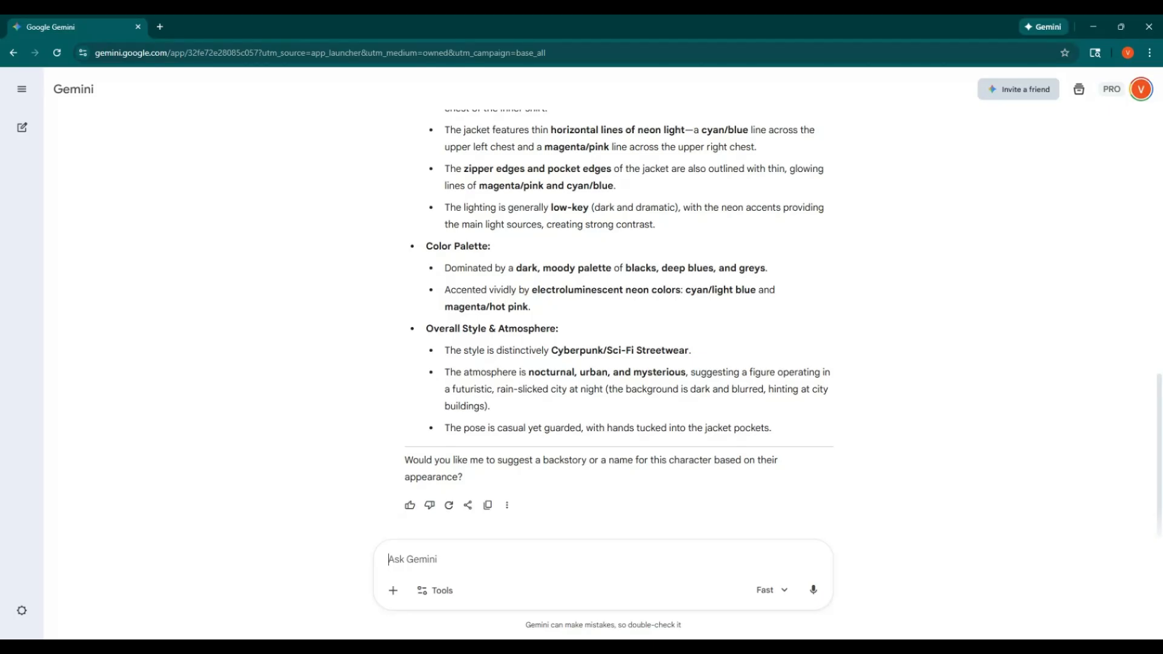
Ask for the description to be rewritten as a single reusable AI character prompt optimized for Nano Banana
key("alt+Tab")
left_click(431, 564)
type("\"Rewrite this as a single reusable AI character prompt optimized for Nano Banana.\"")
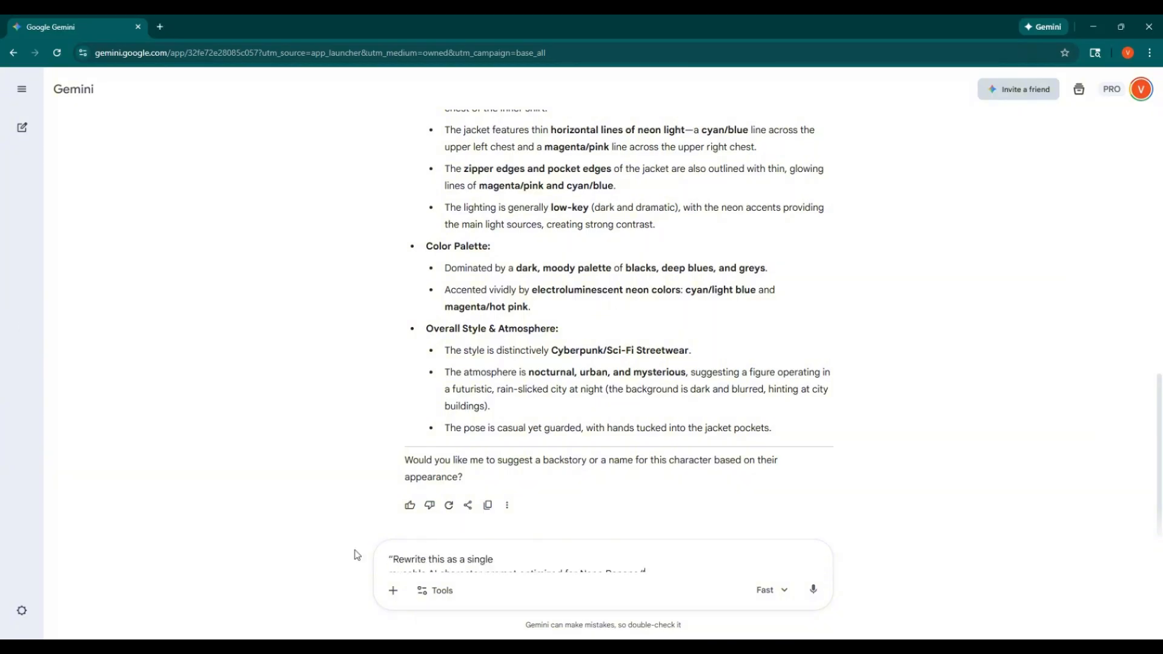
key("Return")
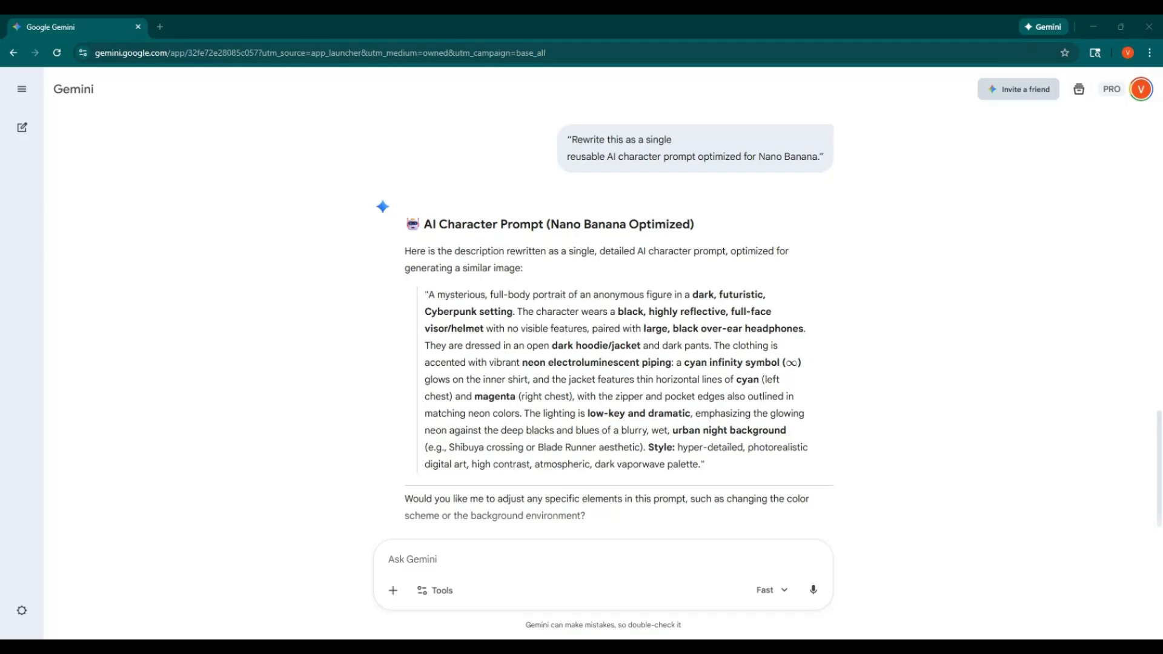
Request a Nano Banana regeneration of the uploaded character with consistent body, clothing and helmet, changing only the scene to a futuristic background
left_click(511, 559)
type("I would like to regenerate the image with nano banana. Use the previous uploaded image in chat of the ai generated character, keeping the body and clothing consistent. Also, keep a highly consistent facial/helmet structure. Only change the scene. Place the character in a scene with a background of:")
type("futuristic")
key("Return")
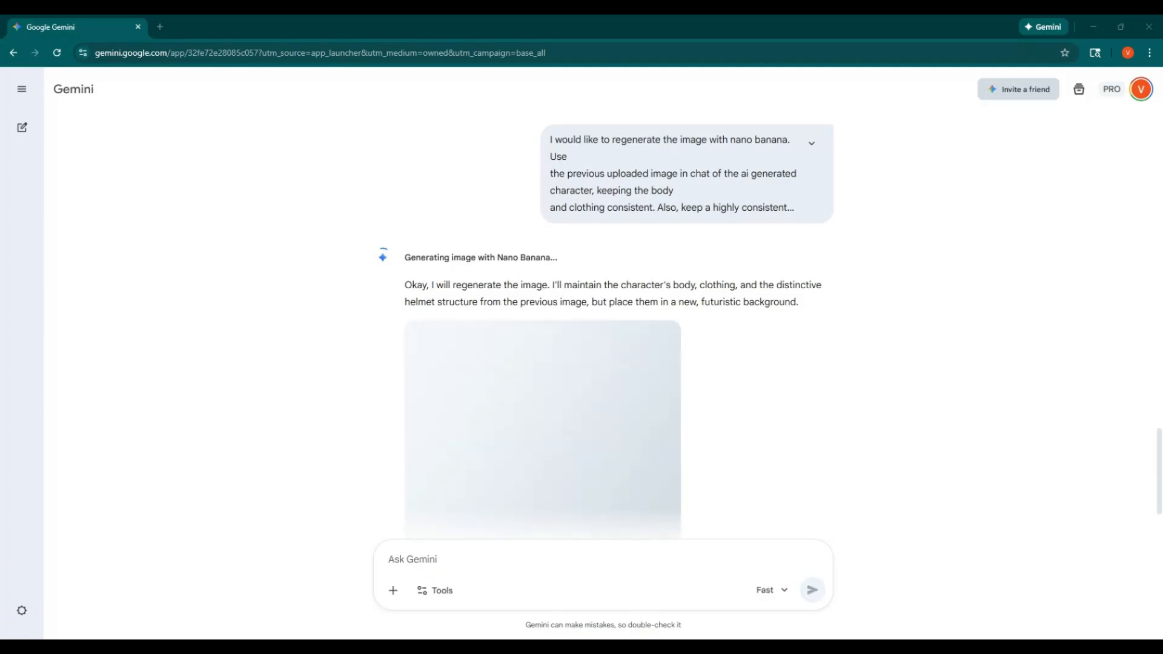
scroll(509, 462, "down", 3)
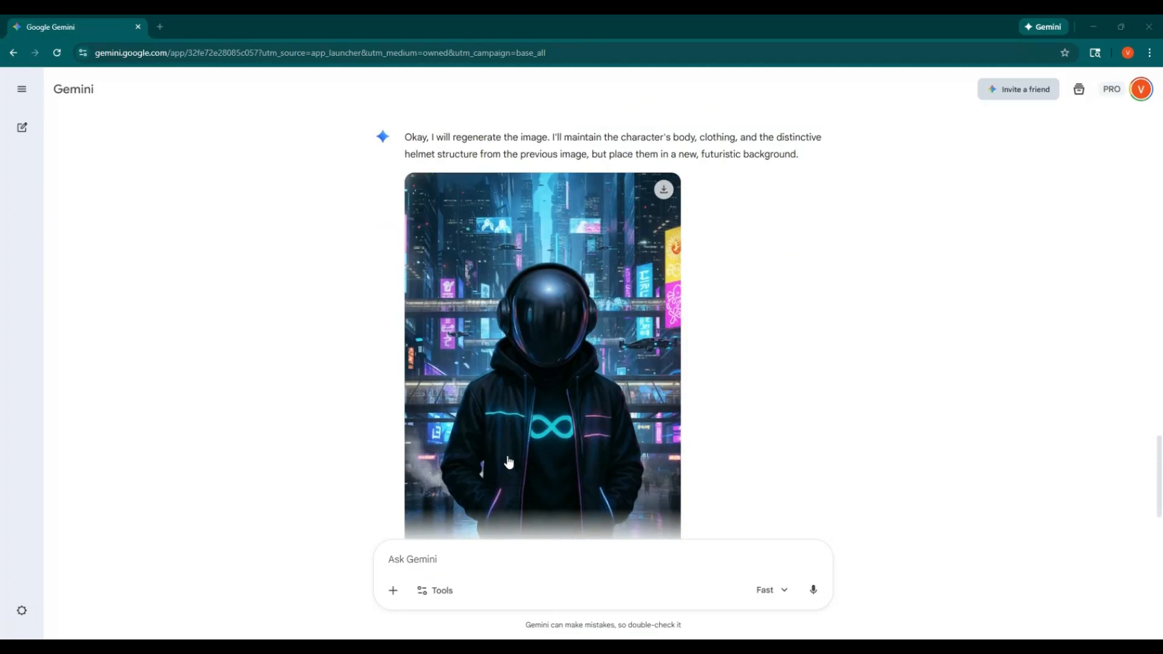
scroll(509, 462, "down", 1)
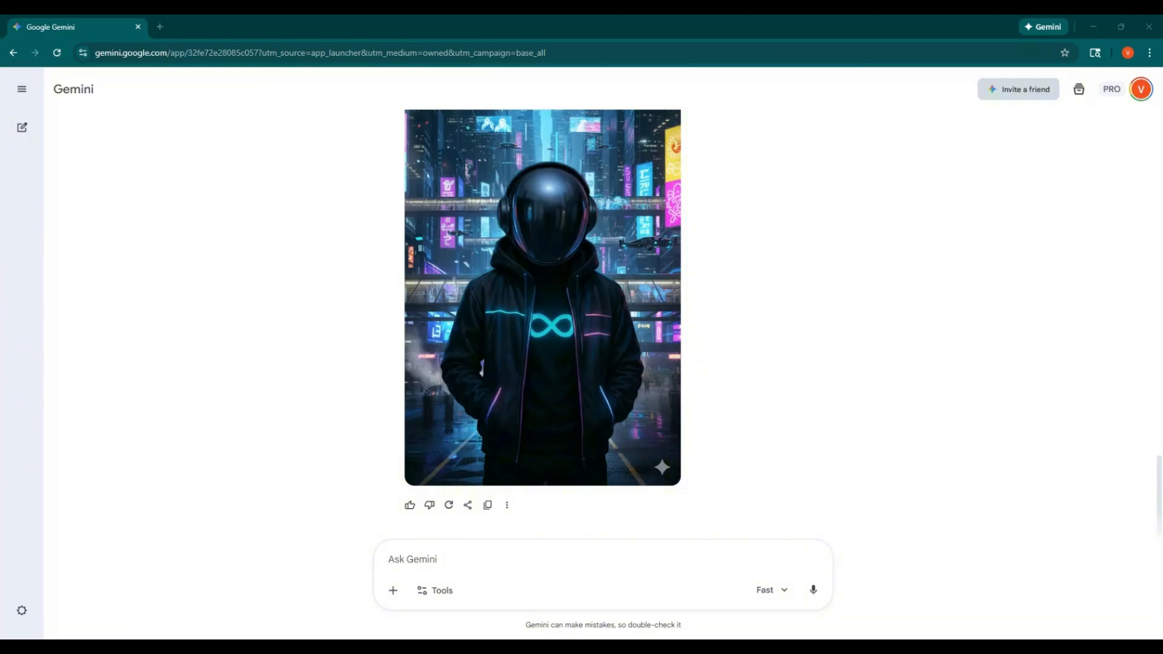
Request the same consistent character in stylized studio lighting with blue and purple neon glows and a backdrop of abstract holographic soundwaves
left_click(462, 555)
type("I would like to regenerate the image with nano banana. Use the previous uploaded image in chat of the ai generated character, keeping the body and clothing consistent. Also, keep a highly consistent facial/helmet structure. Only change the scene. Place the character in a scene with a background of: stylized studio lighting with blue and purple neon glows, backdrop featuring abstract holographic soundwaves")
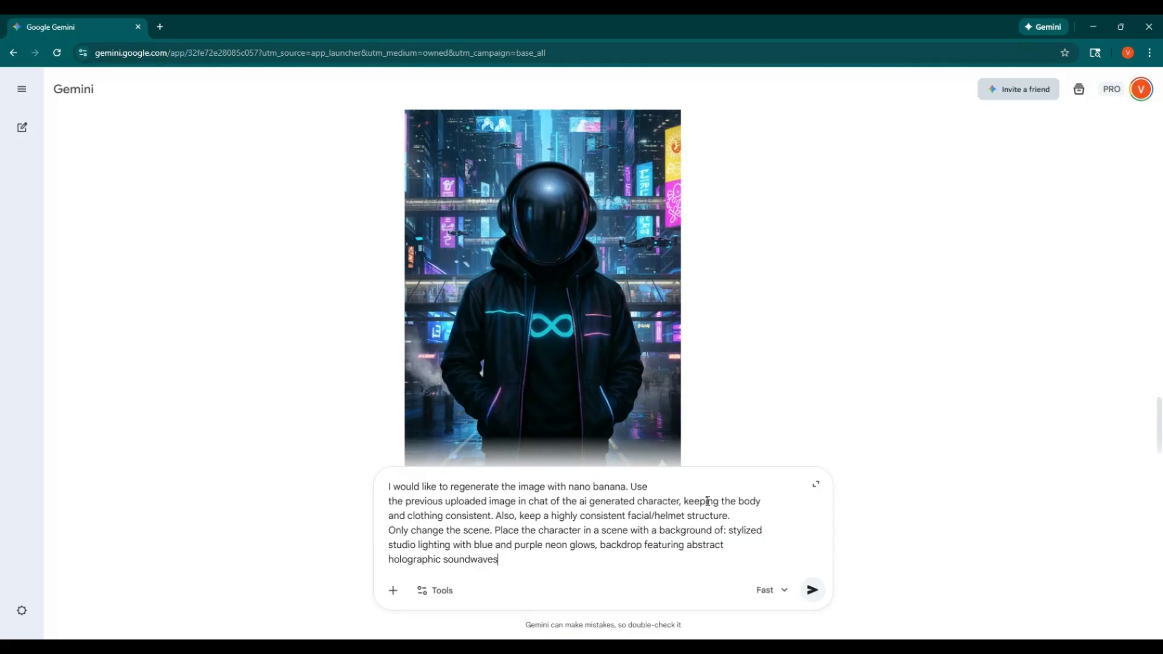
left_click(813, 591)
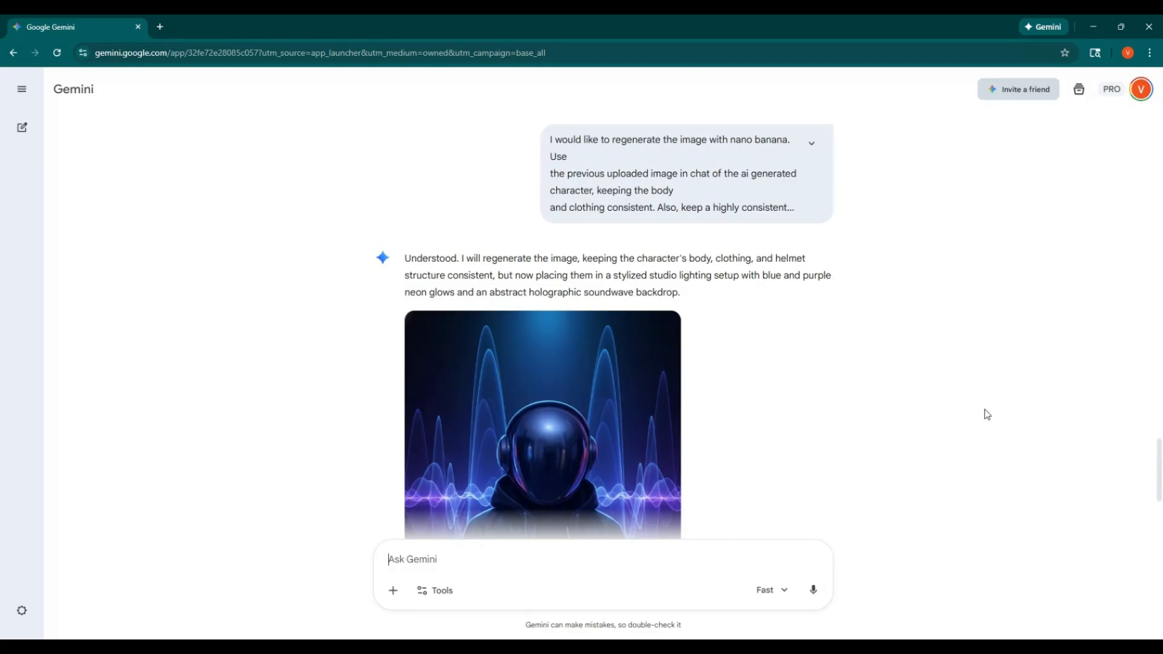
scroll(686, 221, "down", 1)
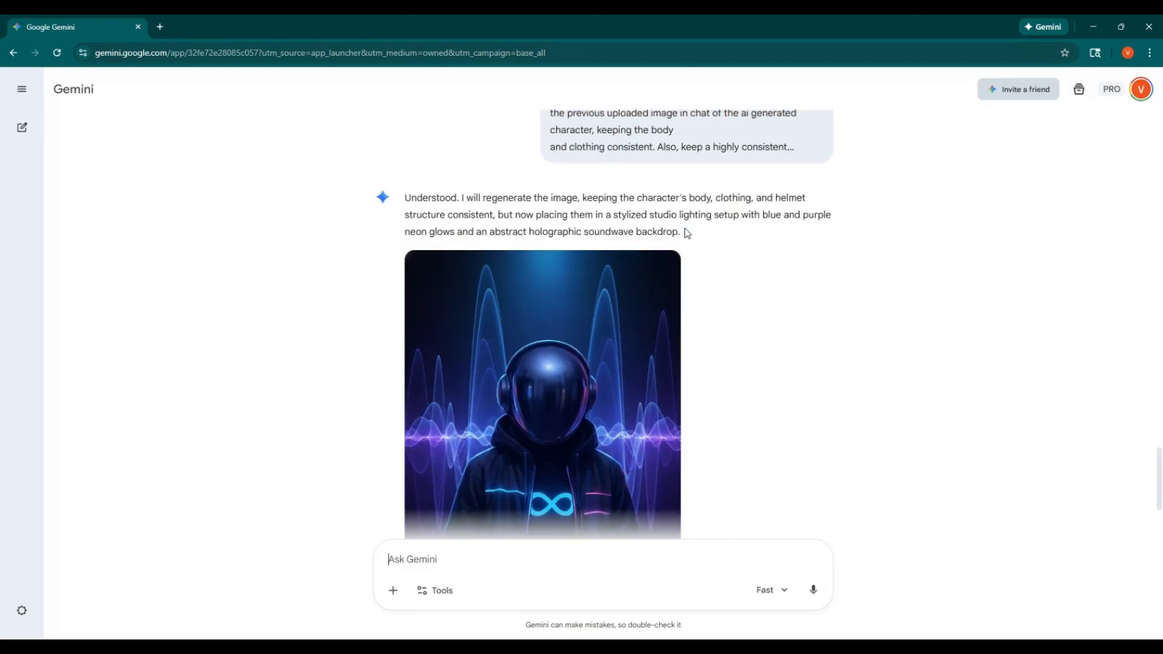
scroll(687, 233, "down", 1)
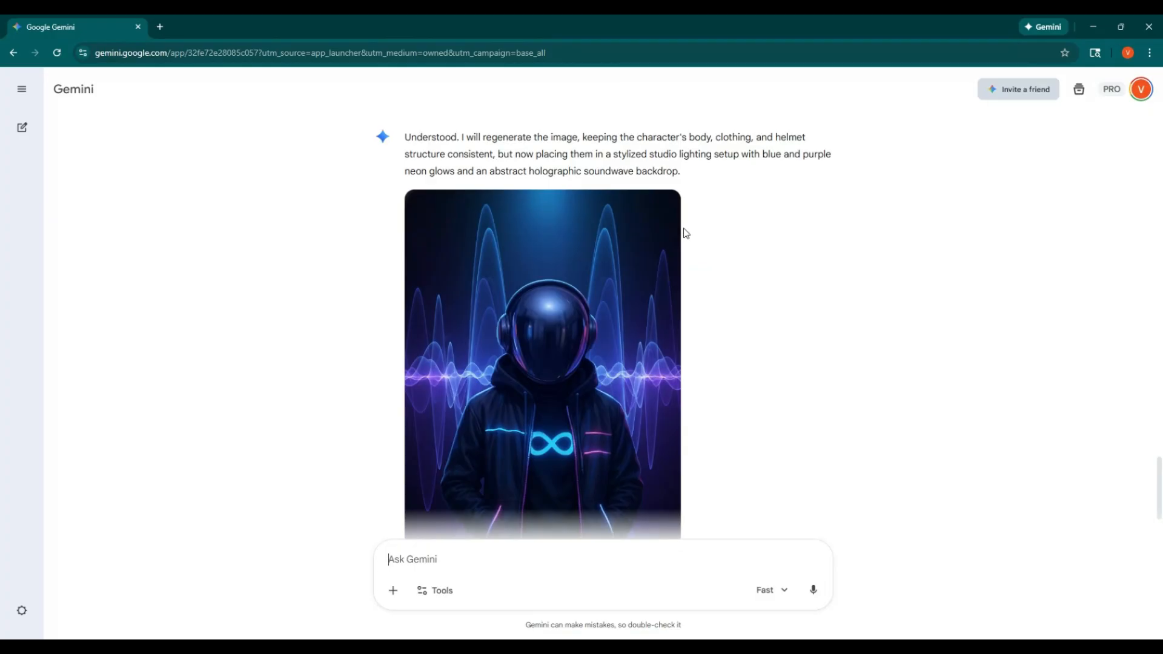
scroll(765, 260, "down", 2)
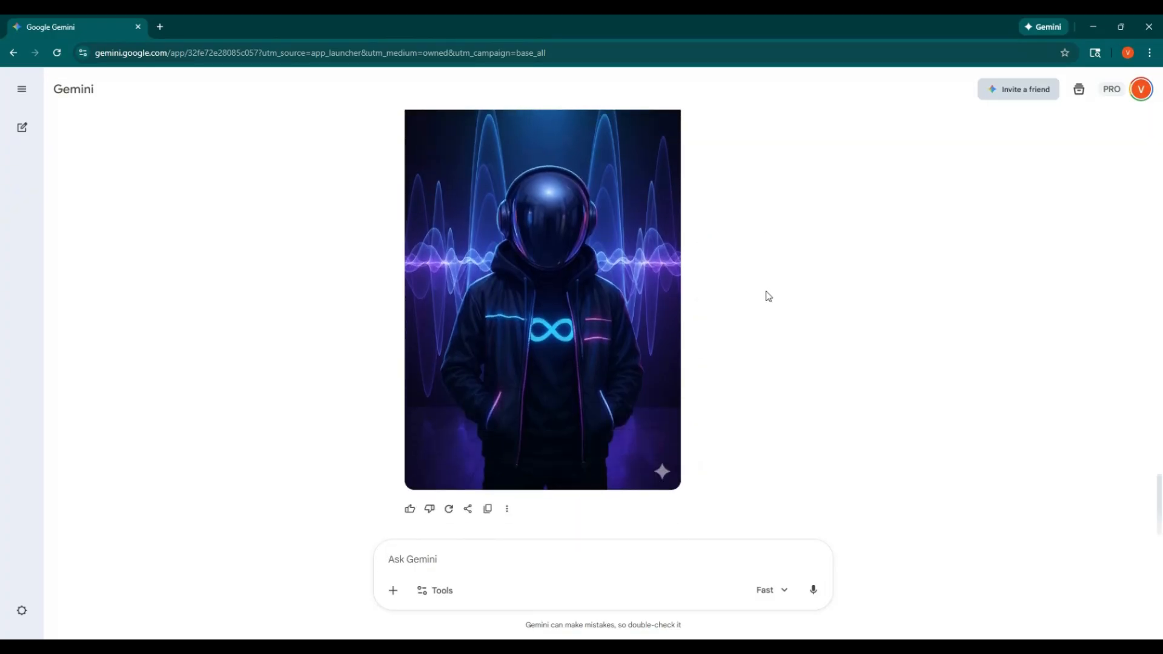
scroll(770, 300, "up", 3)
scroll(774, 309, "down", 3)
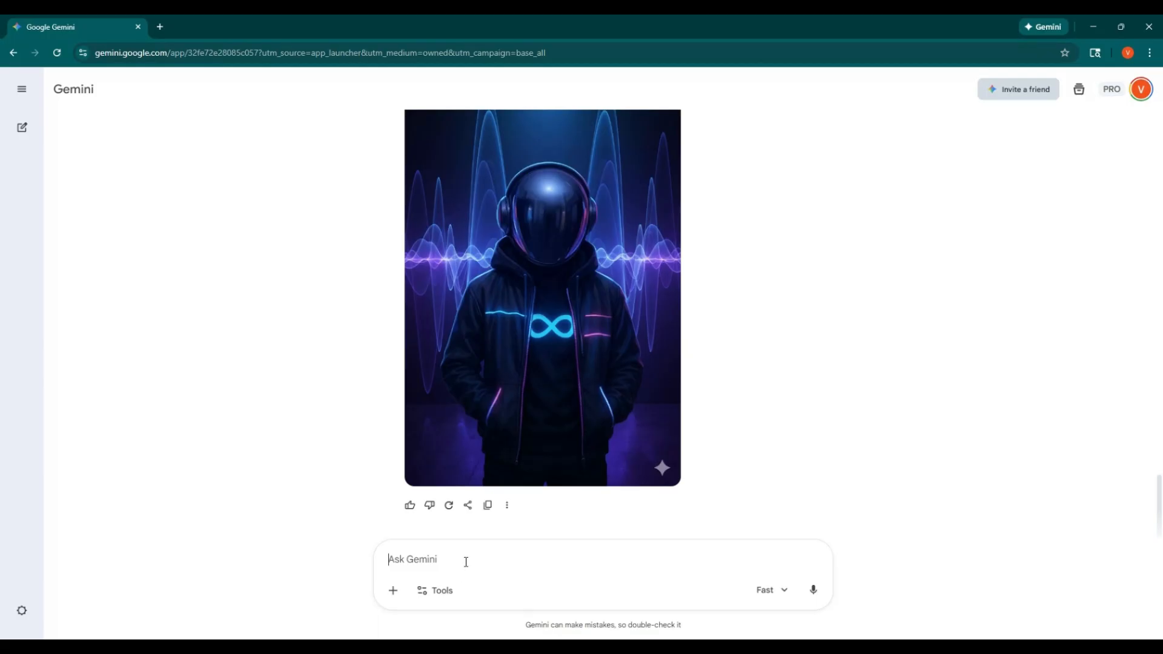
Request the same character and backdrop, with a microphone in one hand and a martini glass with neon pink drink in the other
type("keep same consist")
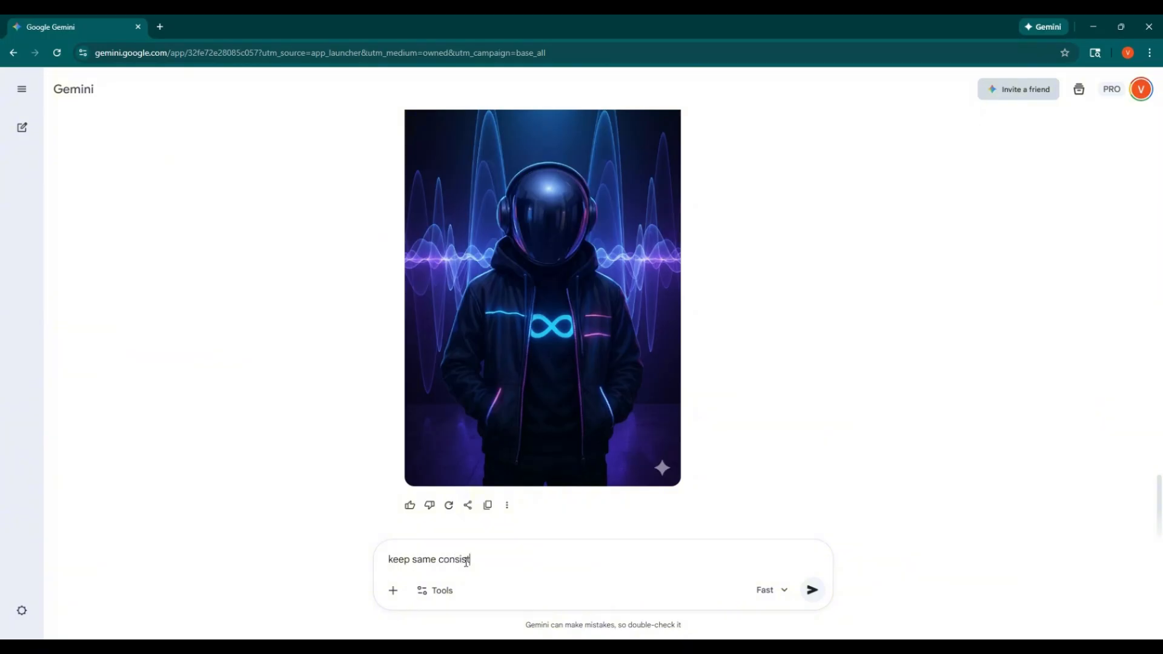
type("ency and same backdrop, m")
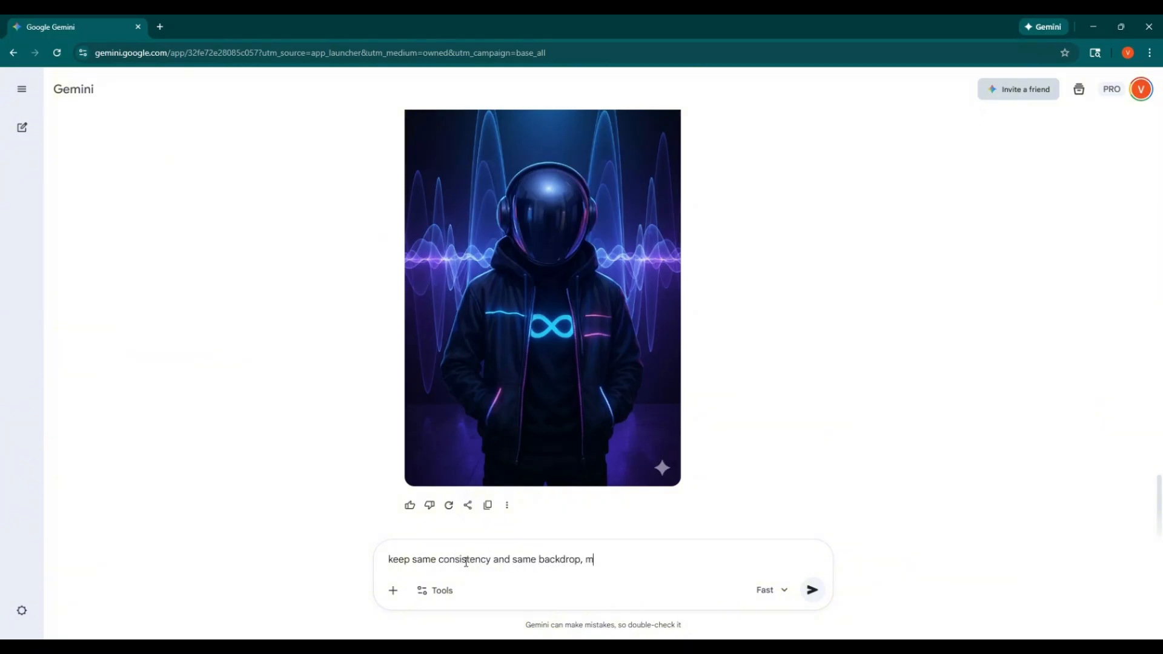
type("ake the character holding a microphone in one hand and a mart")
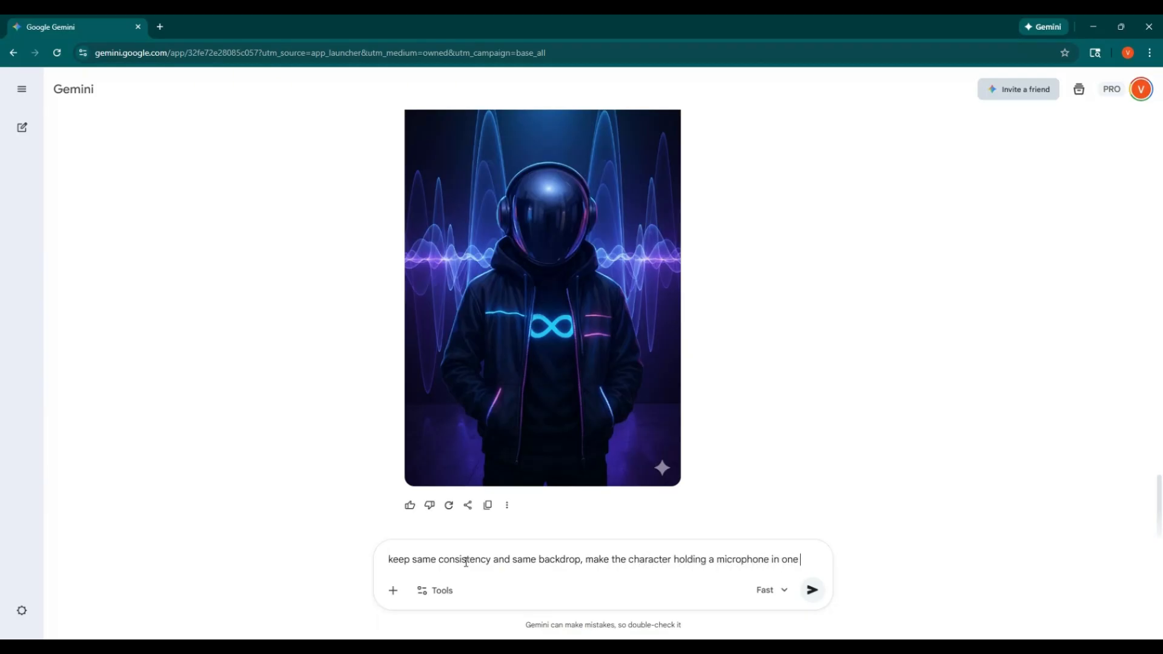
type("glas")
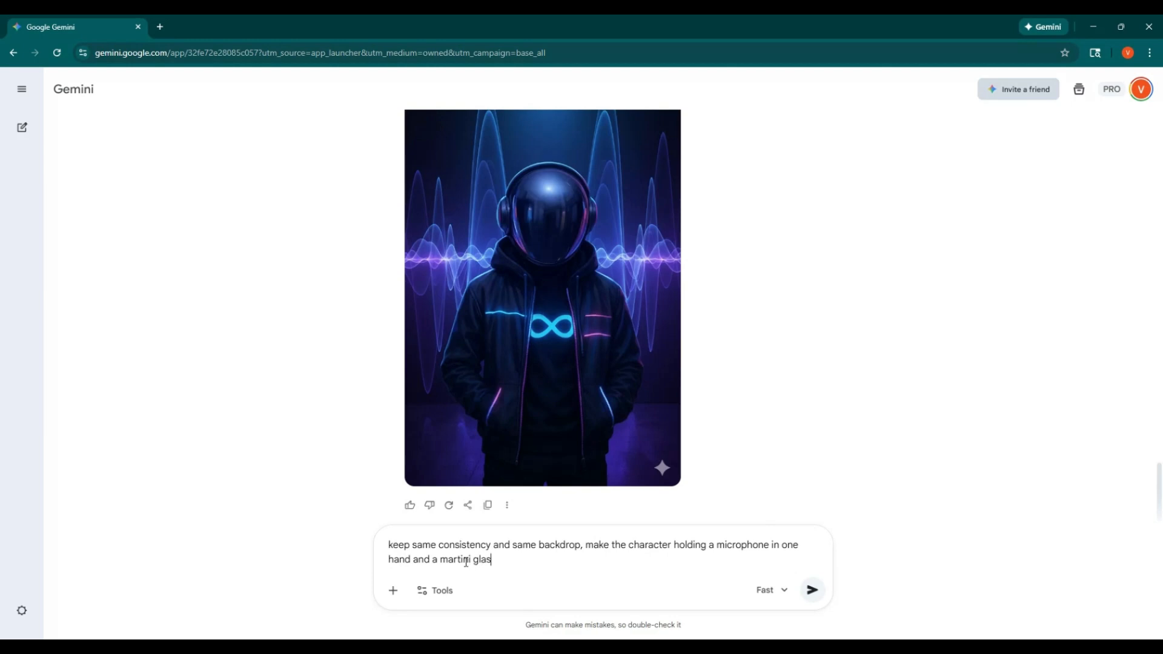
type("s with neon pink drink in the other hand")
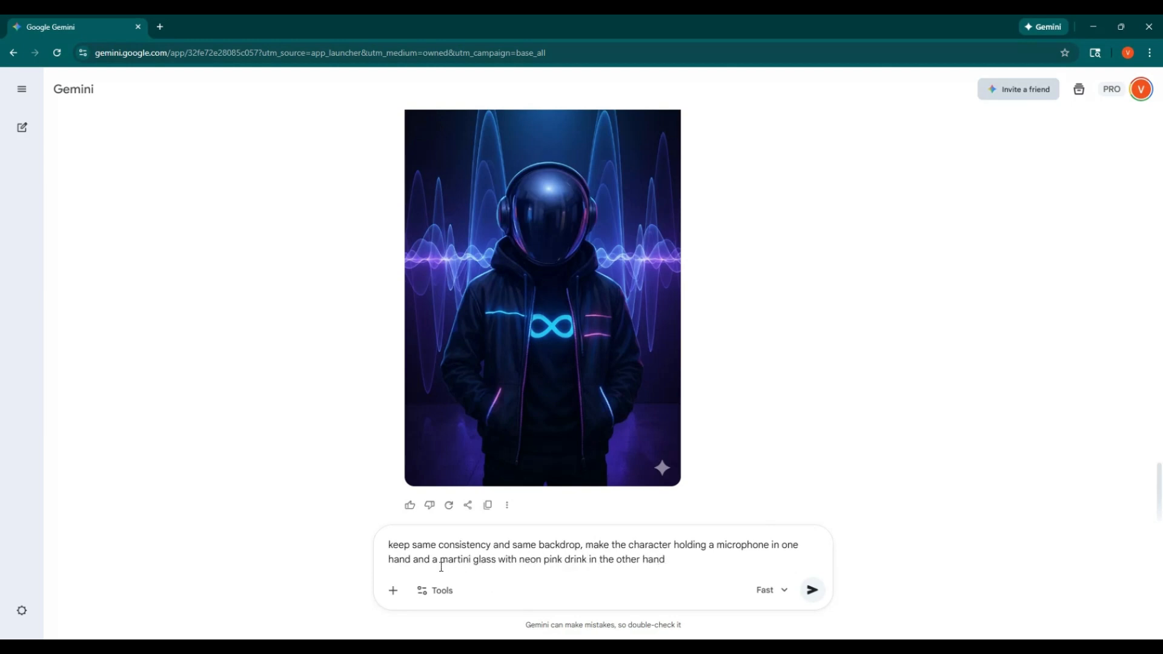
left_click_drag(667, 560, 380, 550)
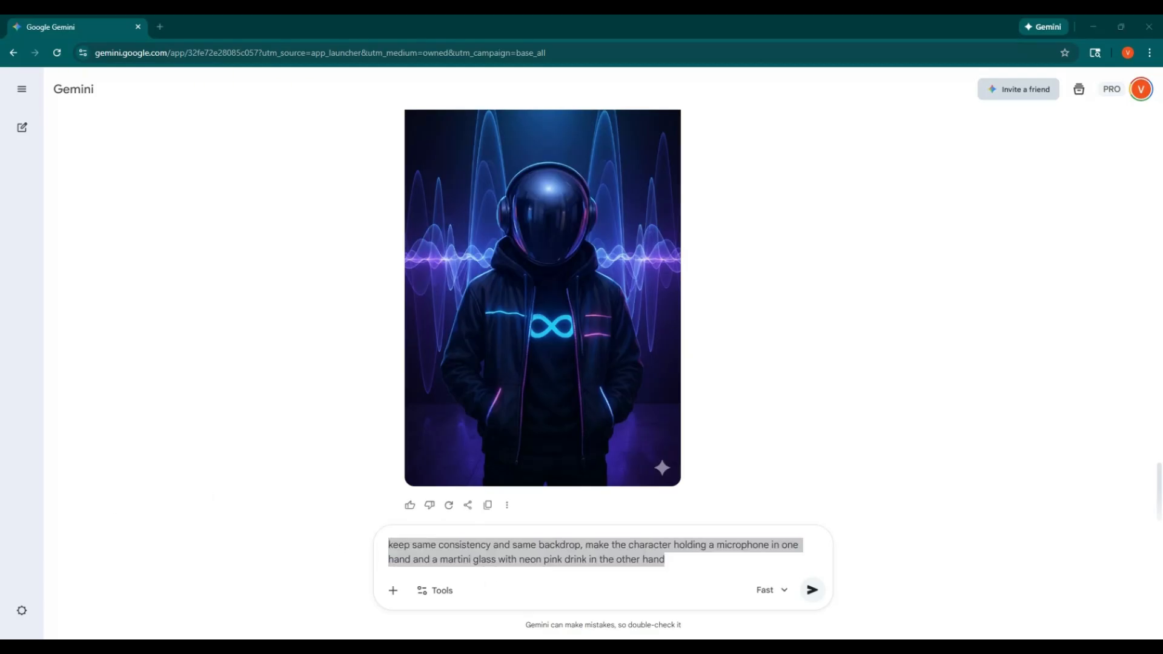
left_click(812, 589)
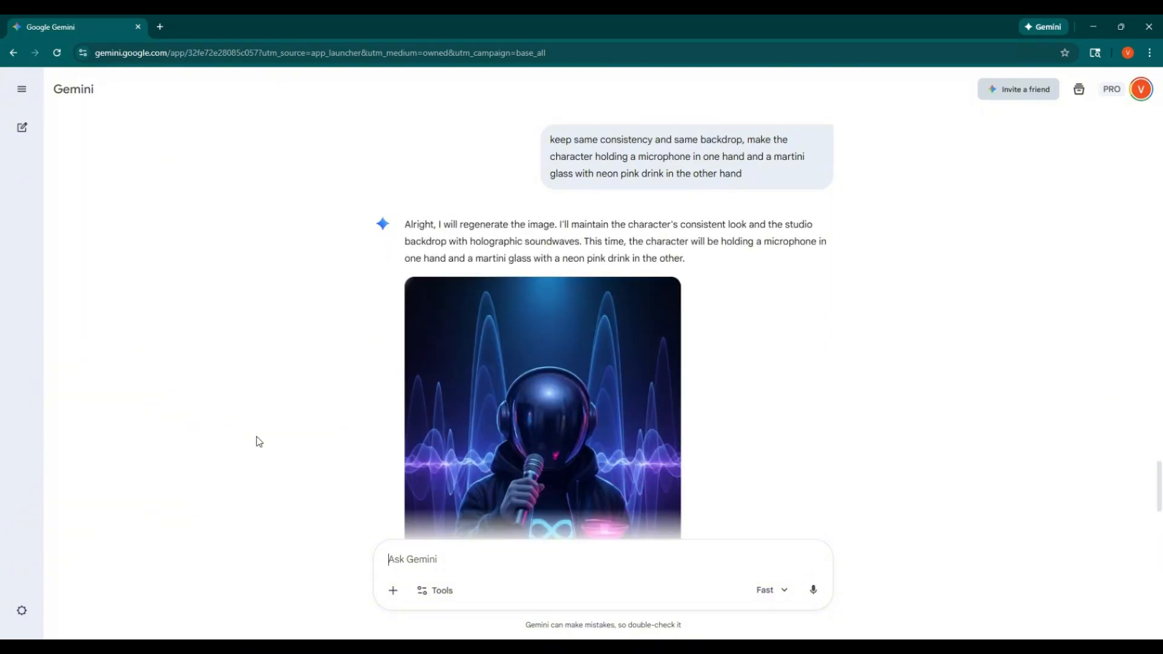
scroll(431, 381, "down", 3)
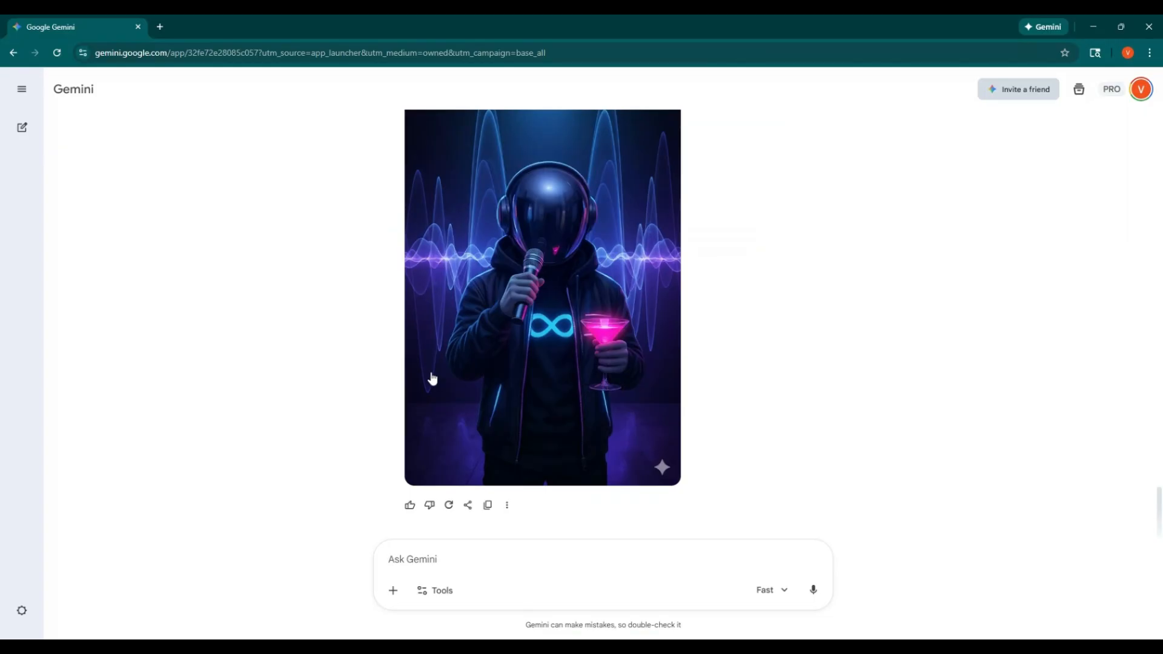
Request an image with the same background and character consistency, placing the character behind a dj nightclub sound board set up
left_click(443, 557)
type("using the sam ebackground and character consistenc")
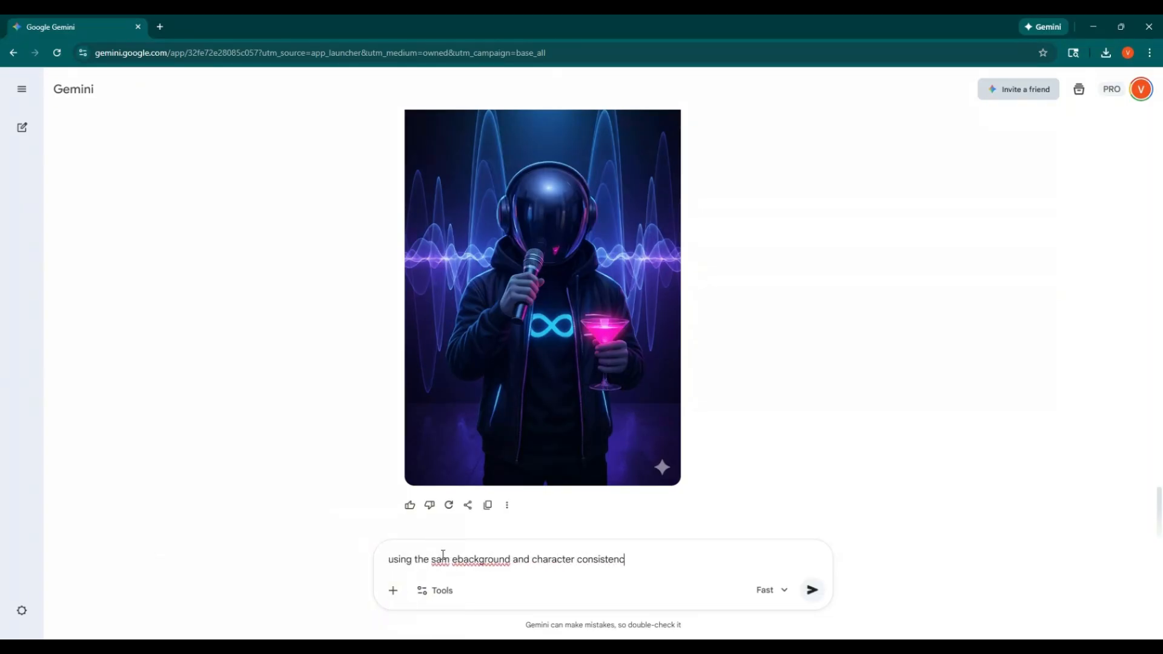
type("y, place the character behind a dj n")
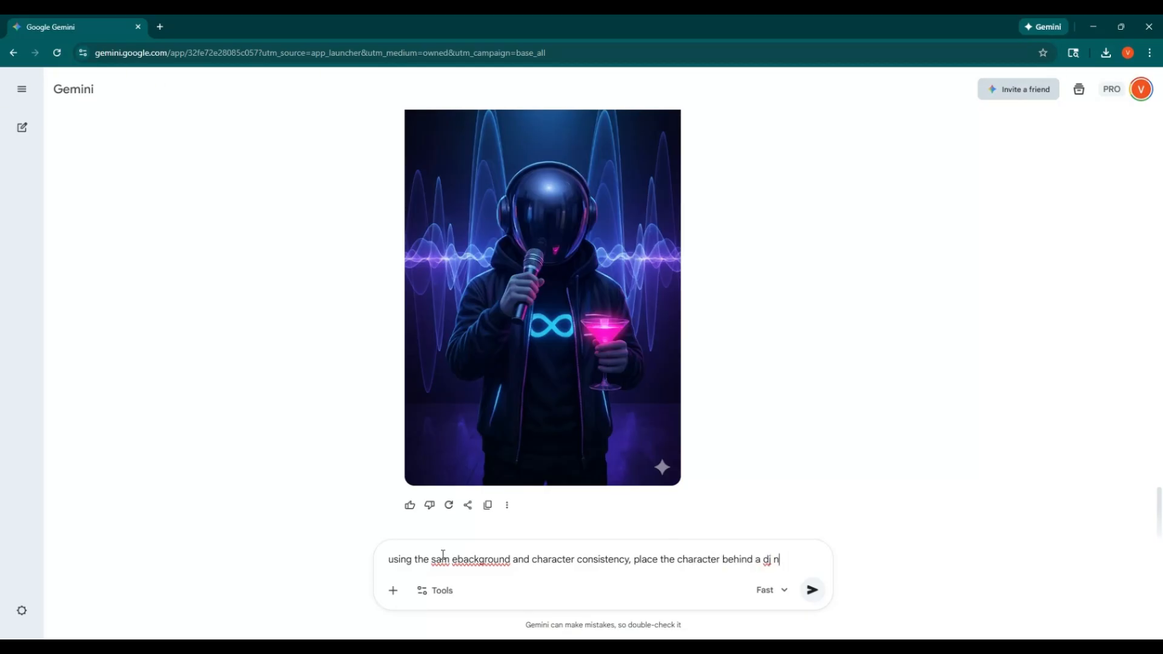
type("ightclub sound board set up")
left_click(458, 545)
key("BackSpace")
key("BackSpace")
type("e")
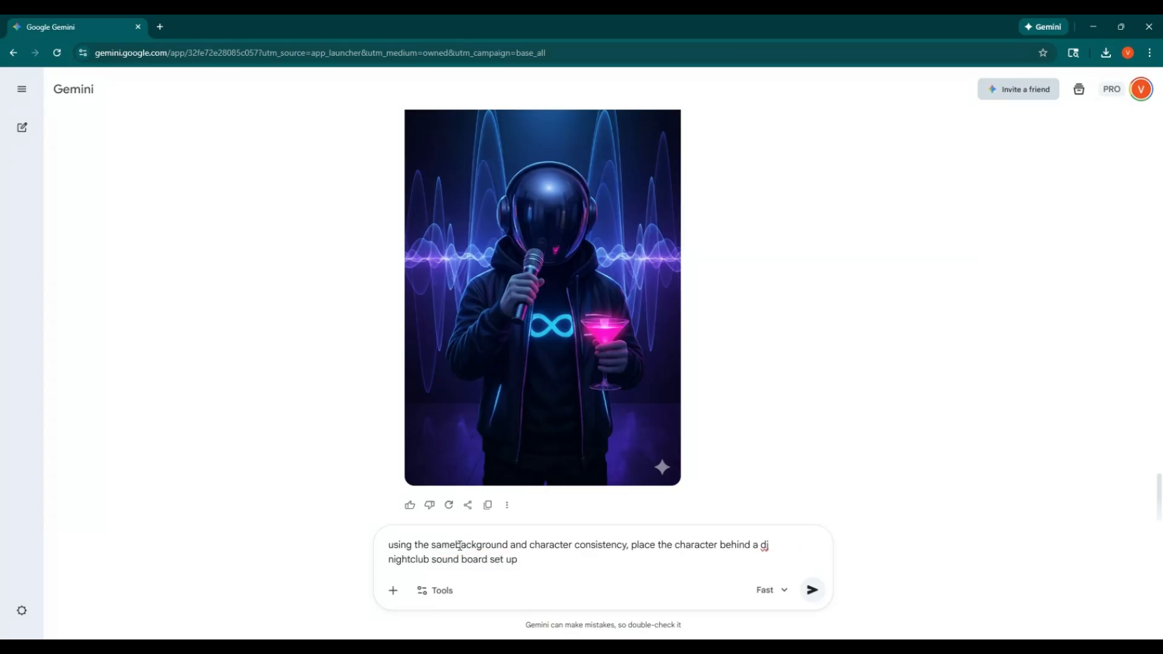
left_click_drag(544, 566, 377, 548)
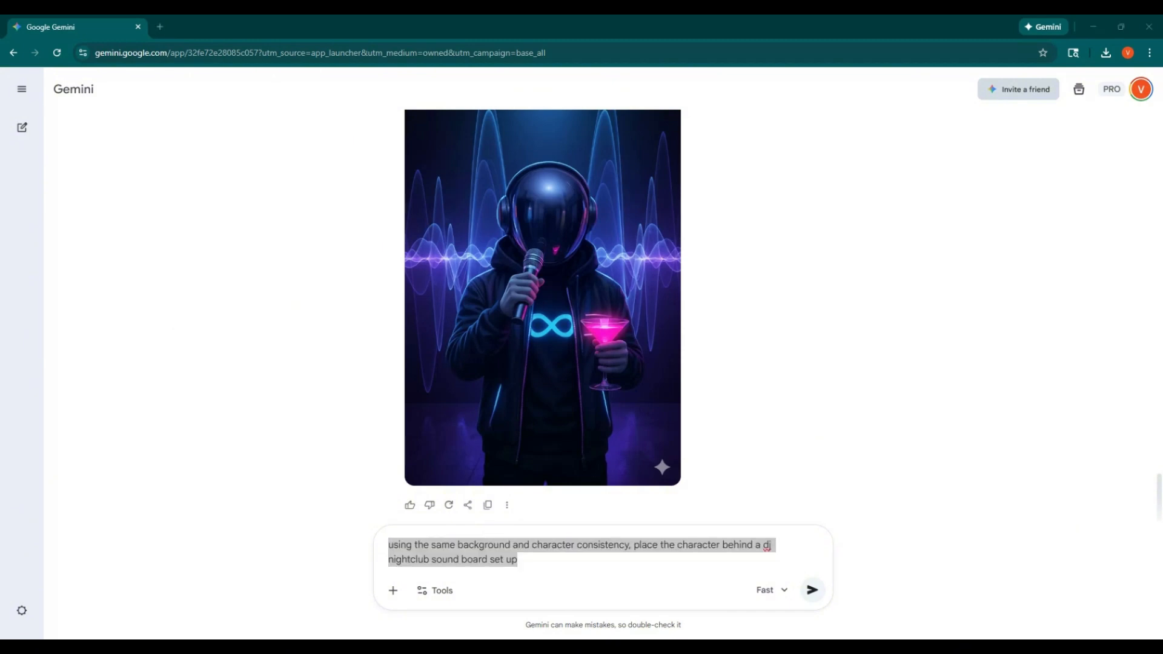
left_click(813, 591)
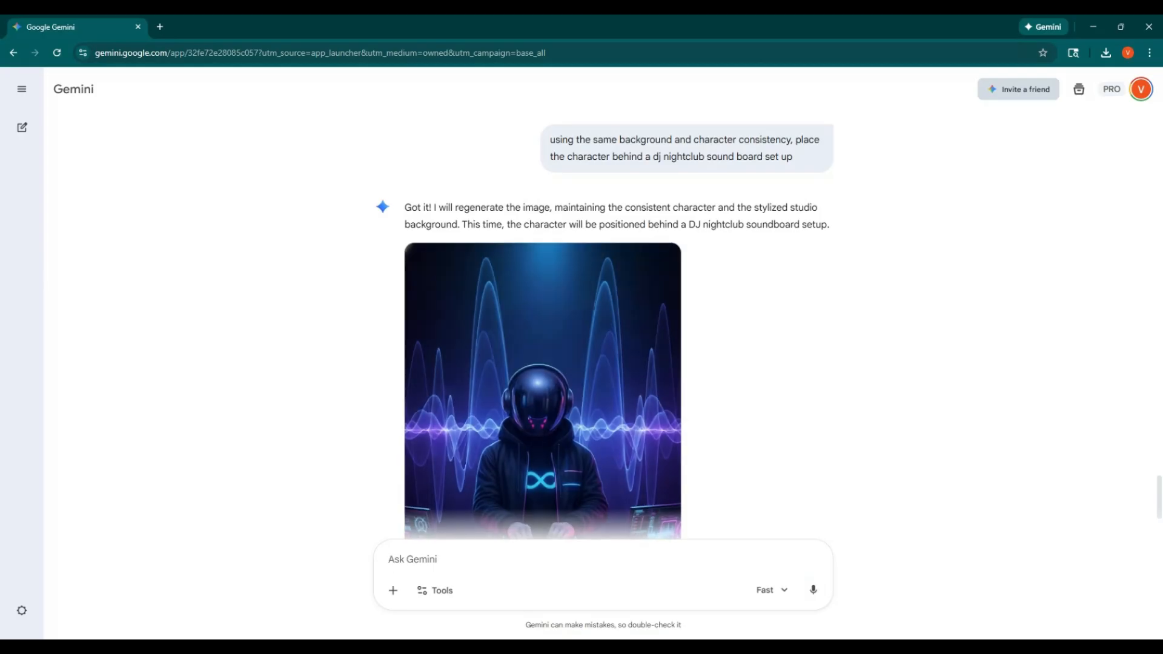
Examine the generated image of the character behind the DJ sound board
scroll(460, 378, "down", 2)
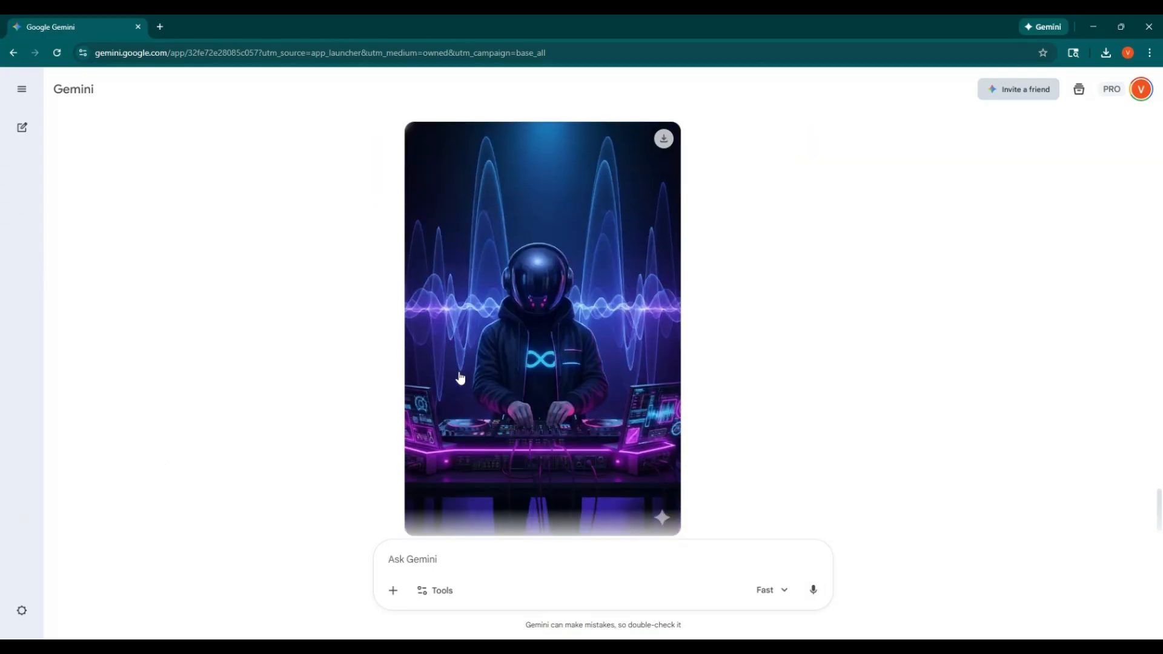
scroll(461, 378, "down", 1)
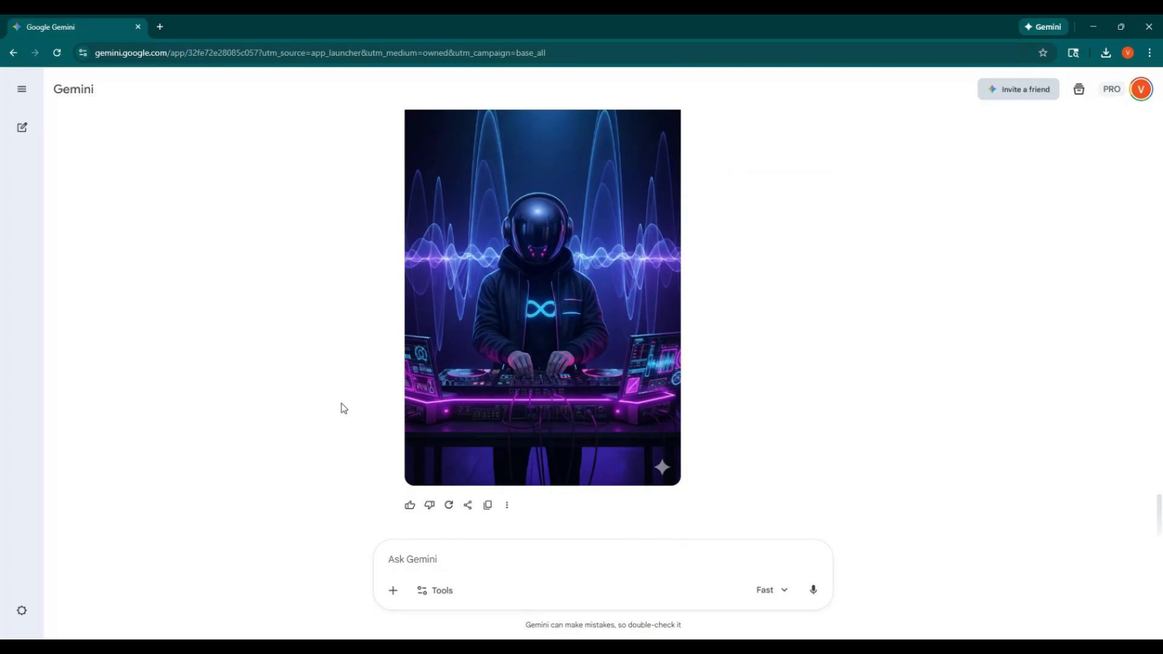
scroll(343, 408, "up", 1)
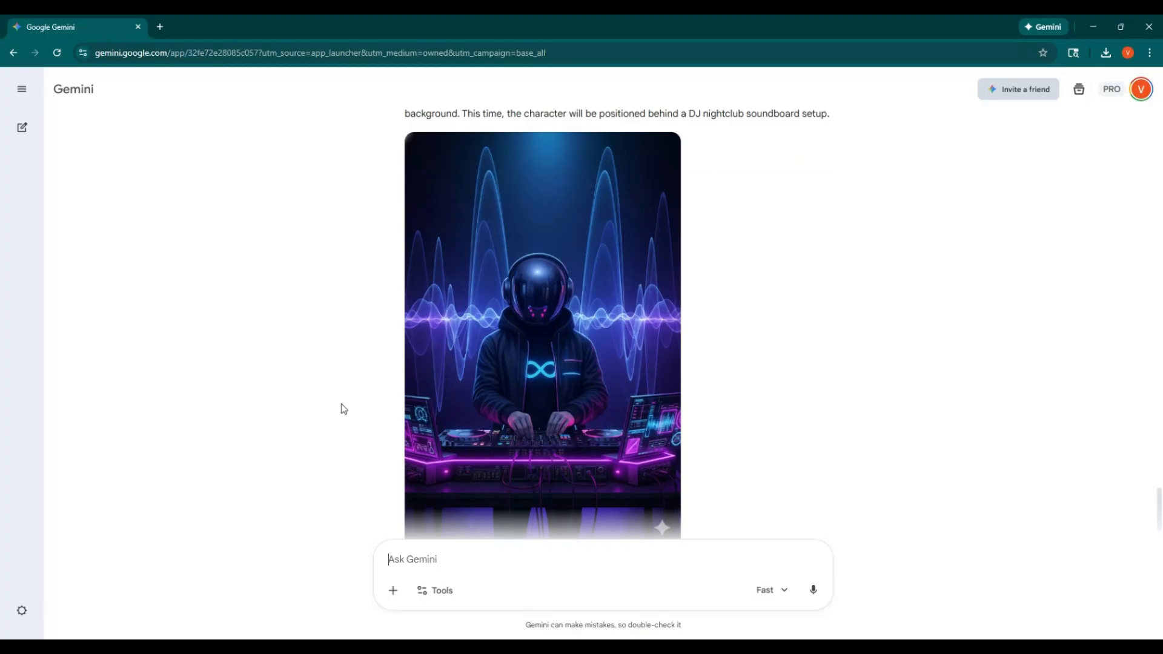
scroll(344, 409, "down", 1)
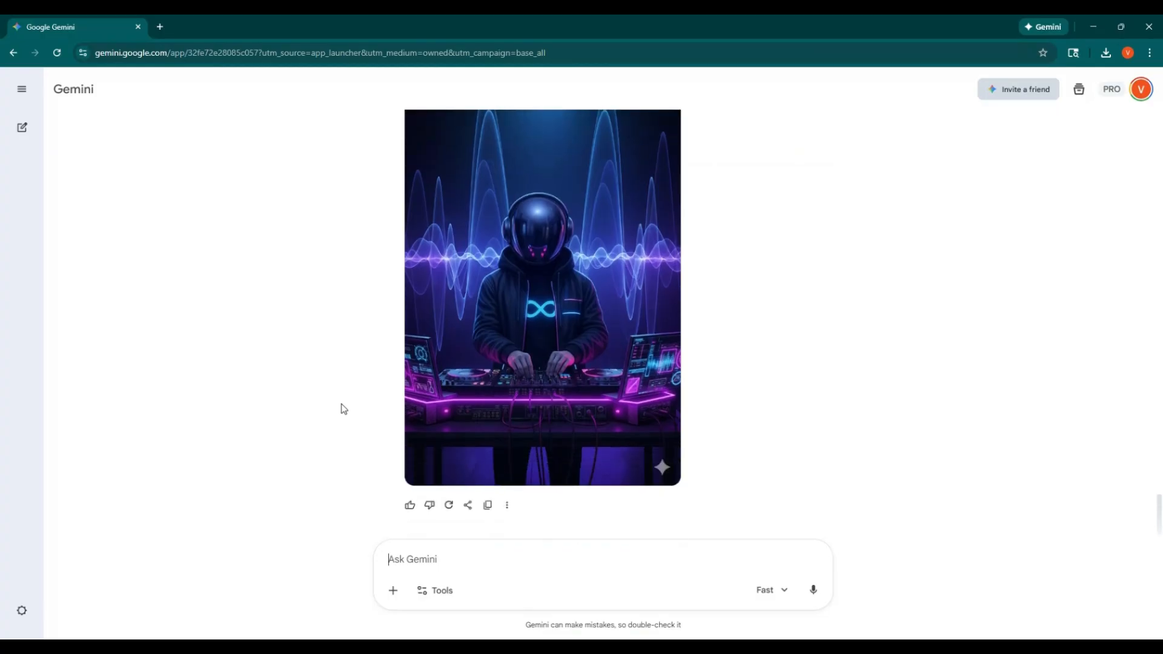
scroll(344, 408, "up", 1)
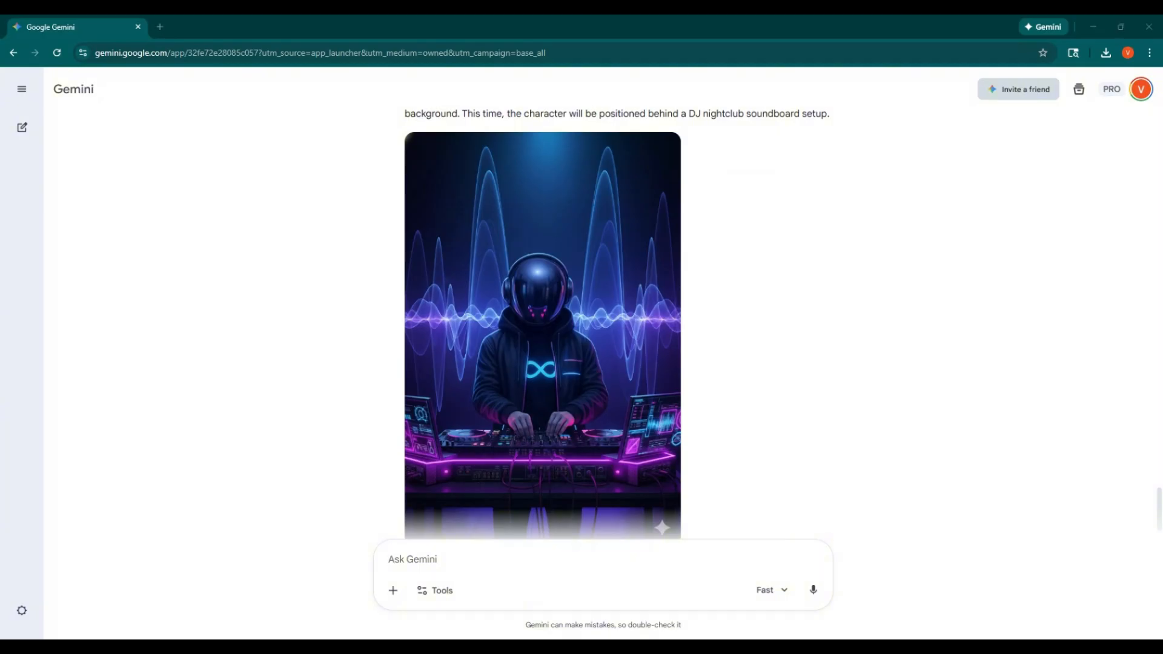
mouse_move(519, 333)
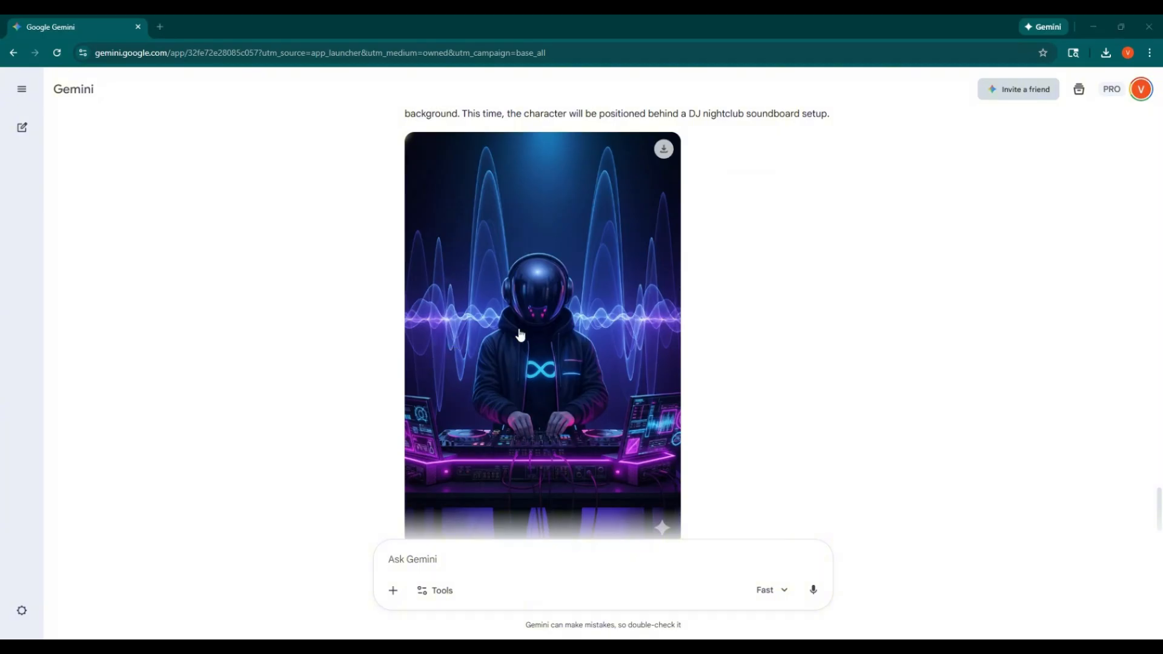
Download the generated image of the character behind the DJ sound board
left_click(665, 152)
scroll(653, 231, "down", 1)
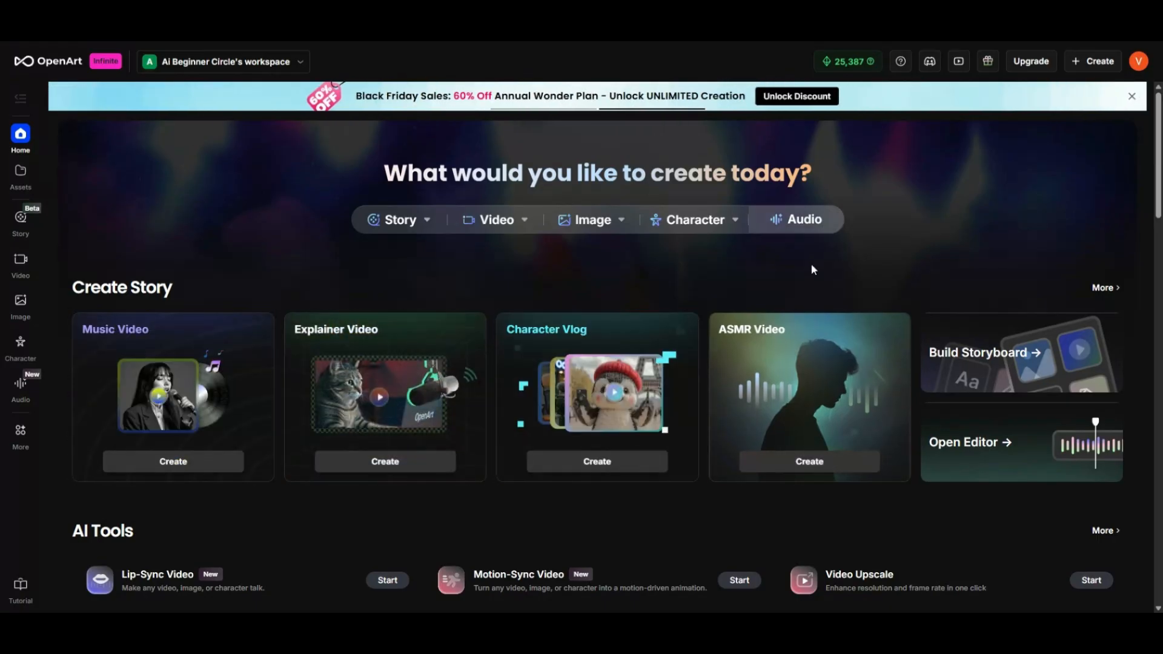
Switch to OpenArt and start creating a new character from one image
left_click(720, 229)
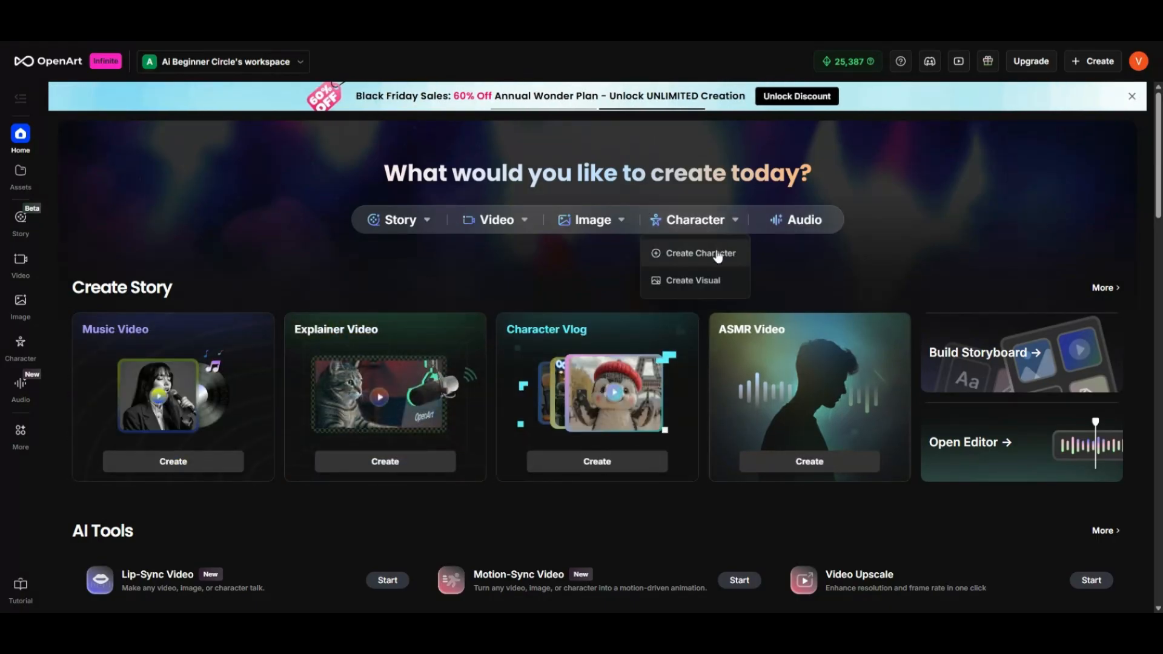
left_click(718, 255)
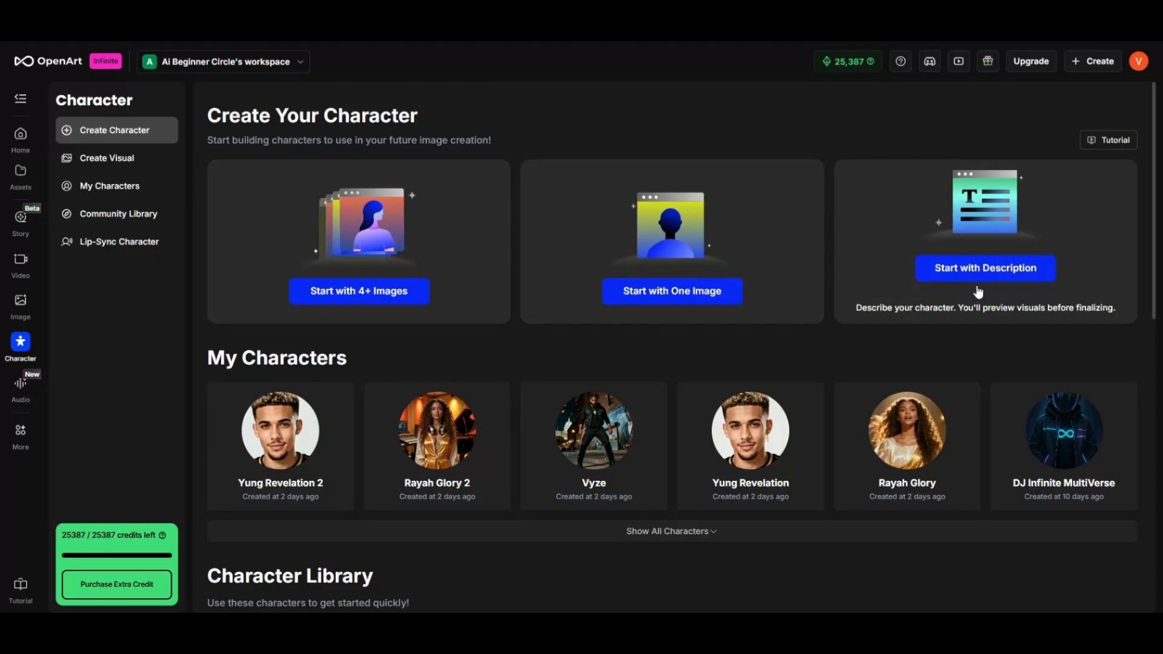
left_click(674, 280)
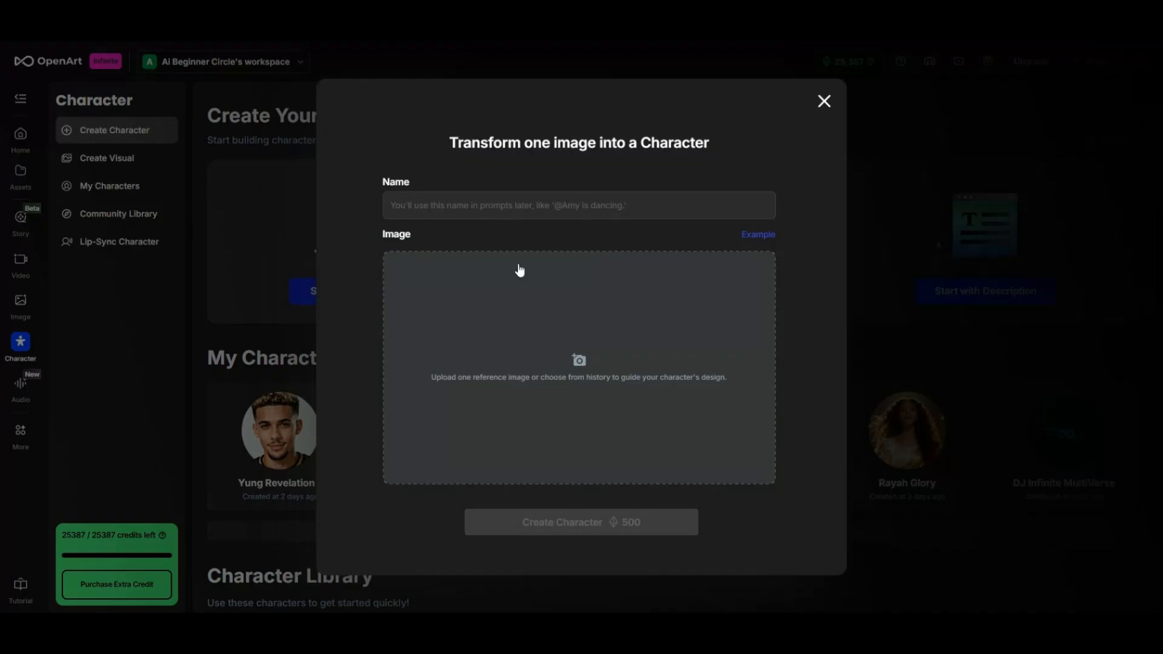
Create the character with the name DJ Infinite MultiVerse, using an uploaded reference image of the hooded figure in the neon infinity outfit
left_click(552, 207)
type("DJ Infinite MultiVerse")
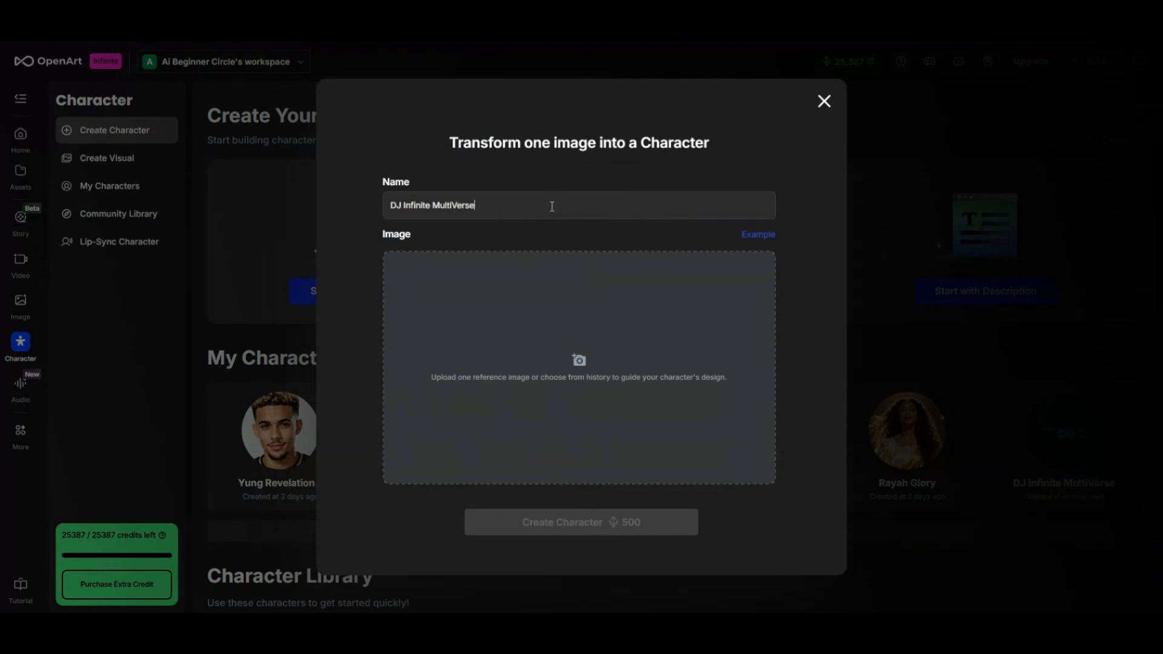
left_click(587, 377)
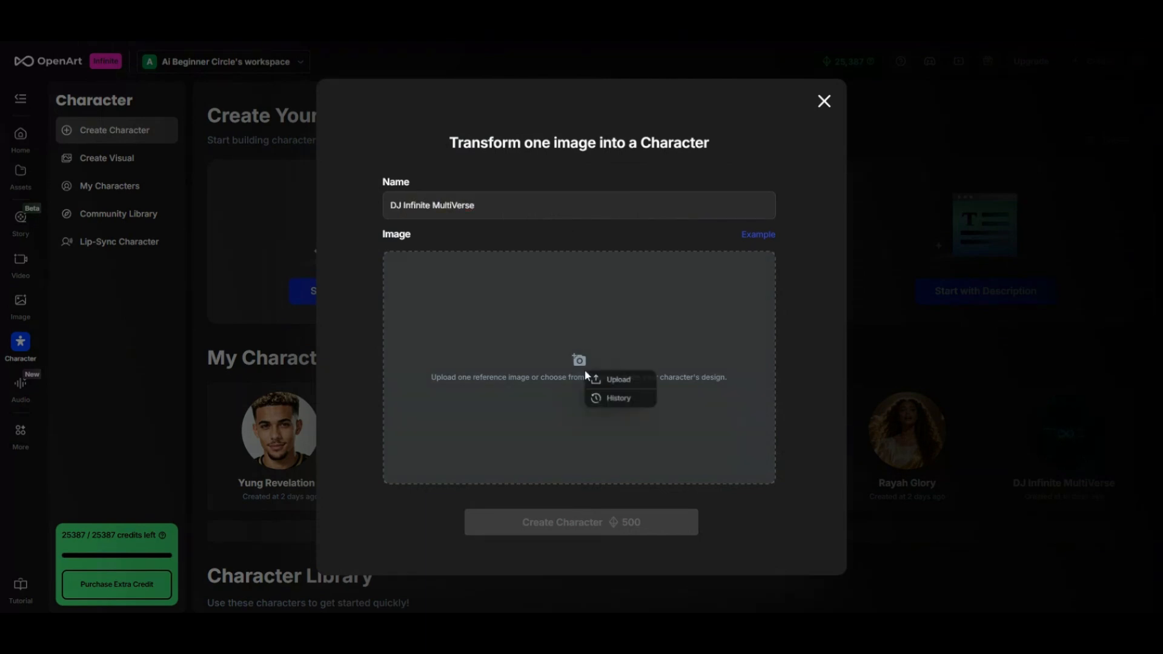
left_click(608, 381)
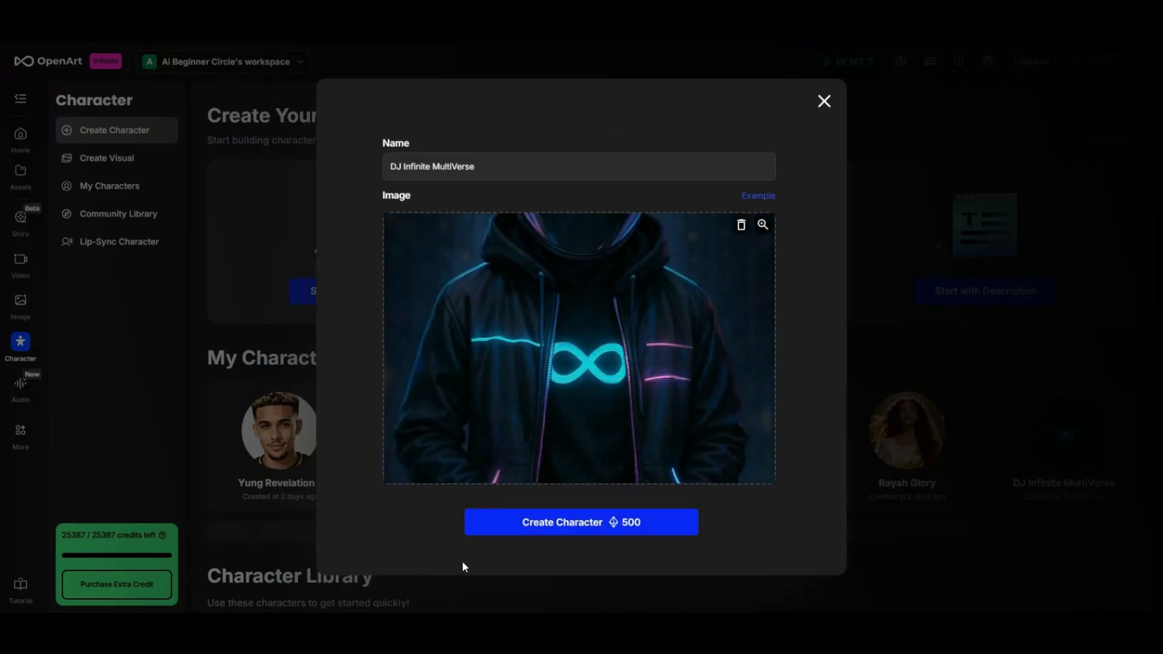
left_click(565, 526)
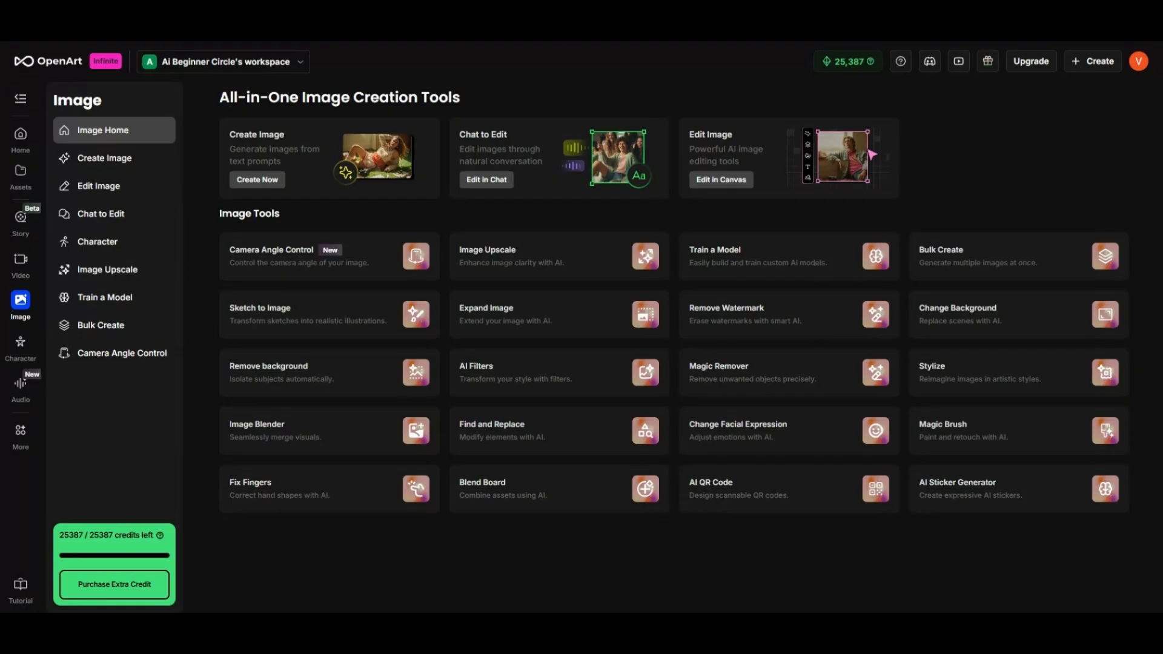
Open character image generation for DJ Infinite MultiVerse and set the character weight to 1.2
left_click(135, 246)
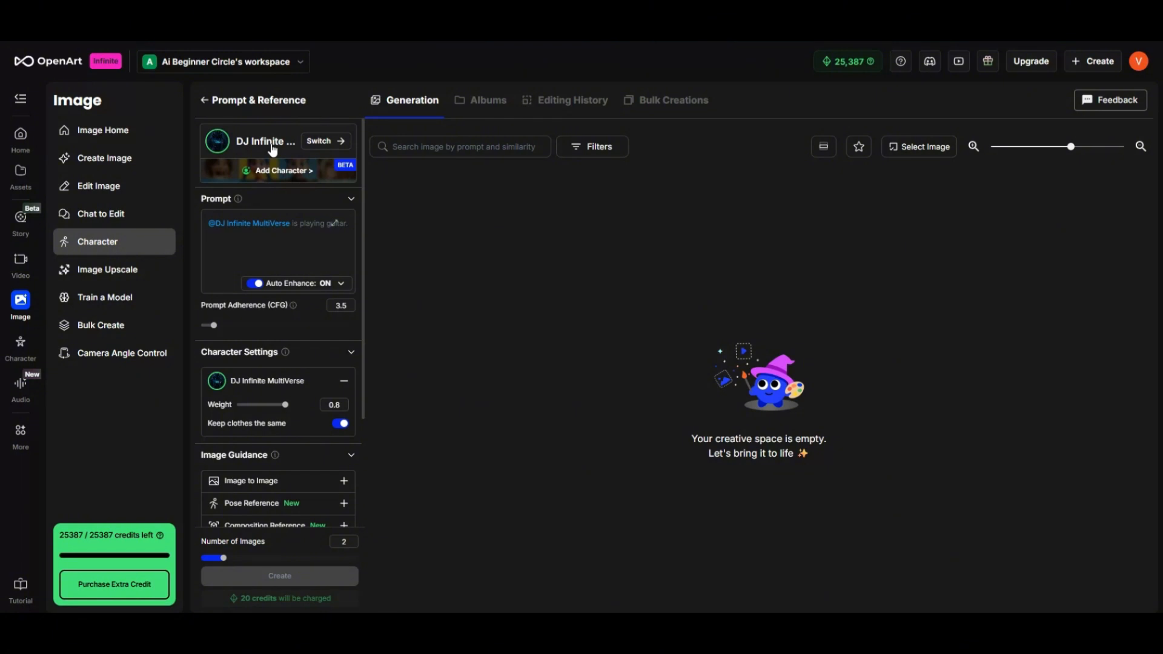
left_click(337, 226)
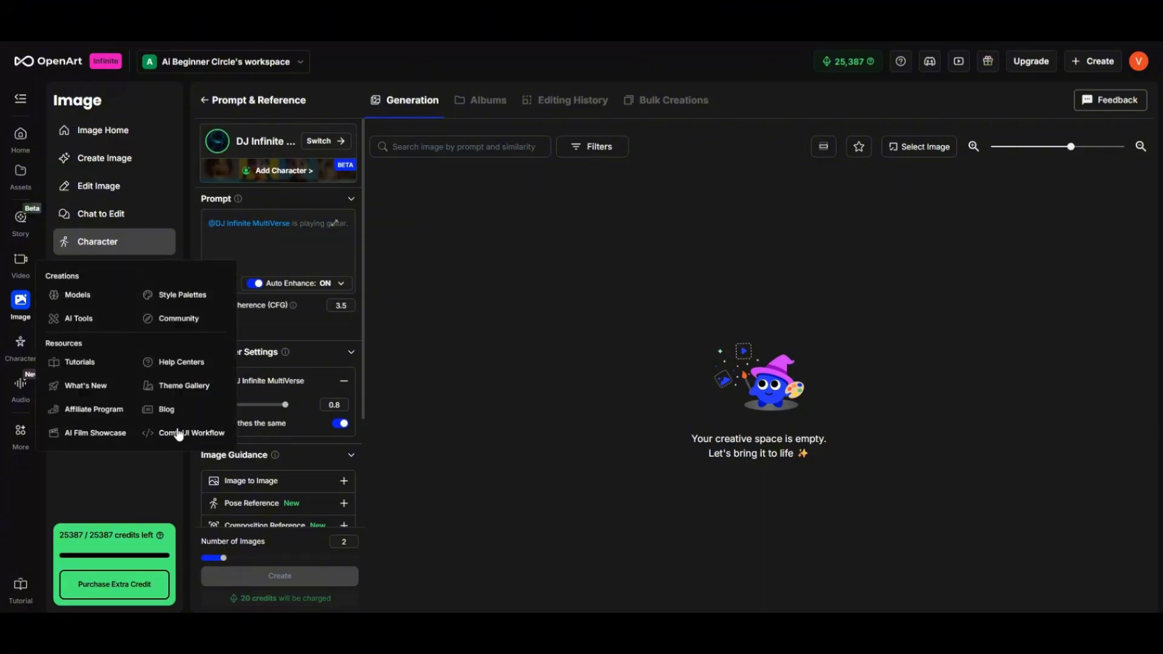
scroll(309, 447, "down", 5)
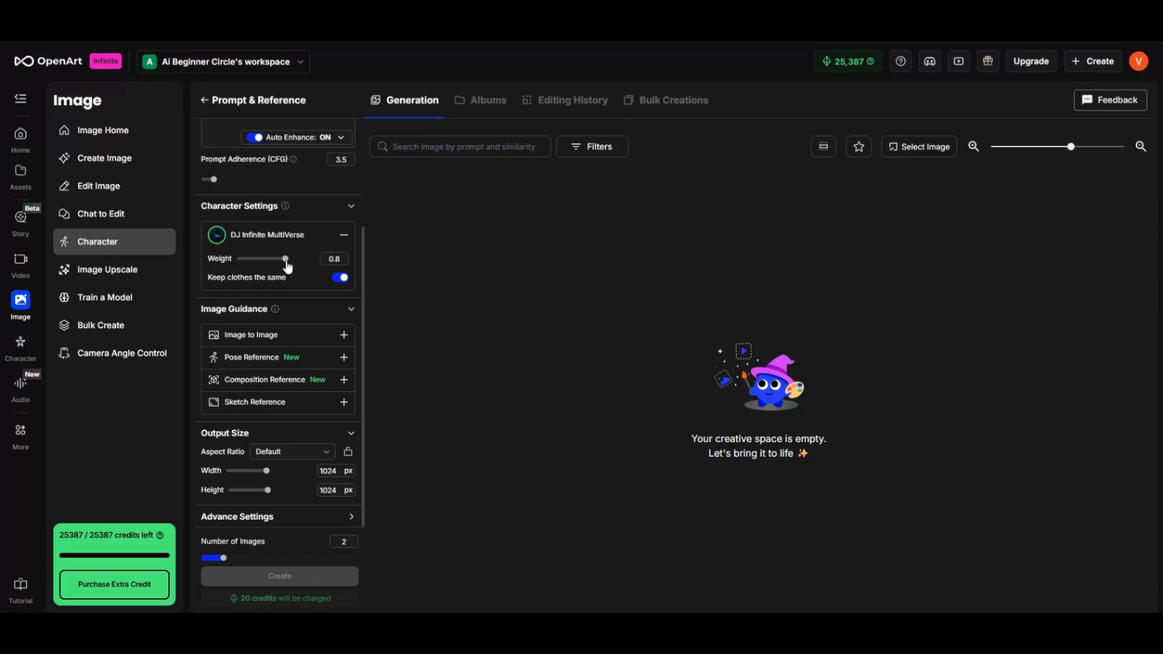
left_click_drag(287, 267, 310, 260)
Set the output aspect ratio to Cinema (16:9) and the number of images to 8
left_click(293, 456)
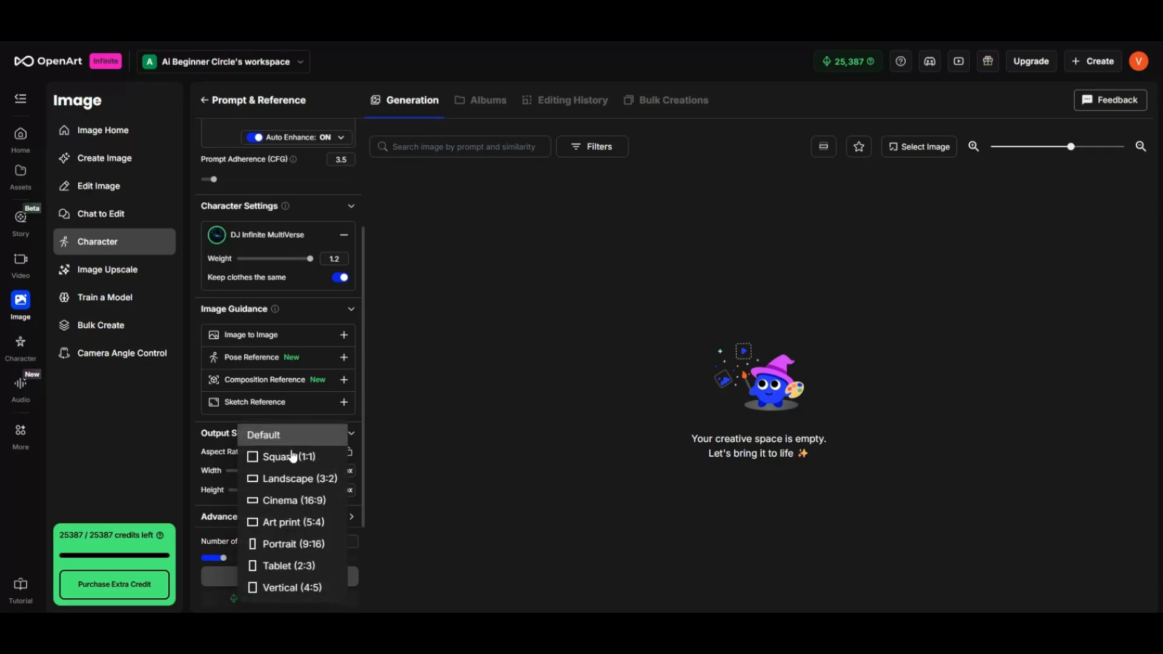
left_click(295, 503)
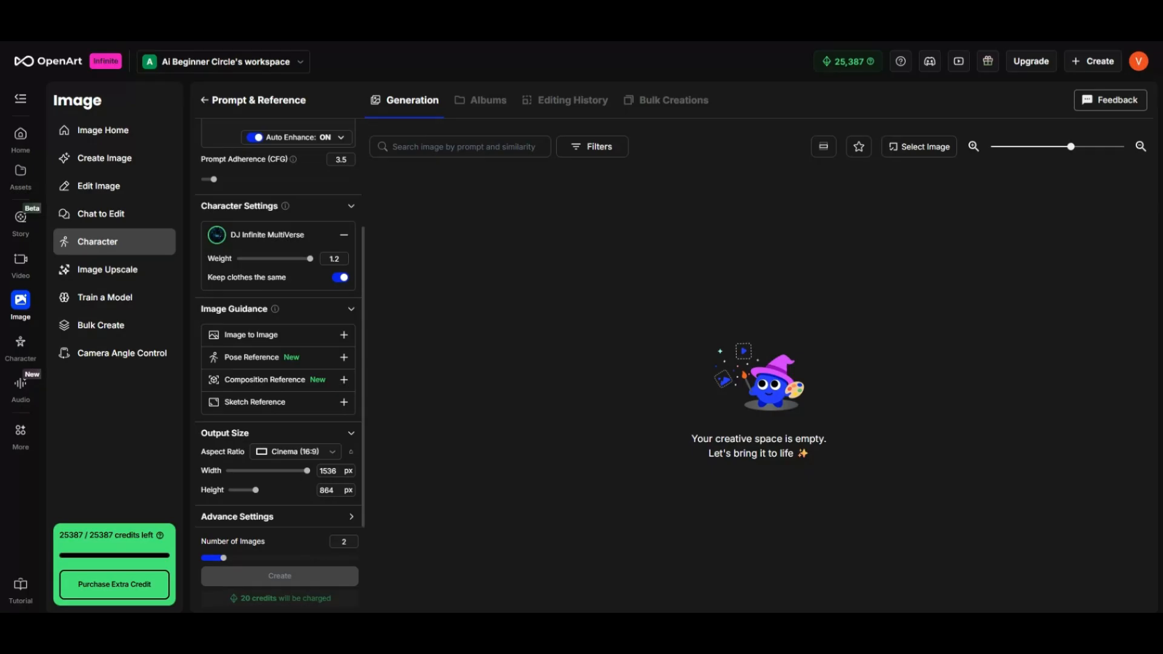
left_click_drag(223, 558, 372, 561)
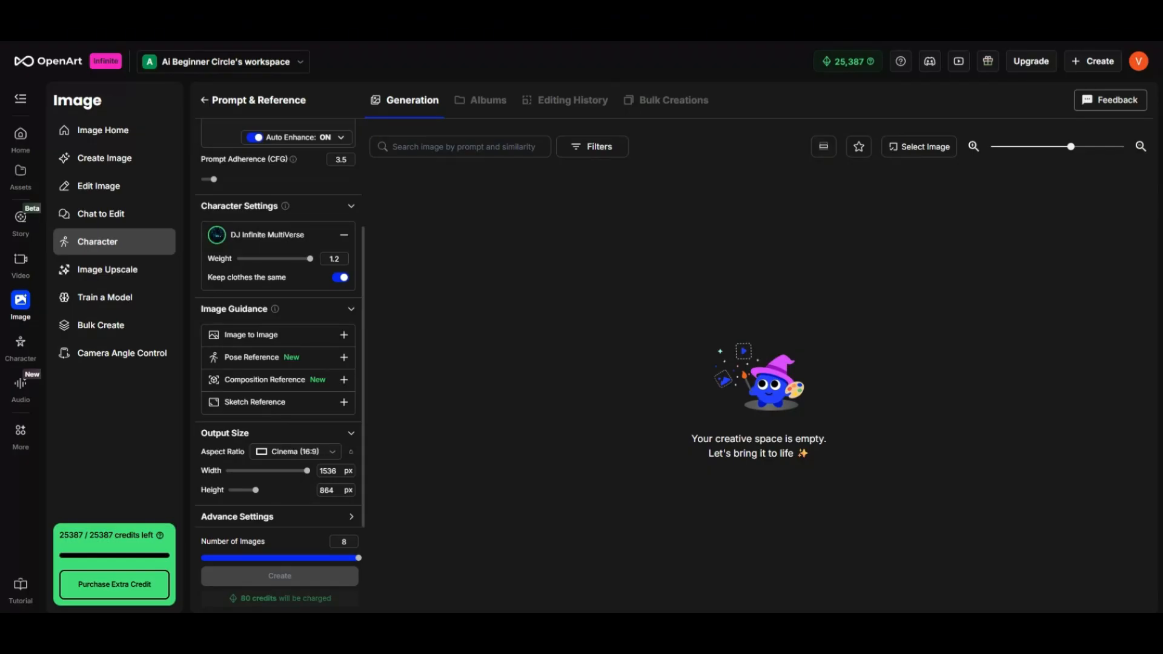
Generate images of the character standing on a futuristic concert stage with holographic lights, glowing DJ turntables, neon lasers and one hand lifted
scroll(326, 467, "up", 1)
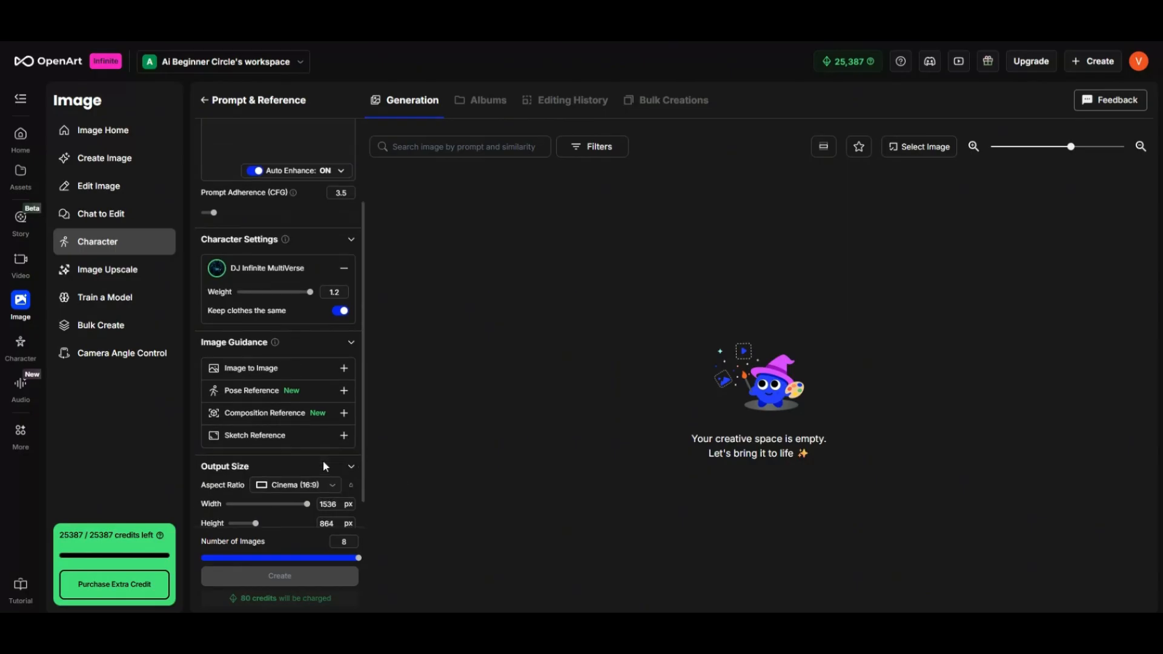
scroll(325, 467, "up", 4)
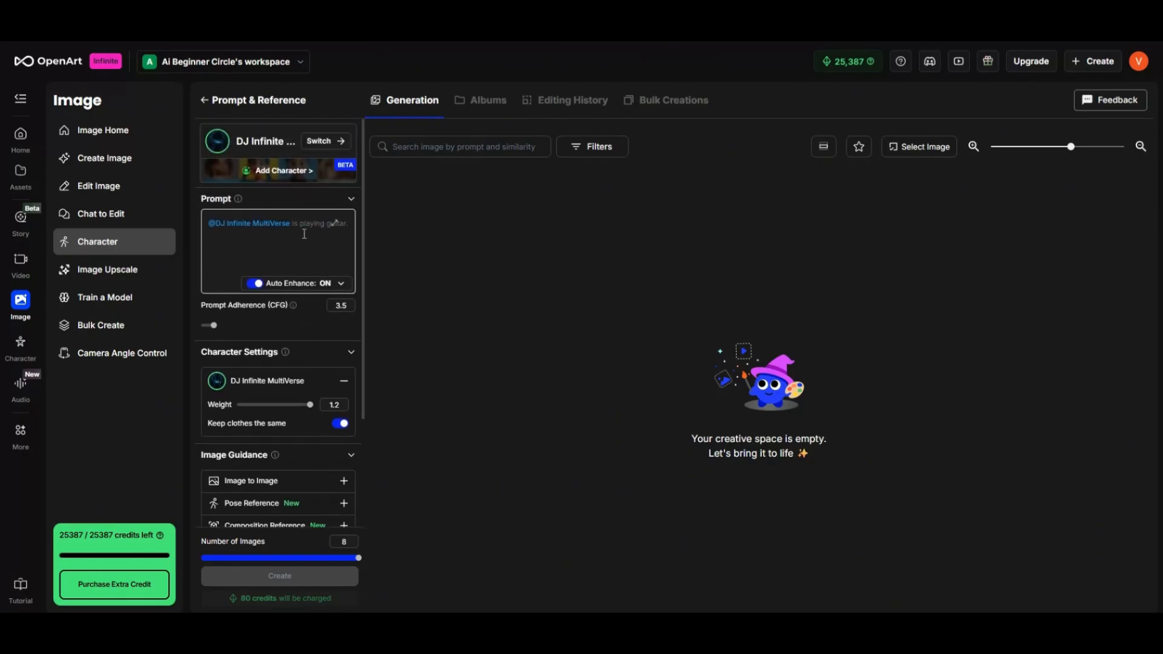
left_click(307, 226)
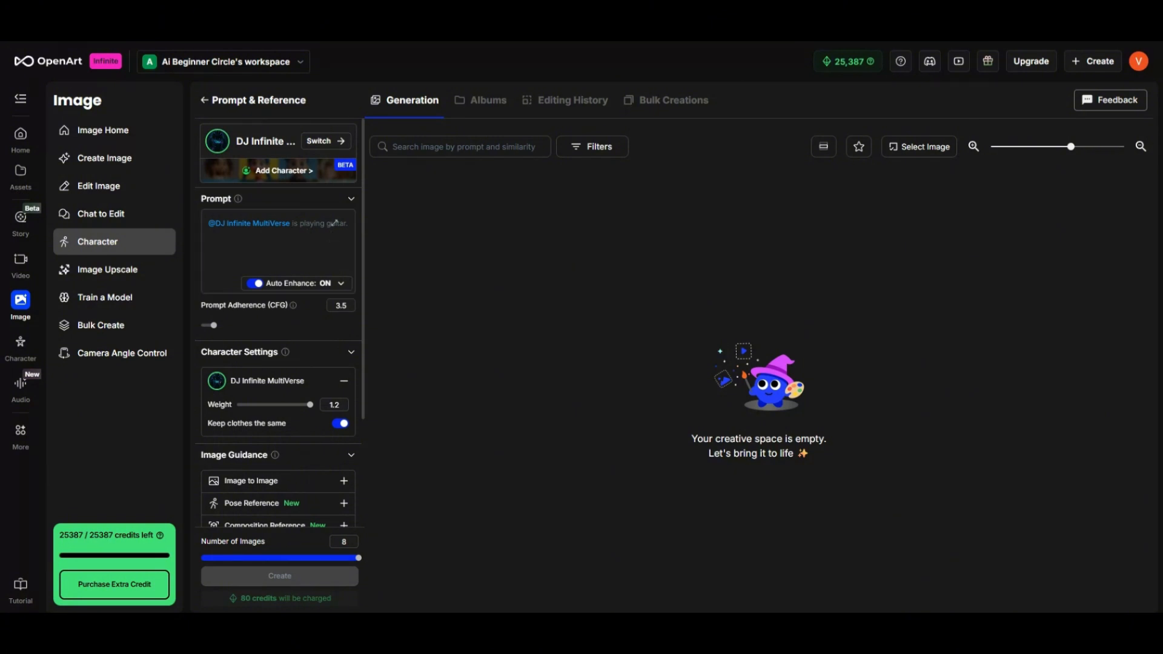
left_click(310, 230)
type("Standing on a futuristic concert stage with holographic lights, DJ turntables glowing, neon lasers in the background, smoke and light beams, crowd silhouettes, power pose with one hand lifted. Cinematic 16:9 wide shot, cyberpunk concert atmosphere.")
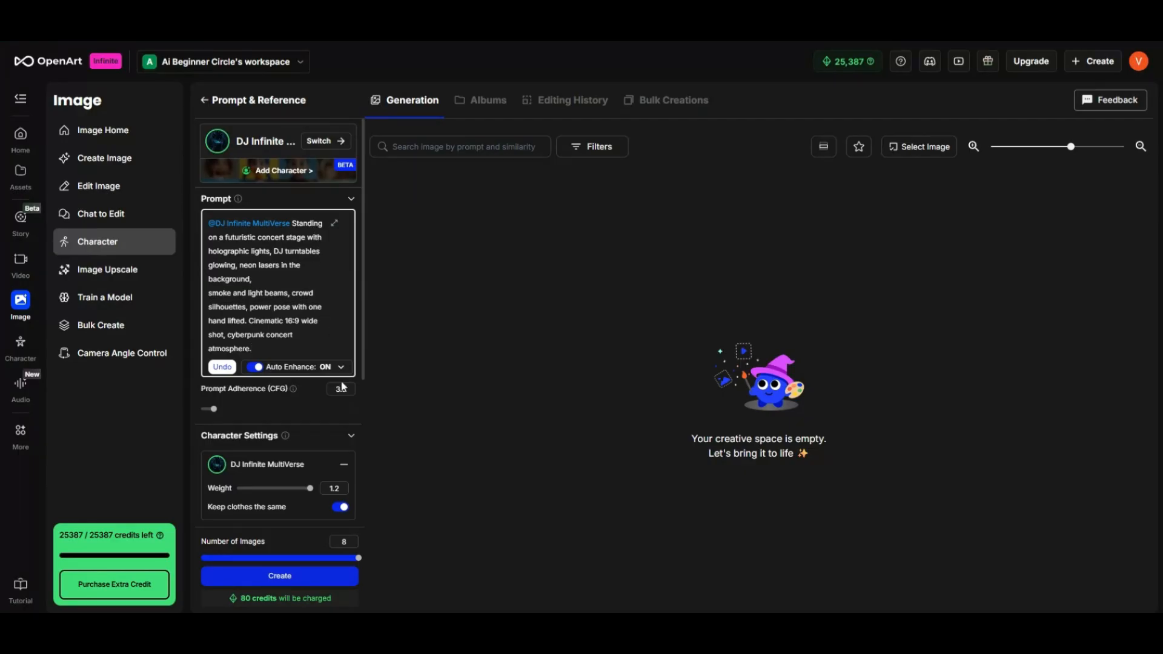
left_click(319, 585)
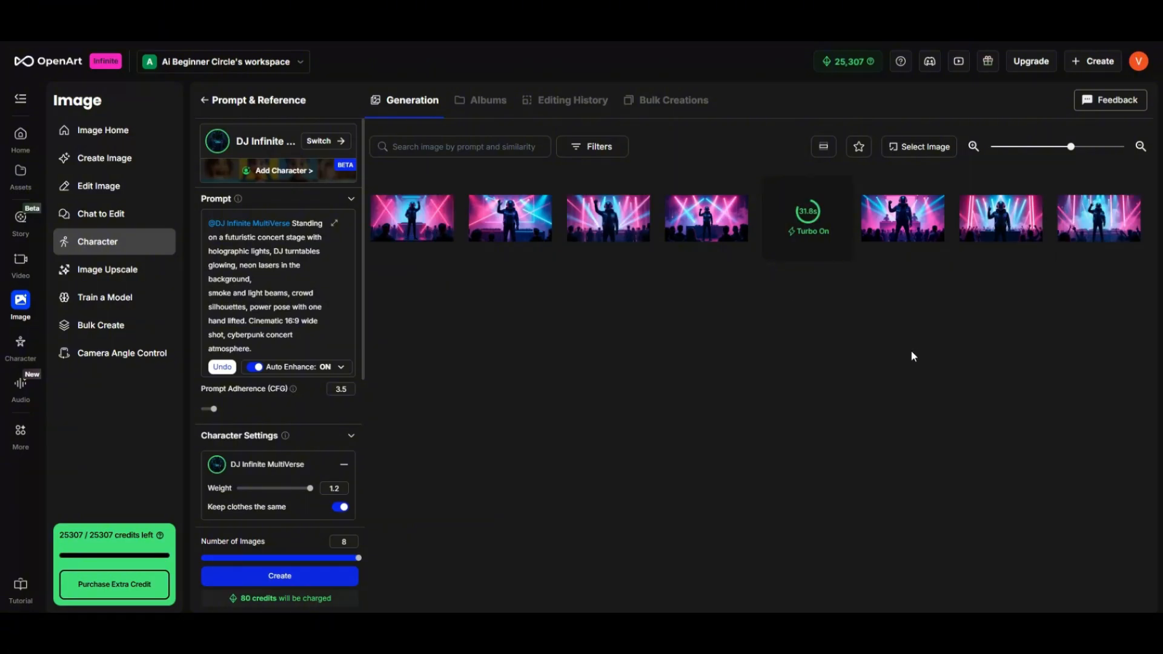
Enlarge the result thumbnails and examine each generated concert stage image for character consistency
left_click(976, 147)
left_click(976, 147)
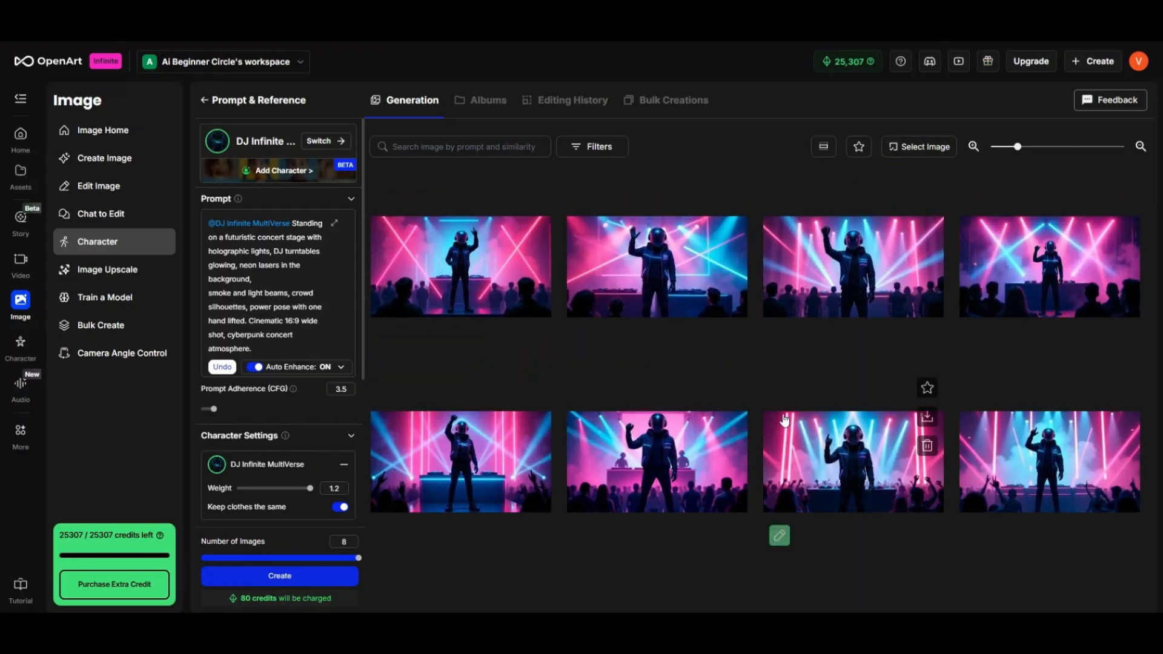
left_click(400, 303)
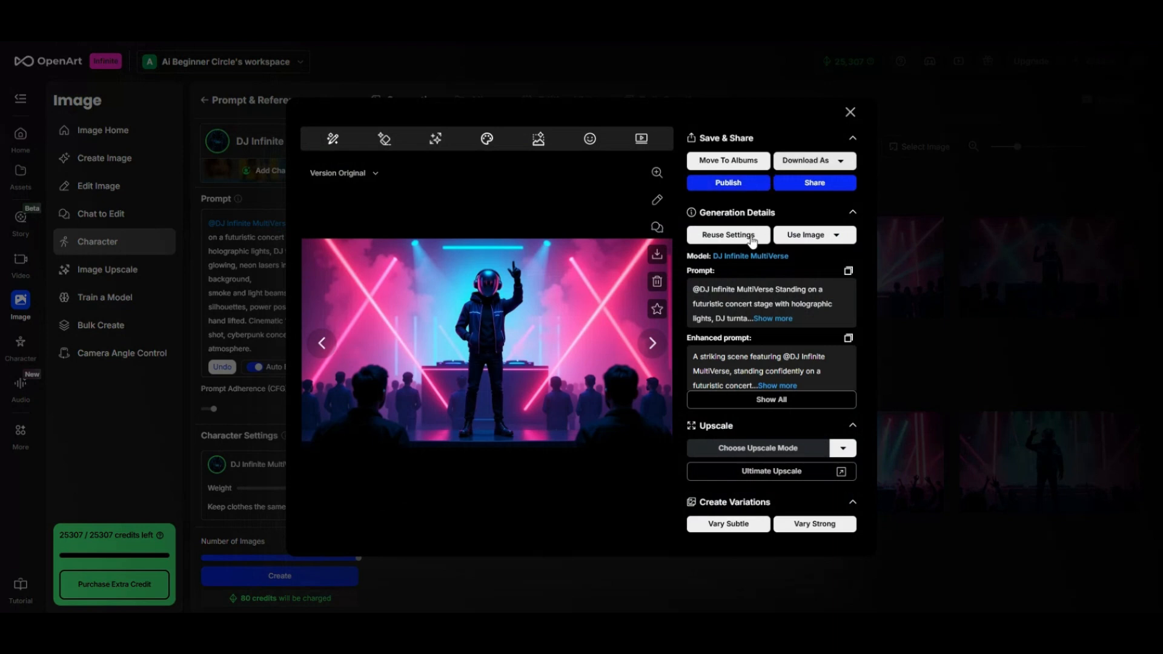
left_click(648, 348)
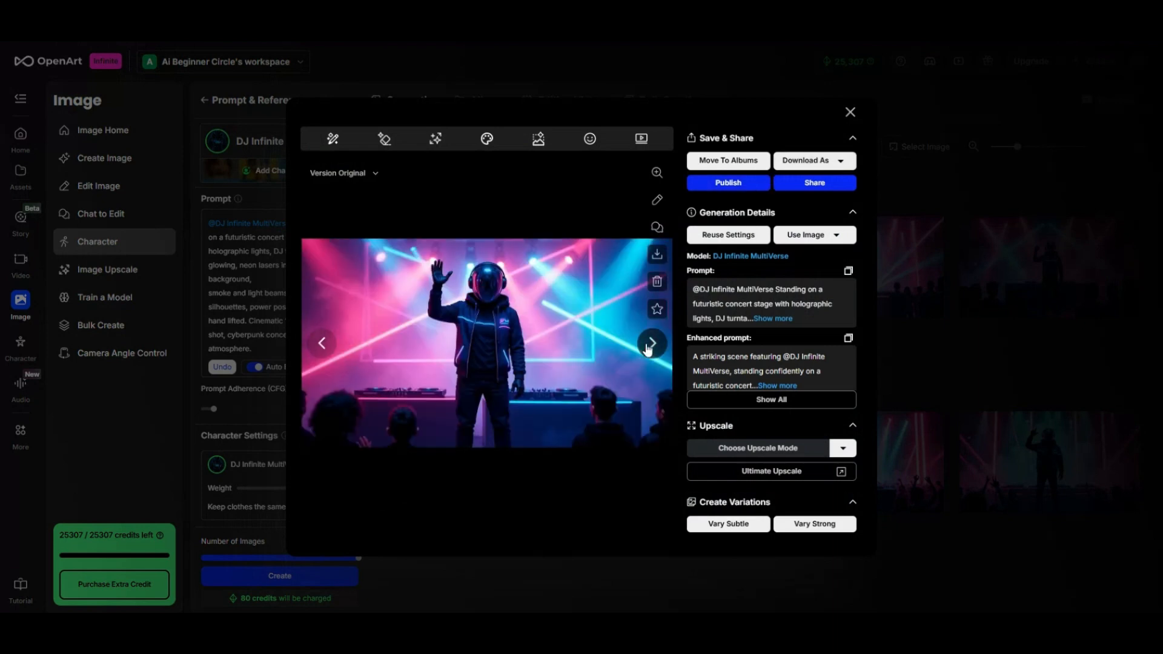
left_click(648, 349)
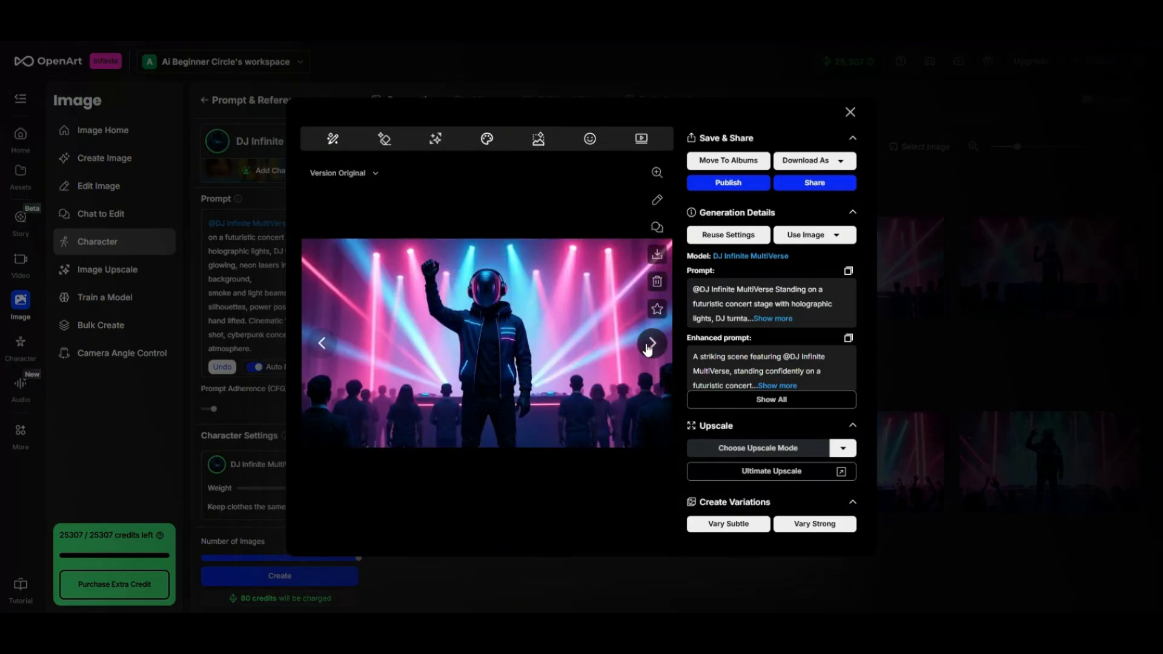
left_click(649, 349)
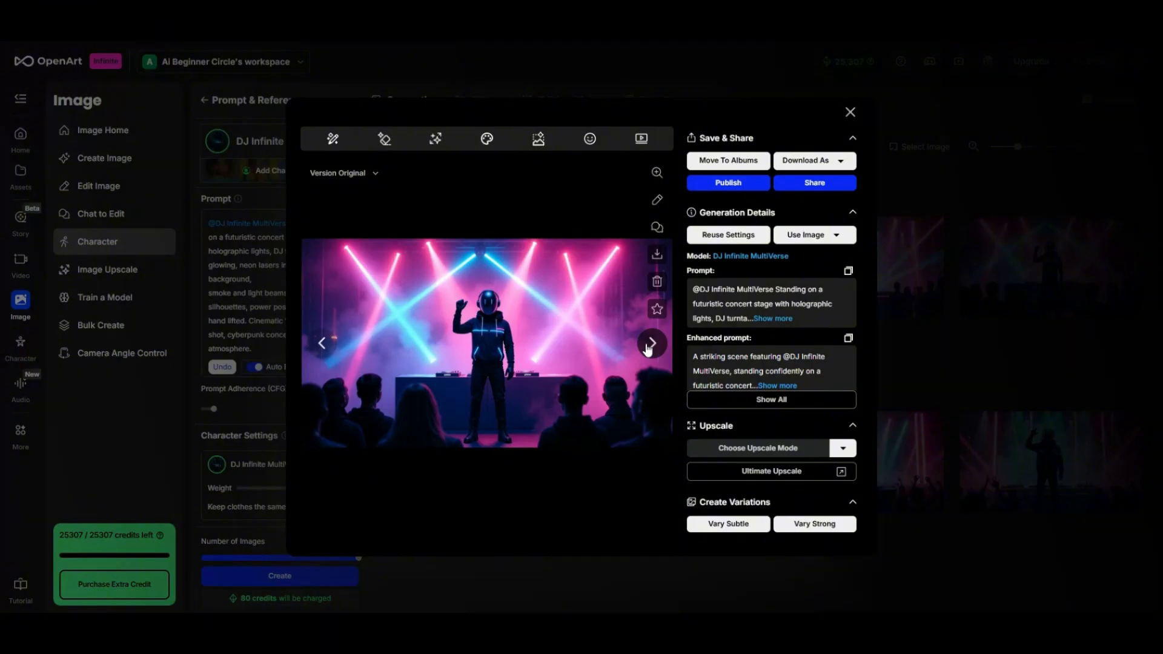
left_click(648, 349)
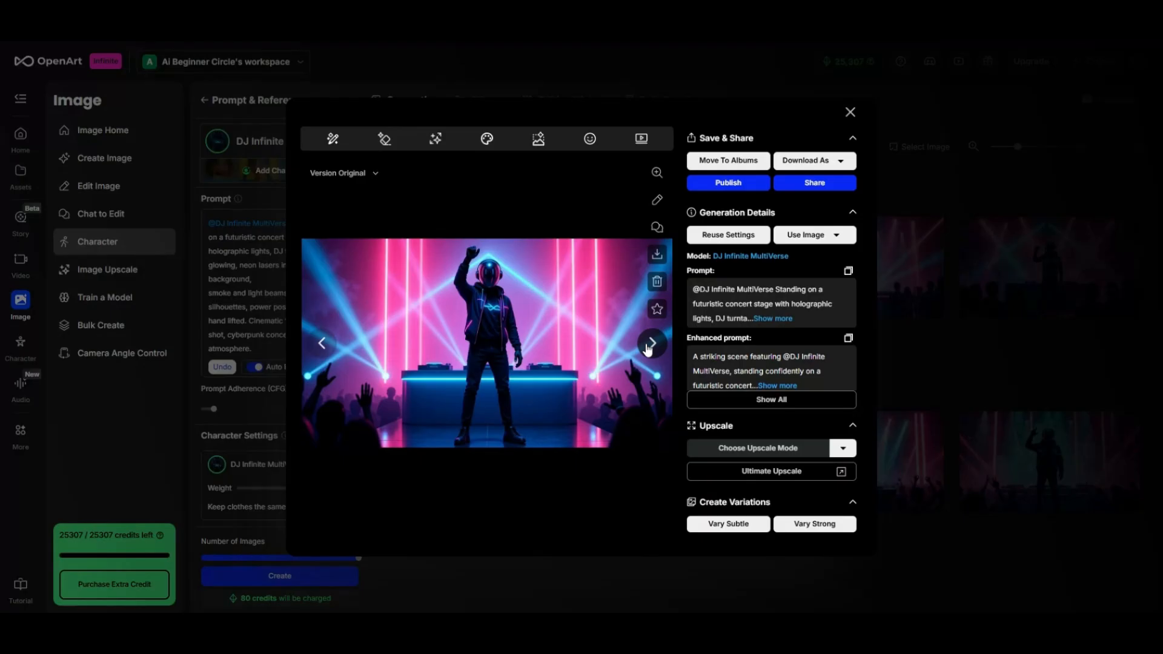
left_click(649, 349)
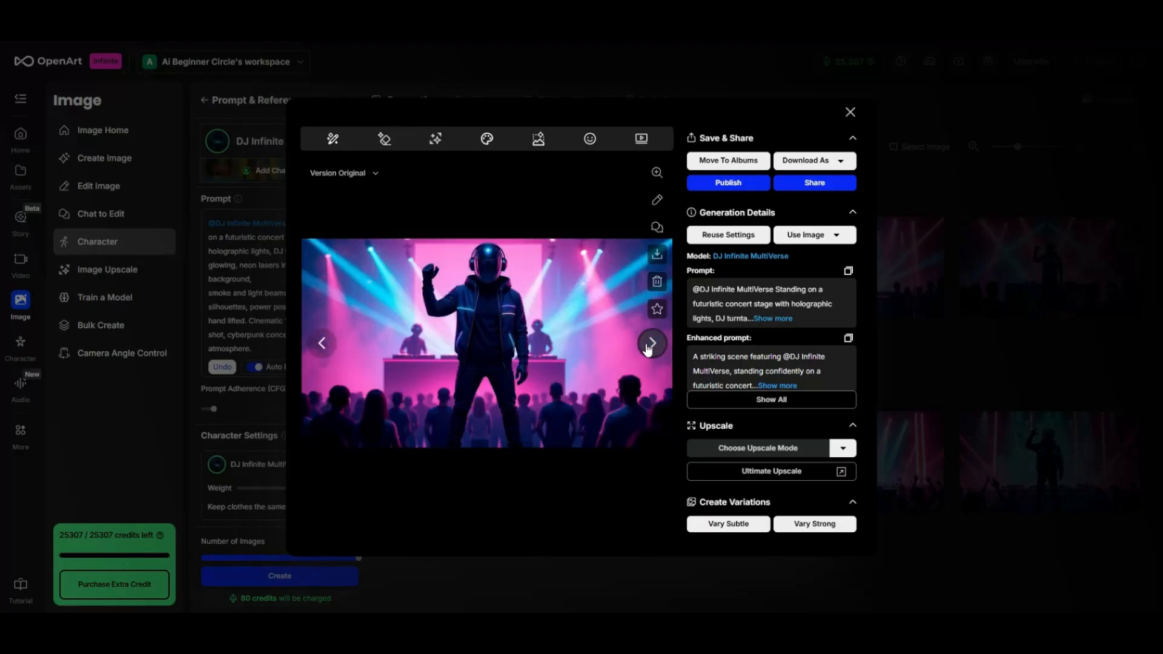
left_click(648, 349)
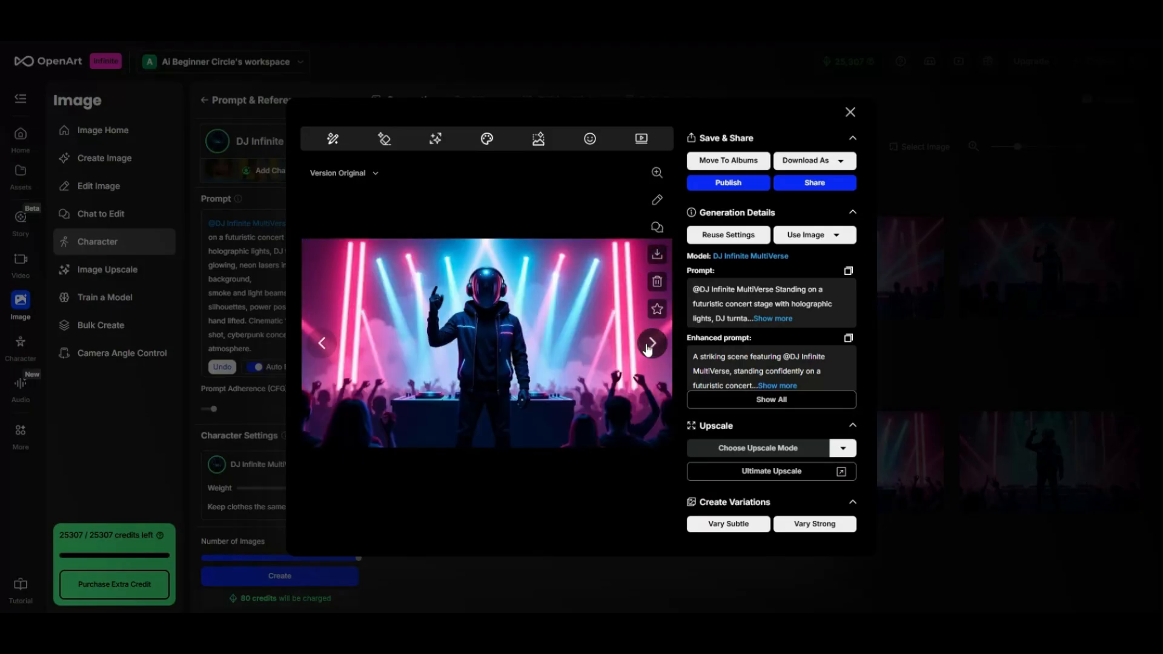
left_click(648, 349)
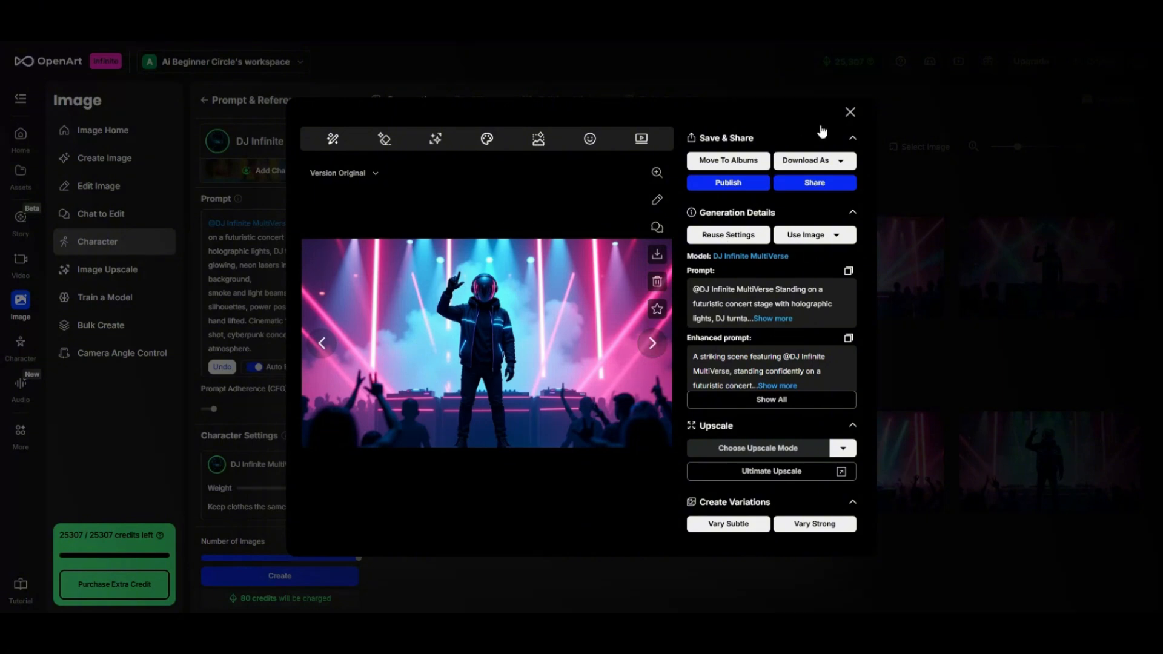
left_click(850, 112)
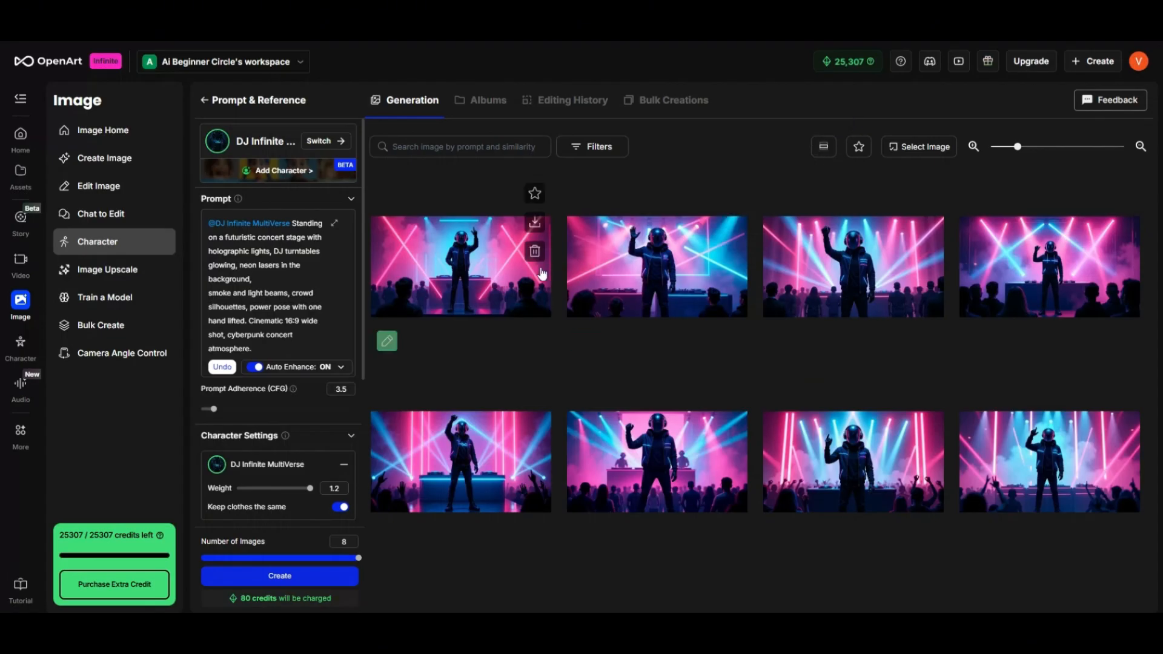
Mark the second and fourth concert stage images as favorites
left_click(649, 281)
left_click(851, 115)
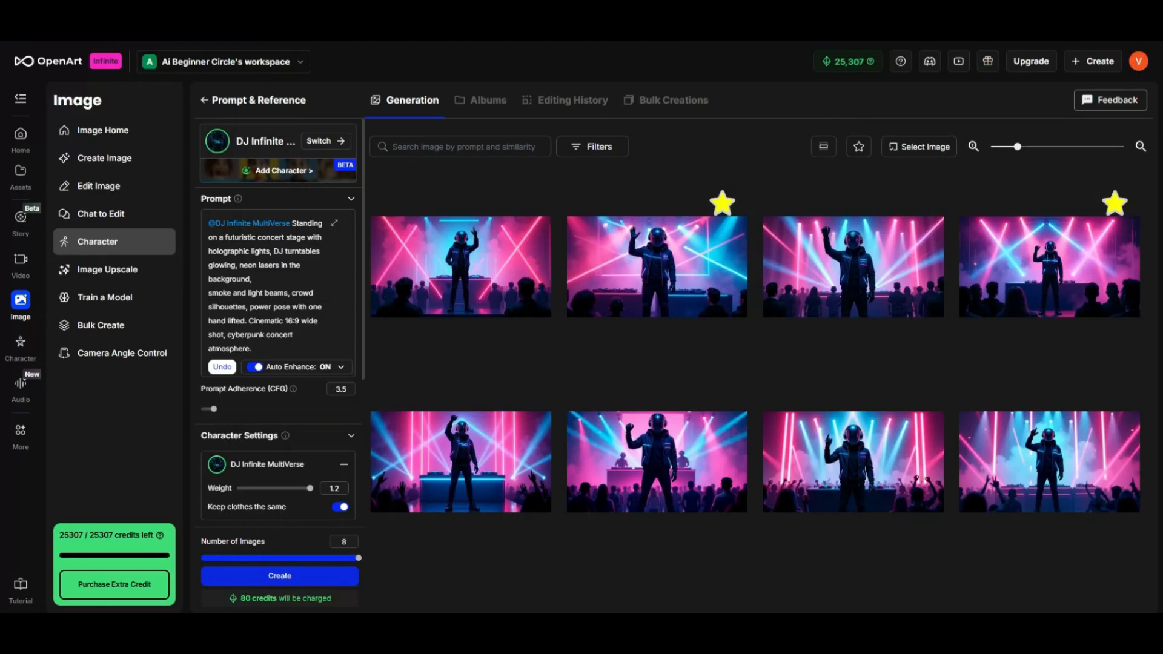
Insert a scene of DJ Infinite Multiverse on a high-tech rooftop overlooking a neon city skyline into the prompt and generate the images
left_click_drag(253, 350, 292, 224)
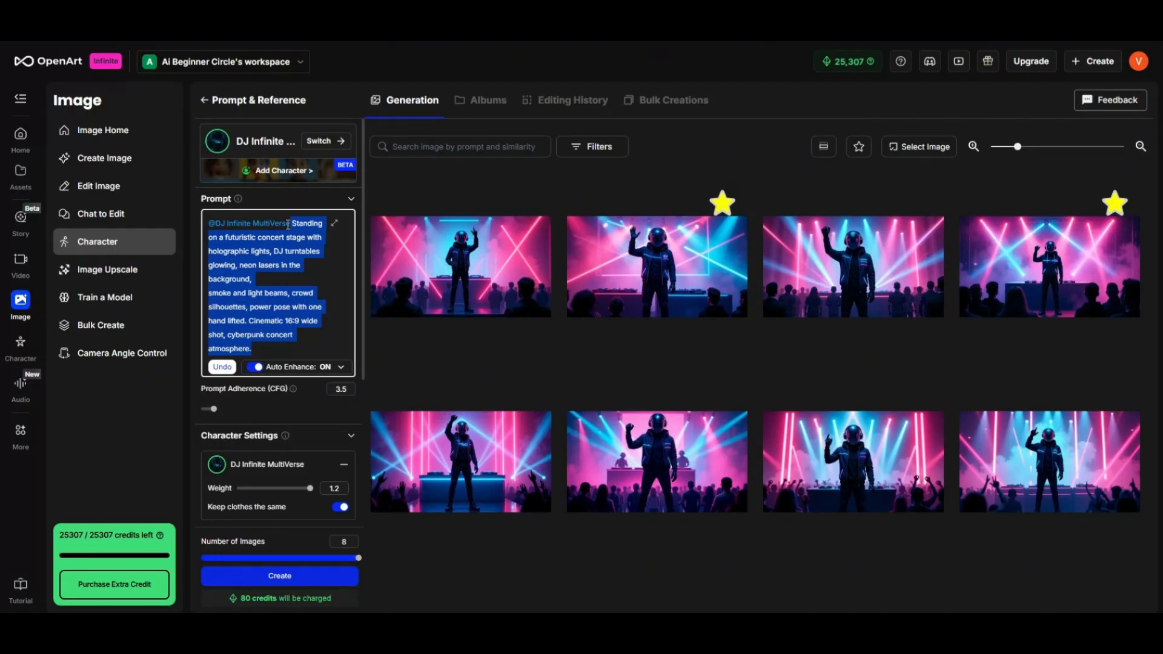
left_click(288, 225)
type("DJ Infinite Multiverse standing on a high-tech rooftop overlooking a neon city skyline, holographic billboards reflecting in the helmet, hands in pockets, relaxed confident stance, wind sweeping coat slightly, glowing horizon and misty atmosphere. Realistic cyberpunk mood.")
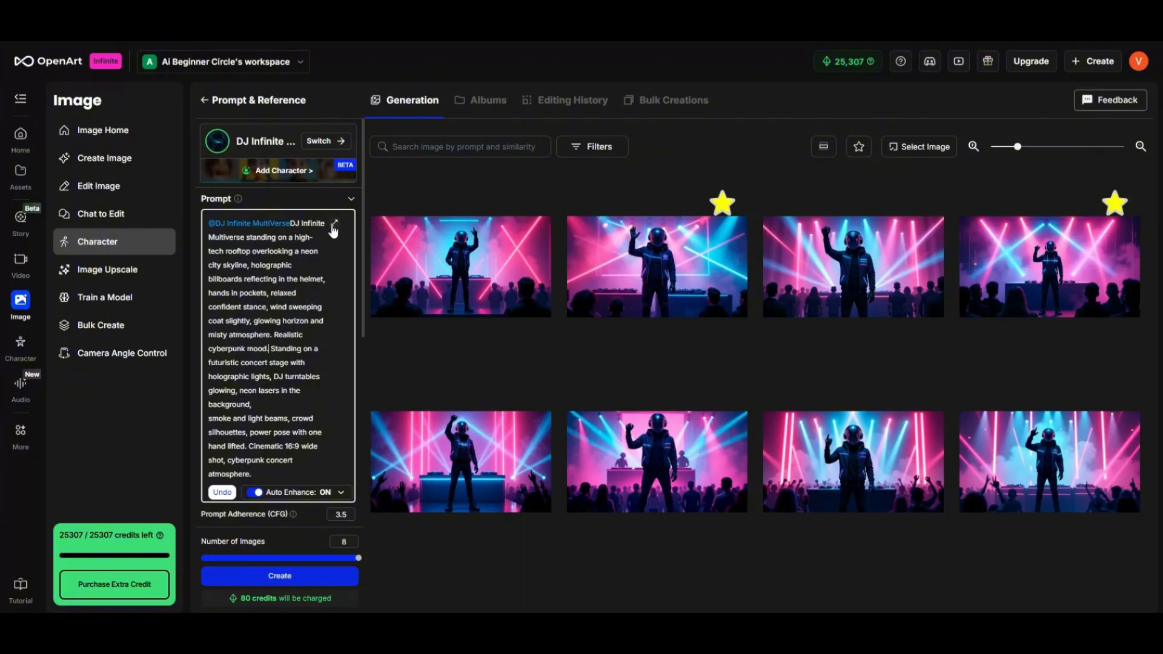
left_click(297, 576)
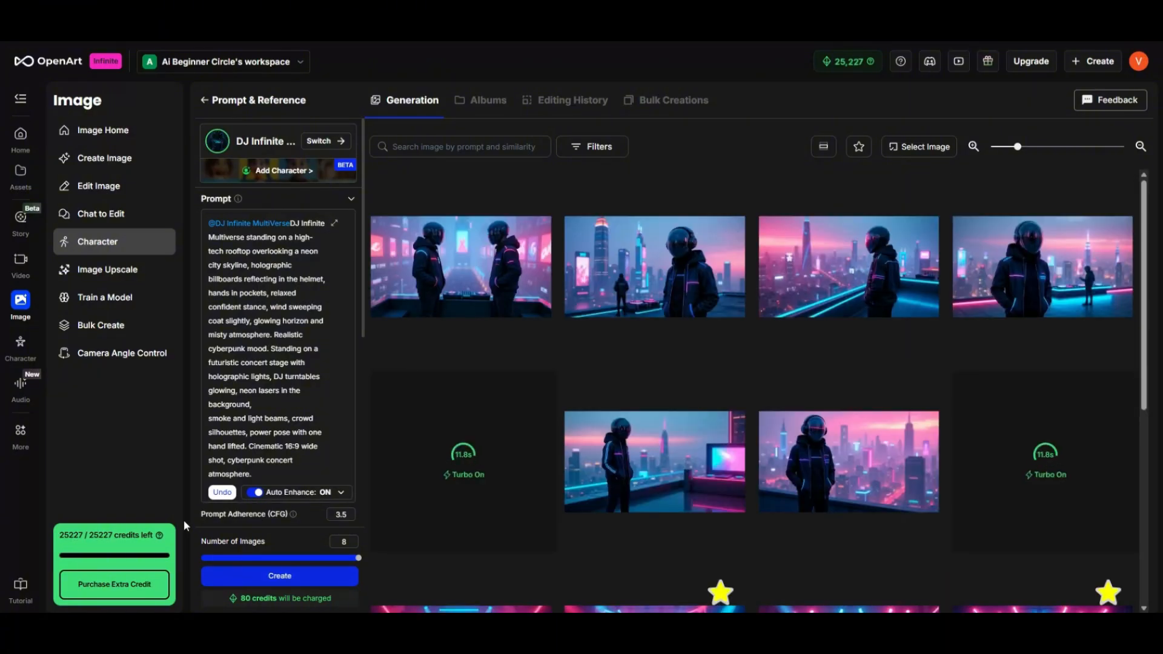
Examine the generated rooftop skyline images, enlarging individual results to check the character's consistency
scroll(302, 519, "down", 3)
scroll(302, 519, "up", 3)
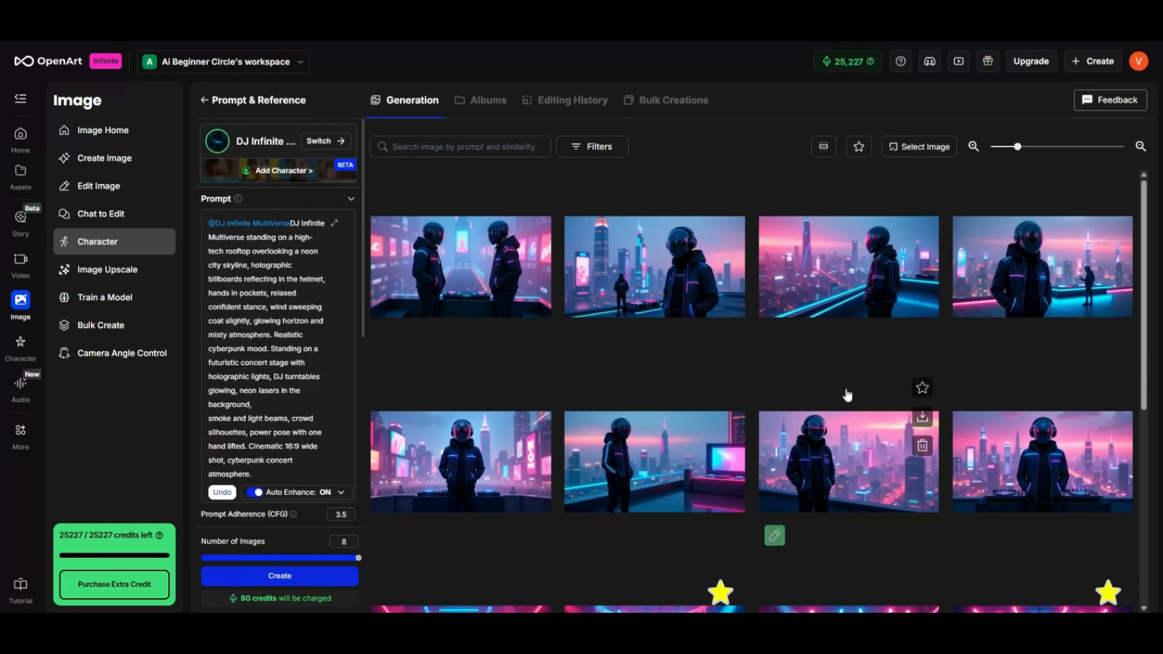
left_click(642, 475)
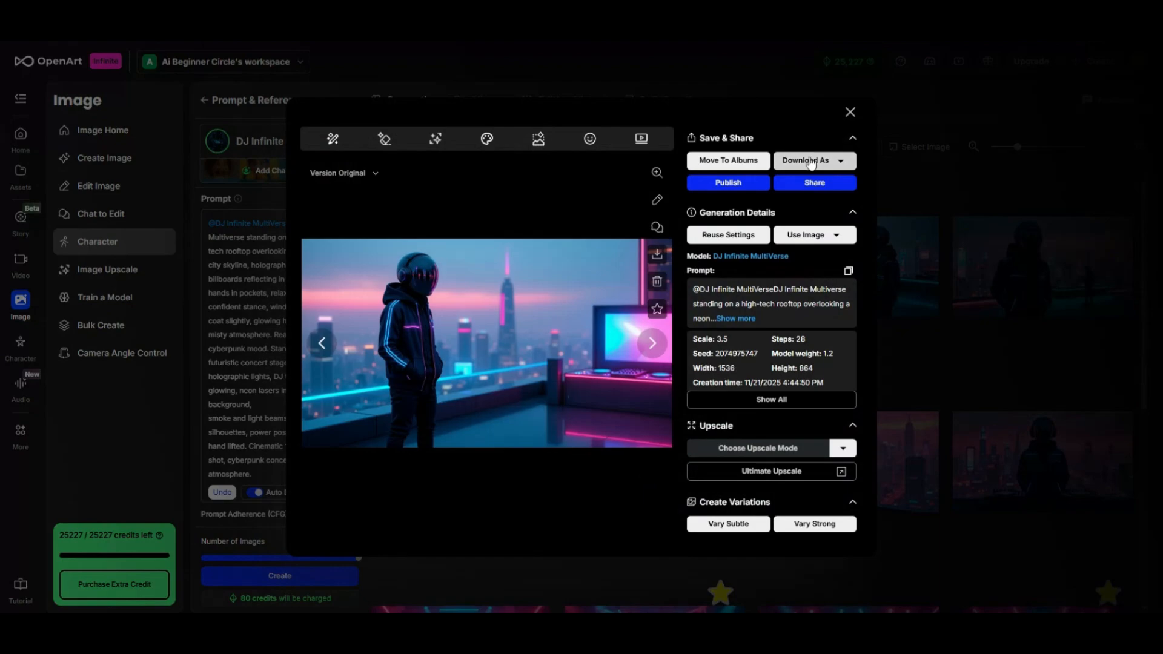
left_click(851, 112)
left_click(475, 443)
left_click(850, 113)
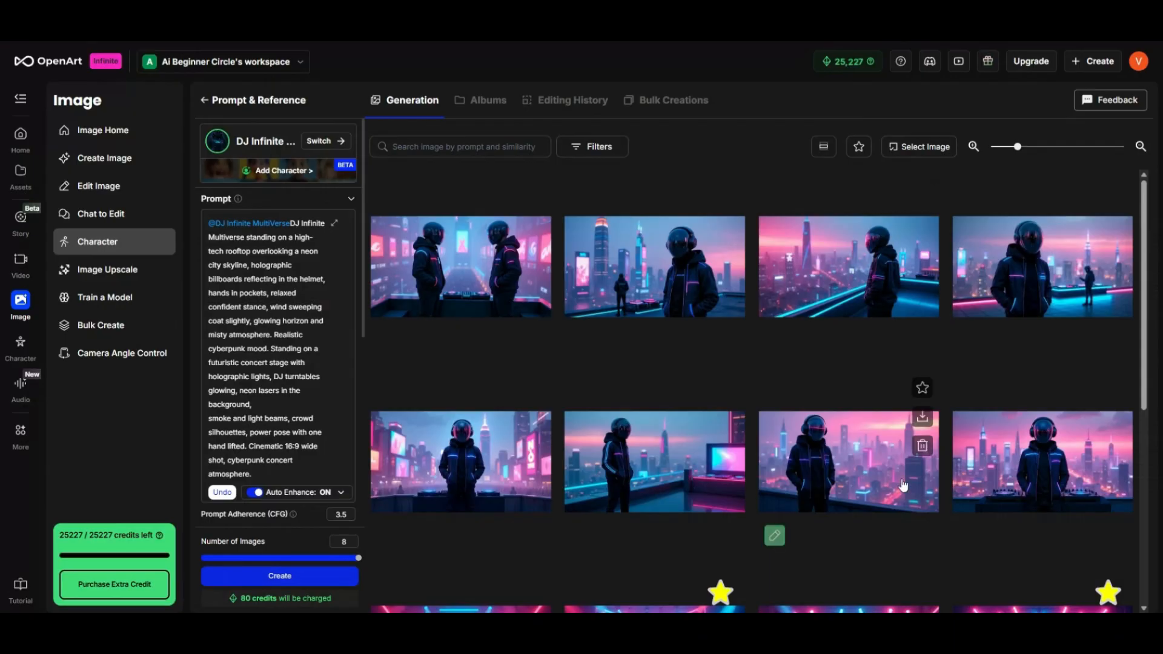
Mark the third rooftop image in the first row and the last three in the second row as favorites
left_click(903, 485)
left_click(657, 309)
left_click(850, 112)
left_click(1011, 477)
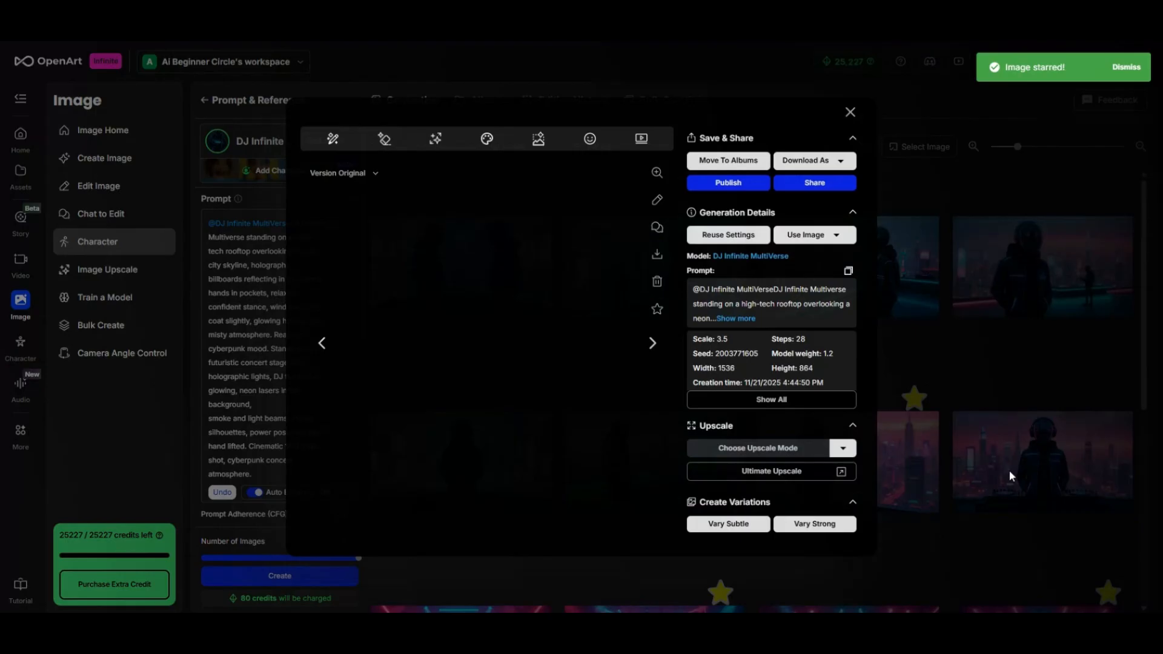
left_click(851, 112)
left_click(859, 273)
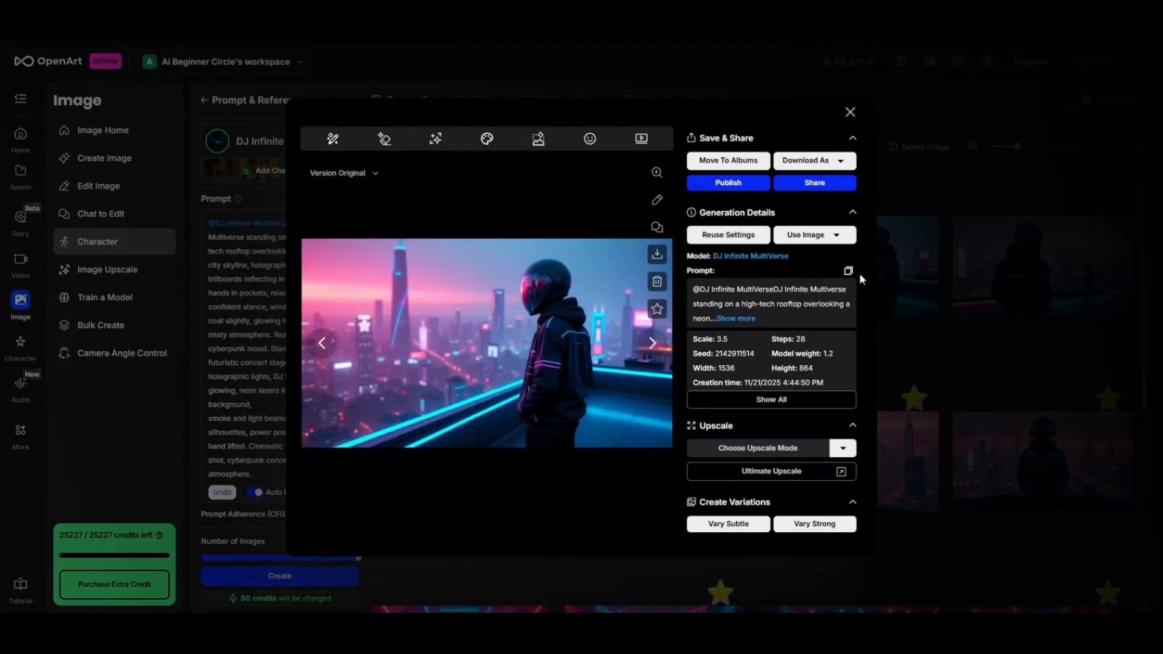
left_click(657, 309)
left_click(851, 112)
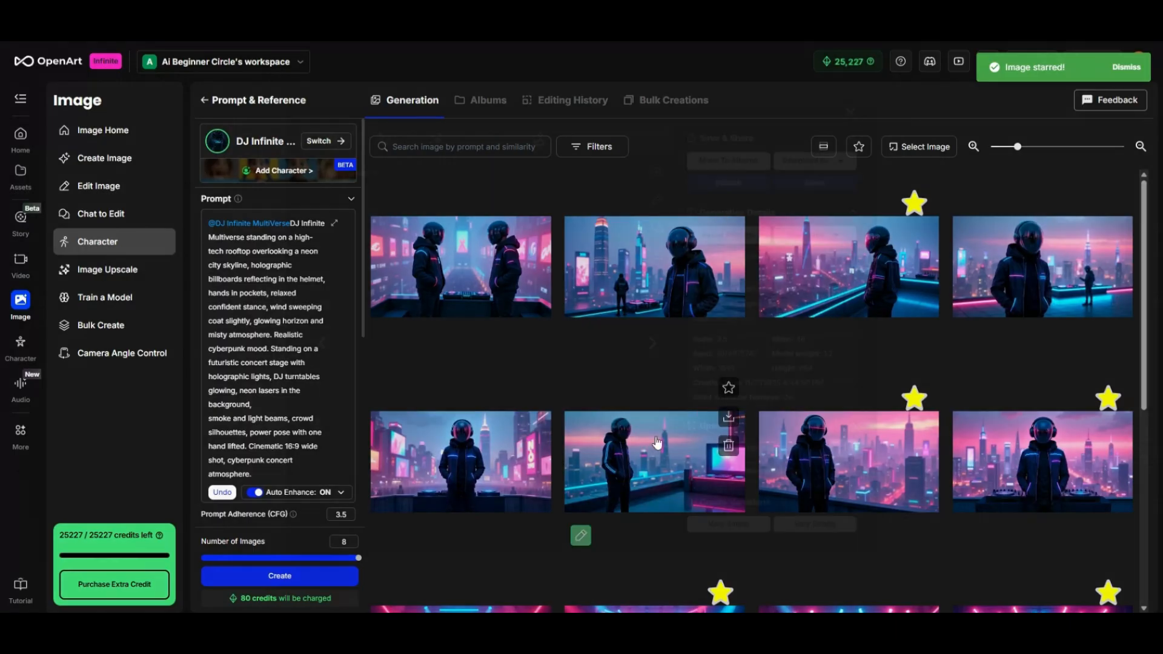
left_click(658, 448)
left_click(657, 309)
left_click(851, 112)
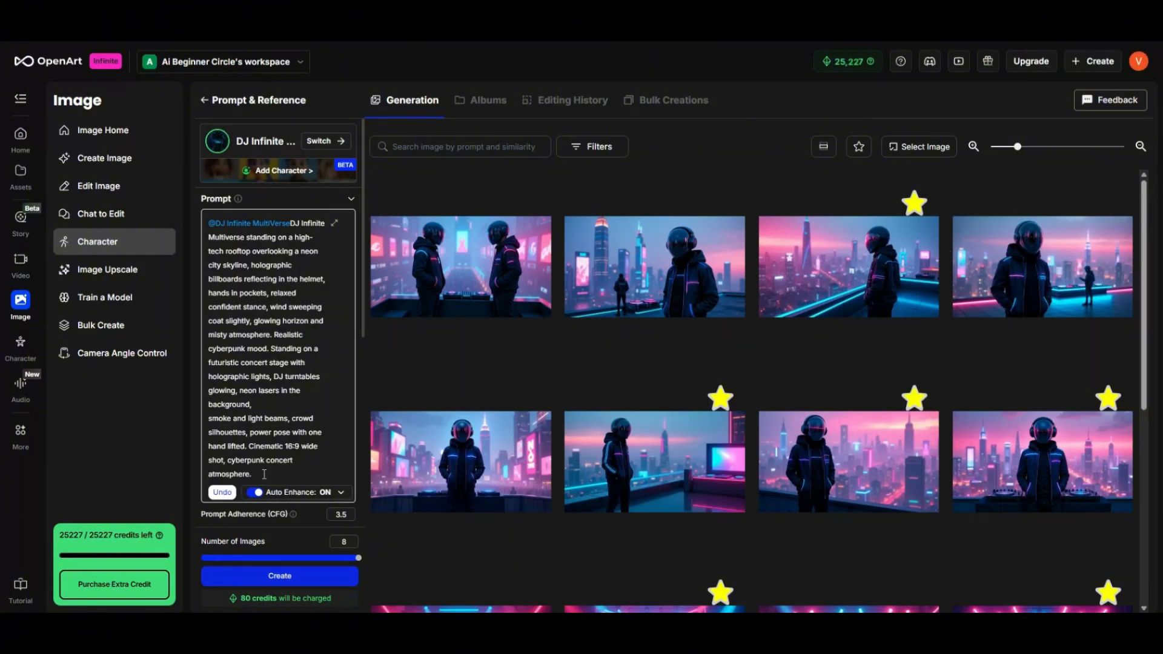
Replace the scene with a close-up 3:4 portrait inside a futuristic recording studio with neon blue and purple light strips, and generate the images
left_click_drag(259, 478, 291, 224)
key("BackSpace")
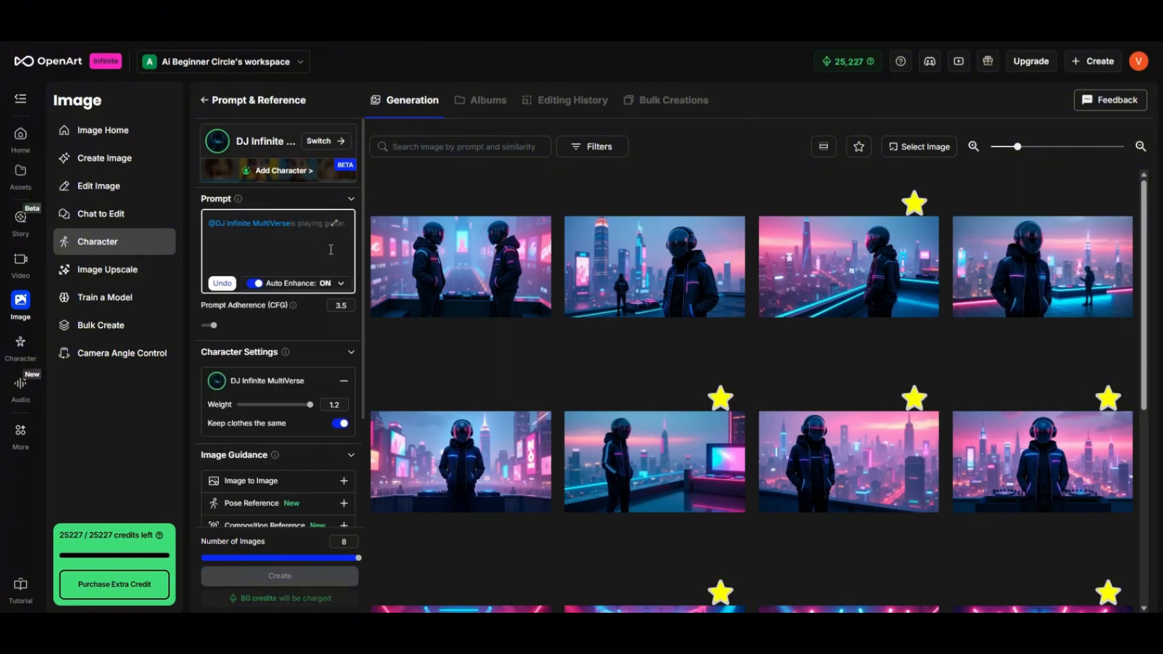
type("Close-up portrait shot inside a futuristic recording studio with neon blue and purple light strips, glowing equipment in the background, soft rim lighting on helmet edges, reflective visor showing light shapes. Highly detailed textures, cinematic portrait 3:4.")
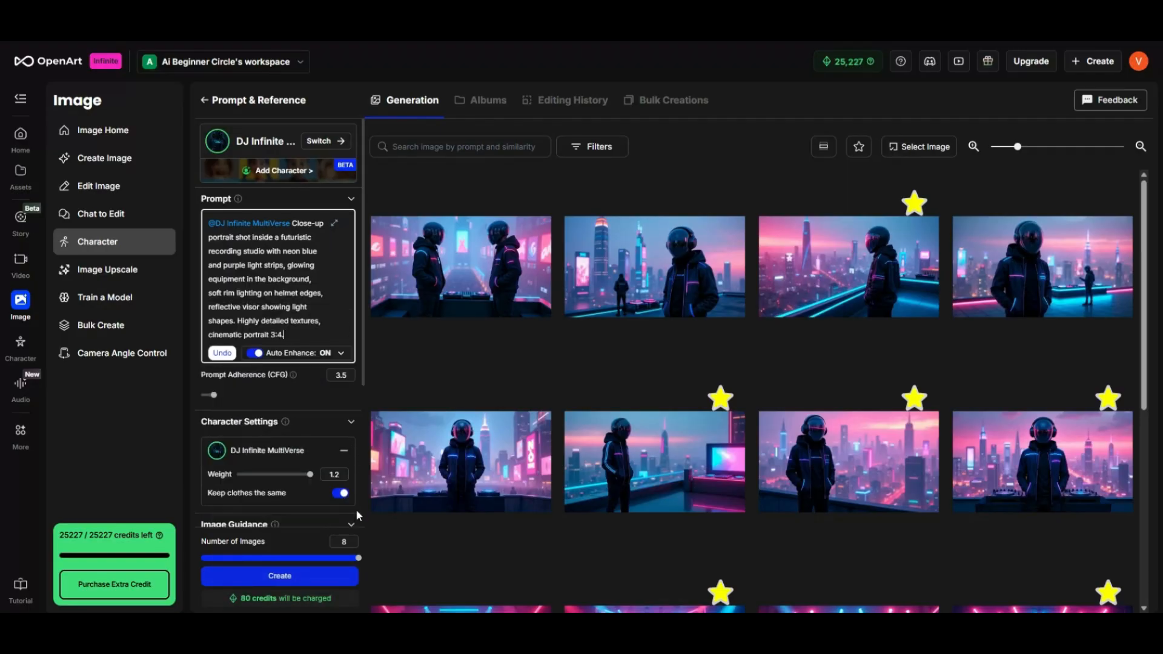
left_click(314, 581)
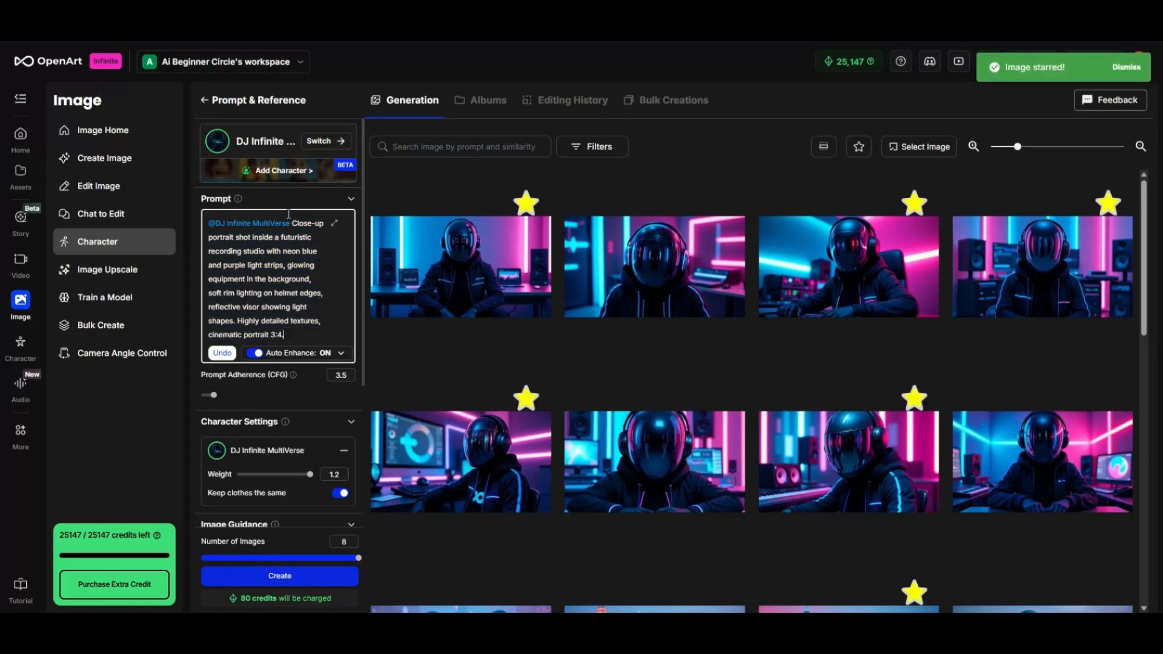
Generate images of the character walking through a cyber alley with sparks and rain reflections, and enlarge the fourth result
left_click_drag(286, 336, 294, 219)
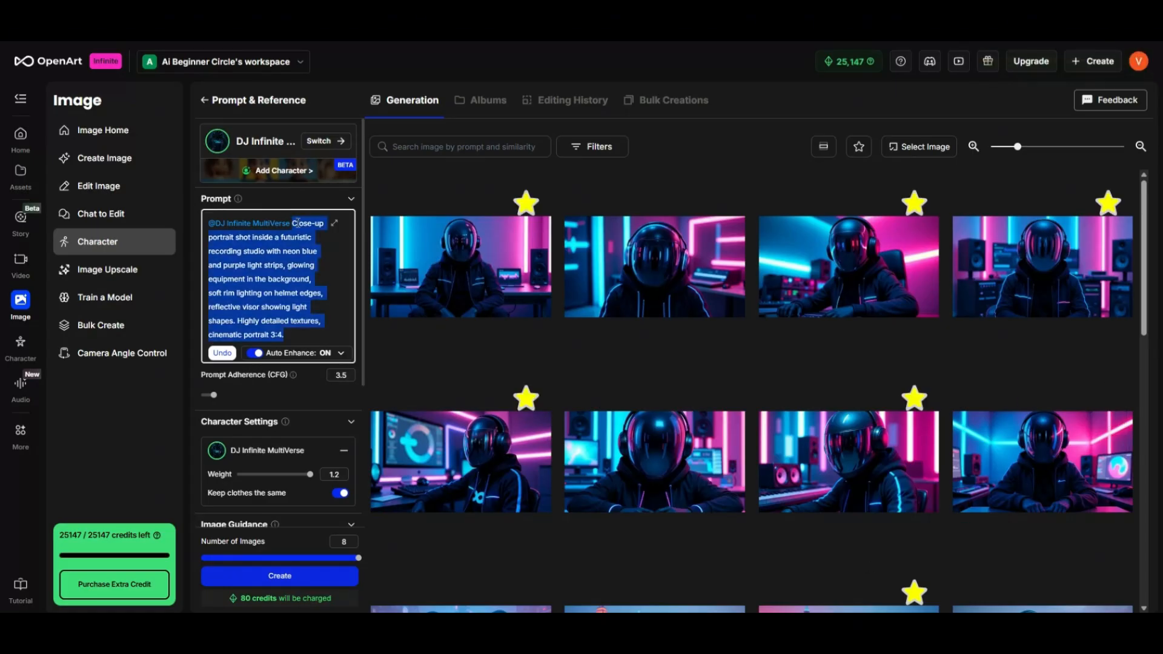
key("BackSpace")
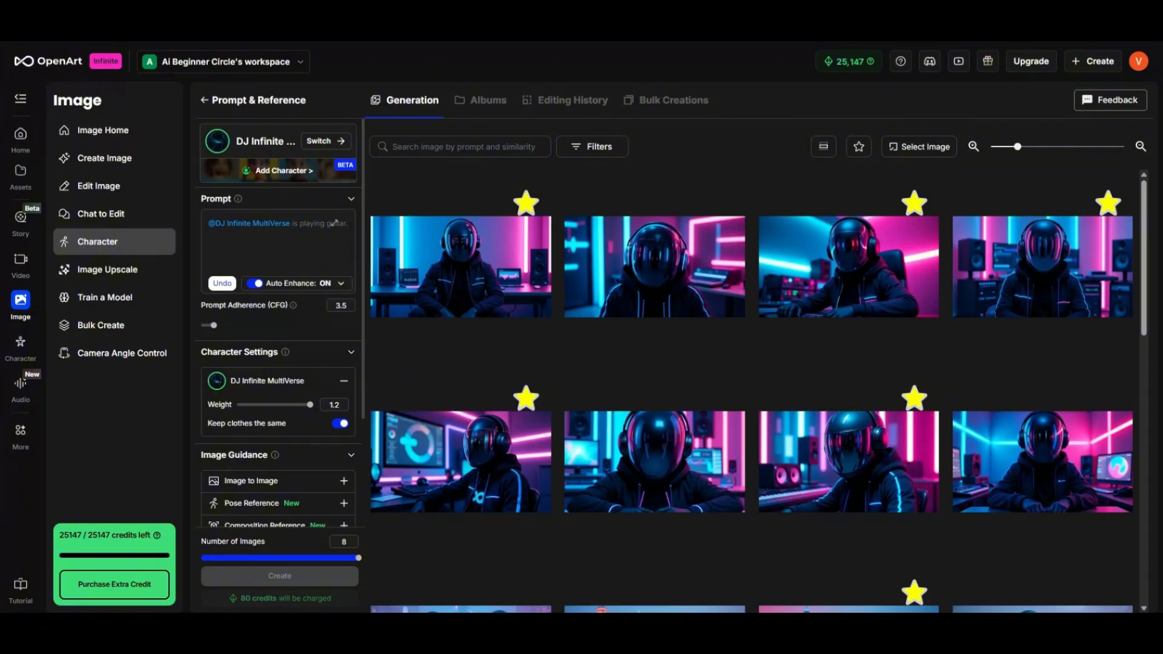
left_click(315, 220)
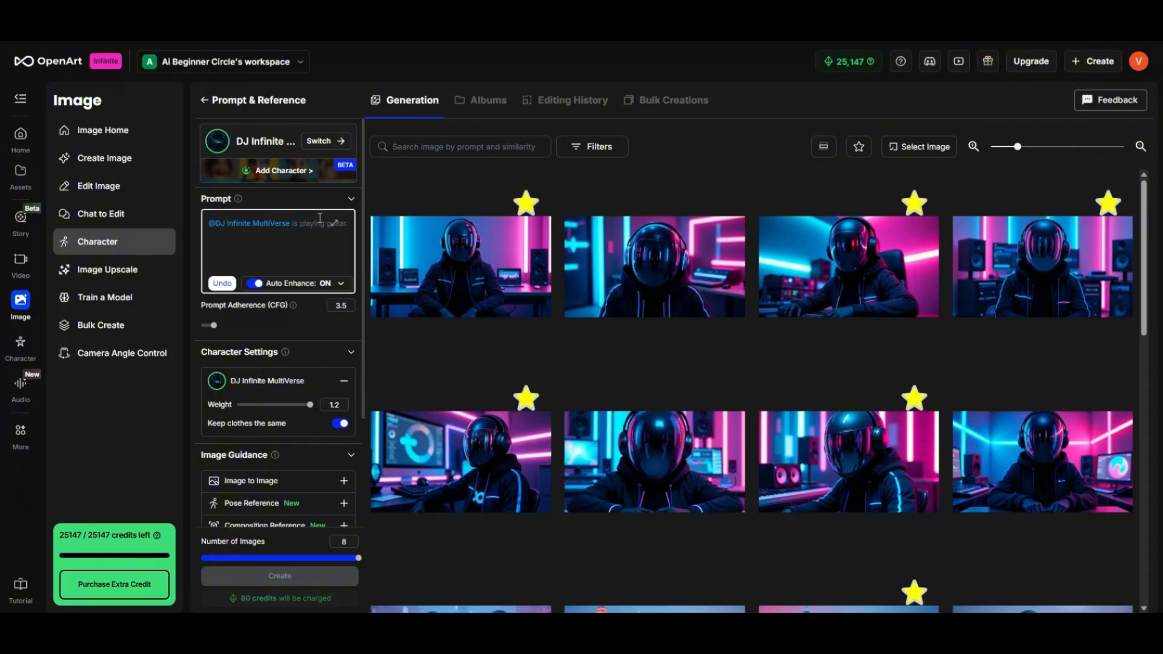
type("Dynamic action pose as DJ Infinite Multiverse walks through a cyber alley with sparks, rain reflections, motion blur highlights, one foot stepping forward, jacket moving naturally, energy lines trailing behind. Cinematic realism, dramatic lighting.")
left_click(287, 587)
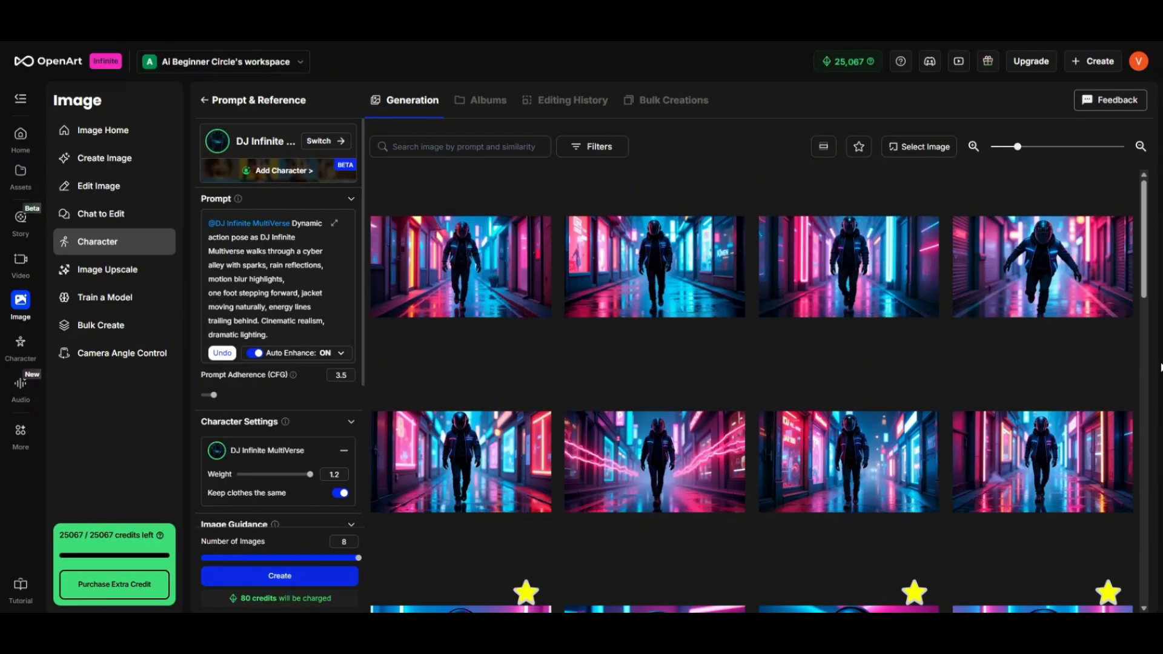
left_click(1034, 254)
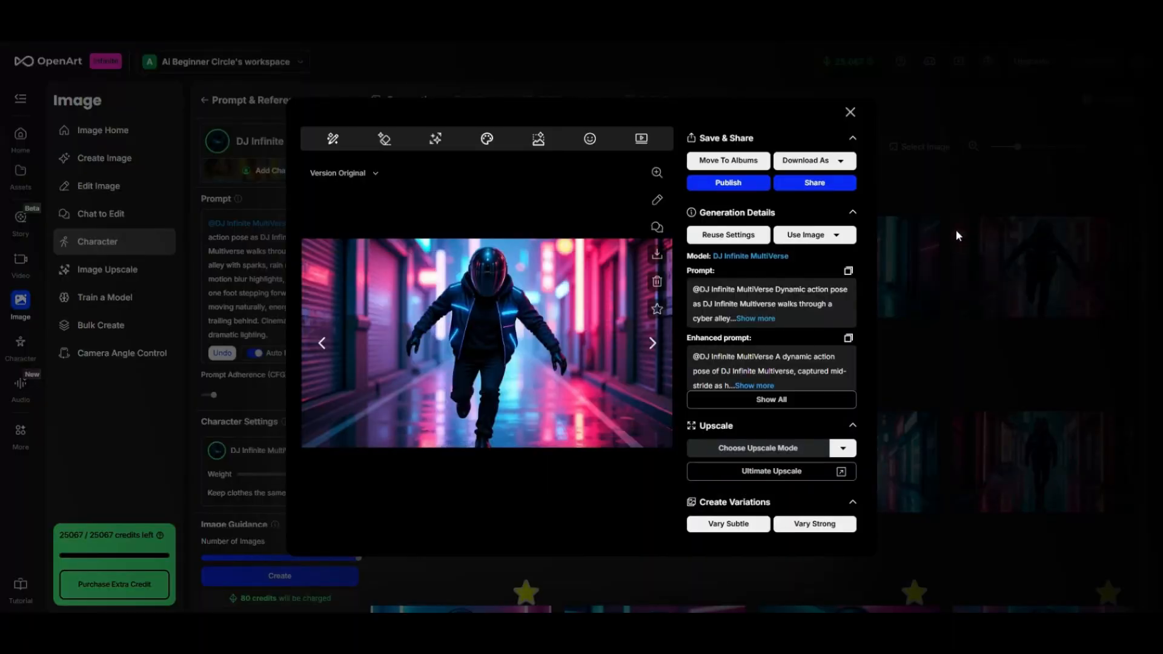
left_click(851, 114)
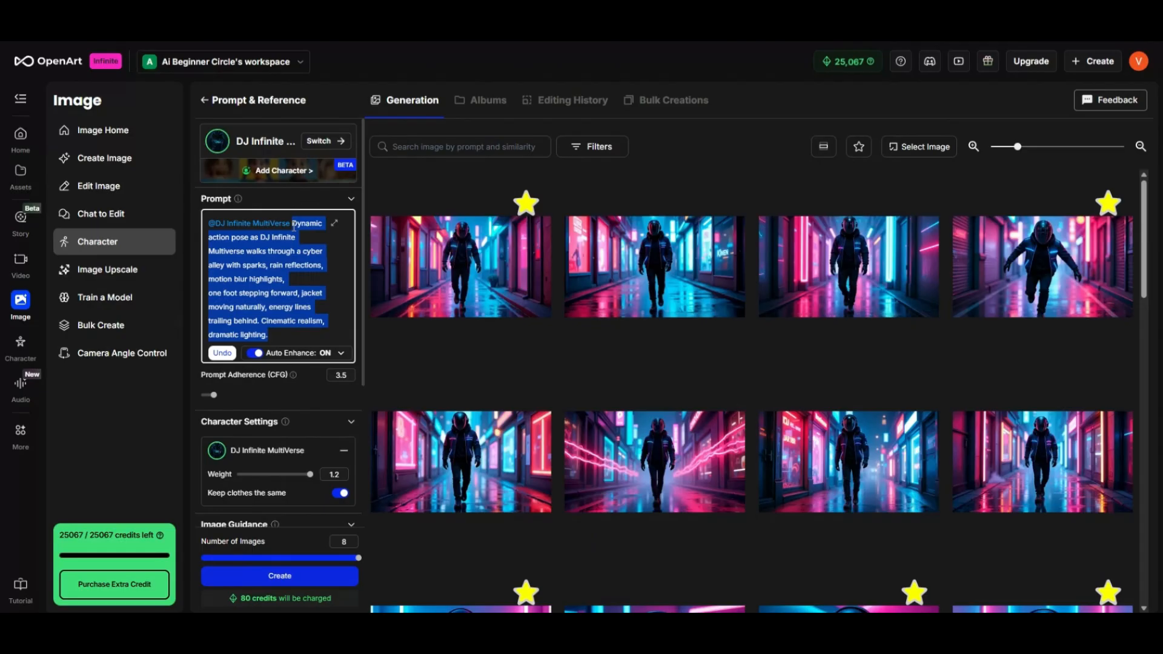
Generate images of the character floating in a glowing cosmic space tunnel with swirling infinity symbols, and mark the second result as a favorite
type("Floating in a glowing cosmic space tunnel filled with digital galaxies, infinity symbols swirling around, neon particle effects, DJ Infinite Multiverse reaching out toward the viewer, surreal sci-fi environment, high detail, vibrant futuristic colors.")
left_click(316, 578)
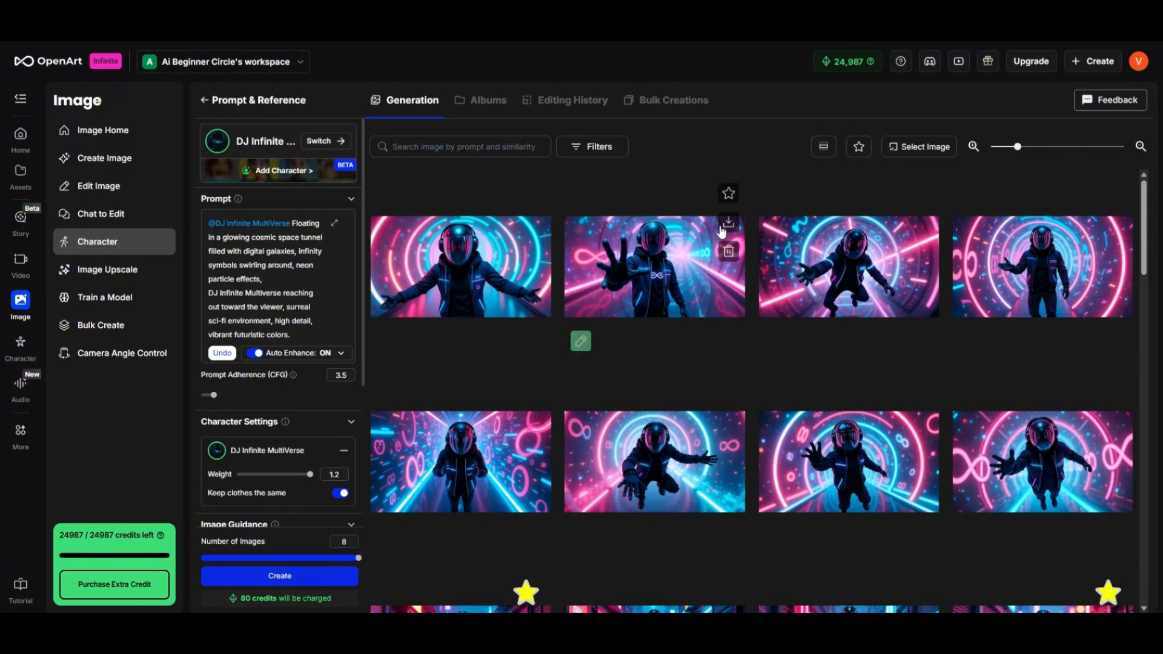
left_click(728, 193)
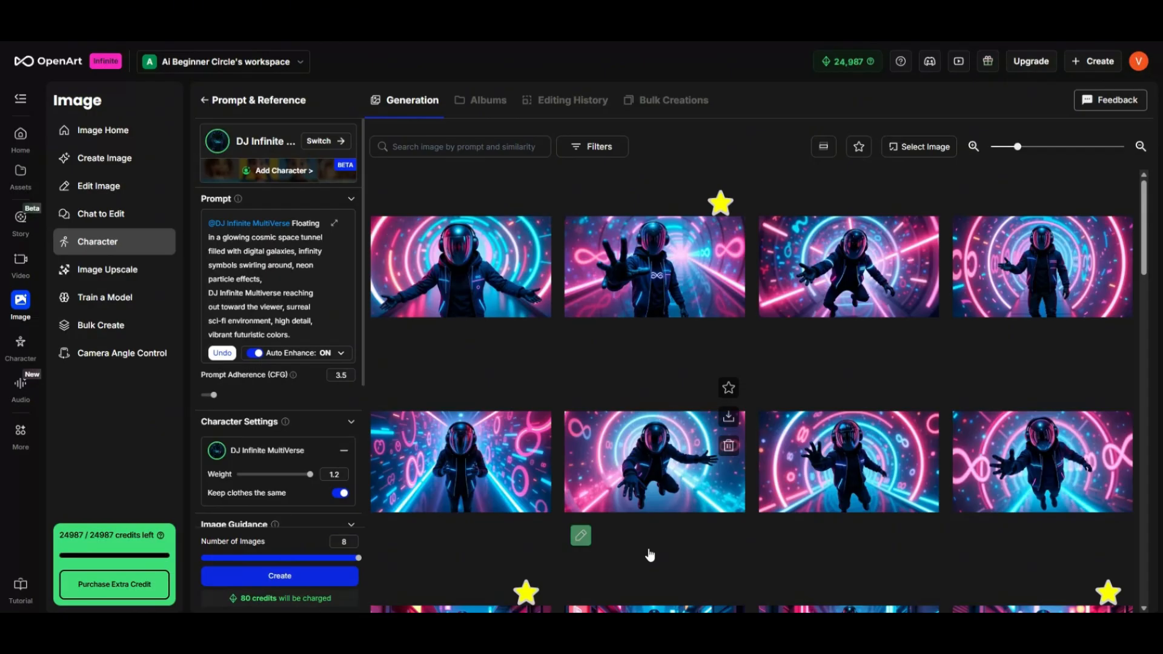
left_click(458, 438)
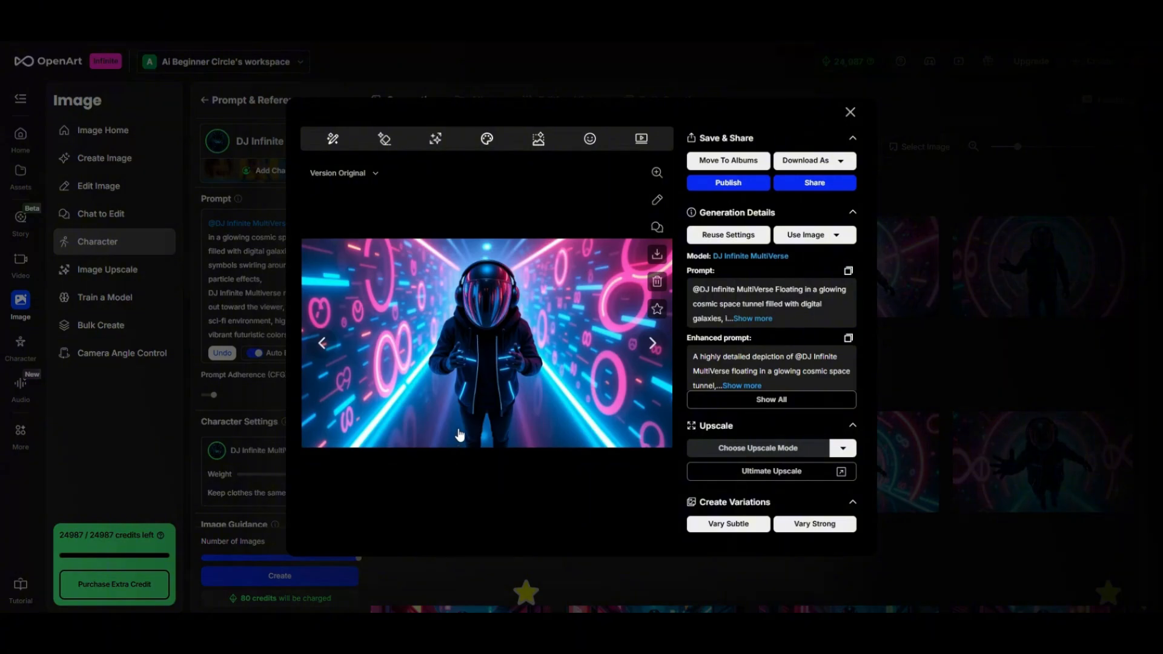
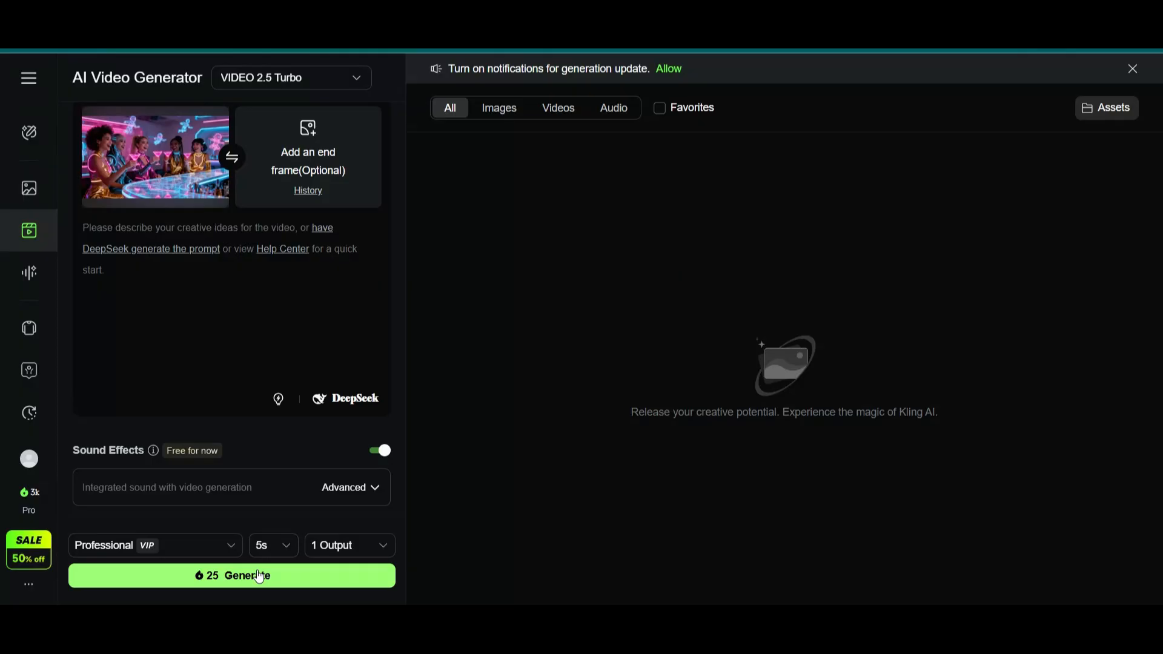
Switch to Kling AI and generate a 5-second Professional video from the start frame of women at the neon bar
left_click(259, 577)
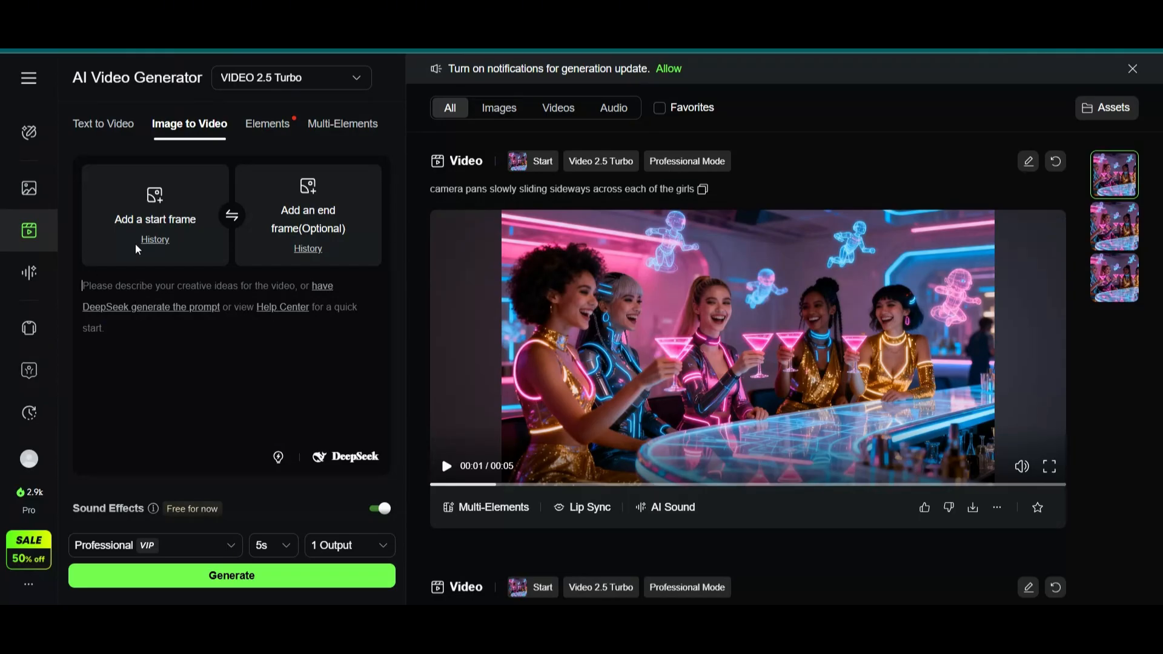
Set the neon drinks image as start frame and generate a video with the prompt "The camera zooms in slowly as one glass tips over and spills"
left_click(153, 239)
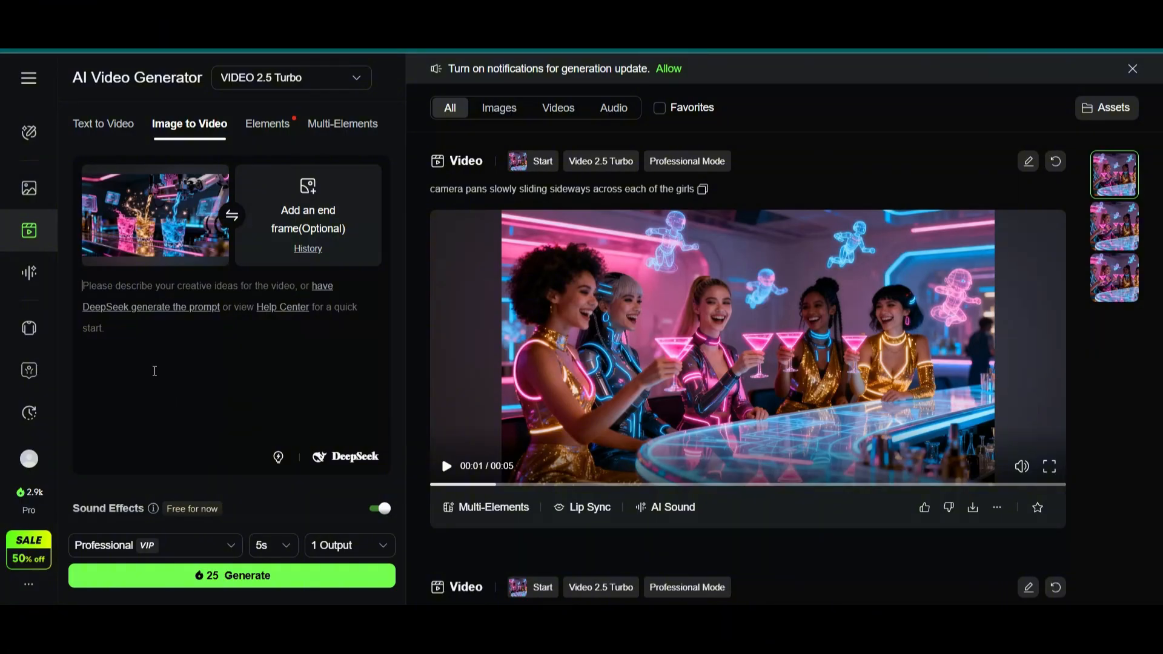
type("The camer")
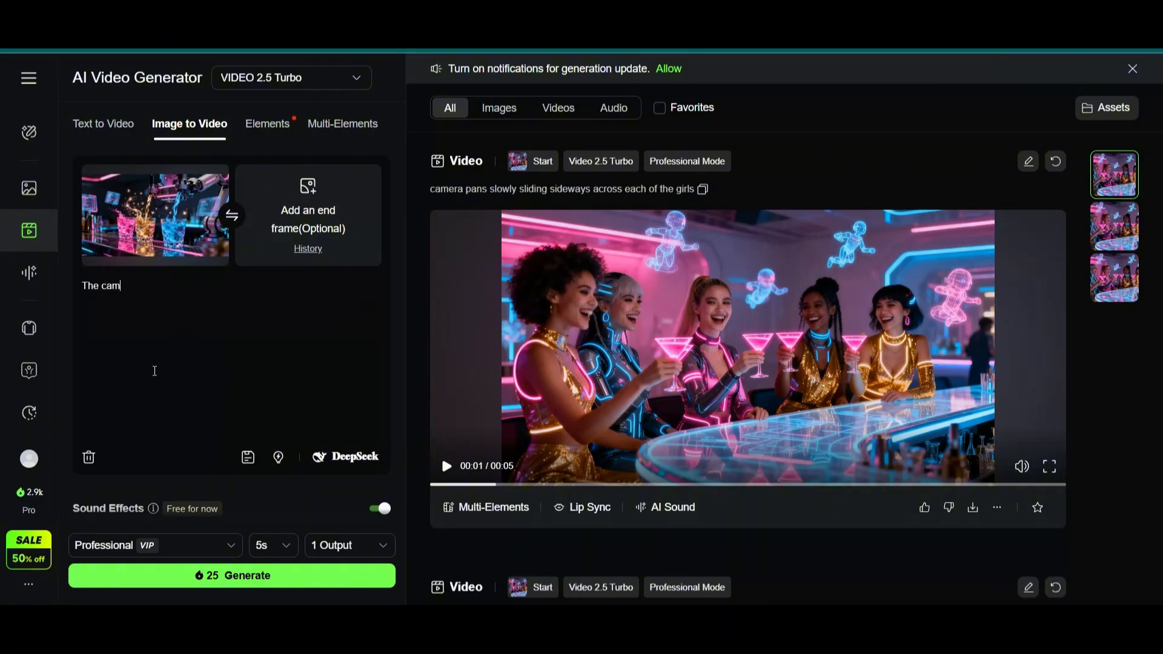
type("a ")
type("zooms")
type(" i")
type("n slow")
type("ly a")
type("s one glass tips over and spills")
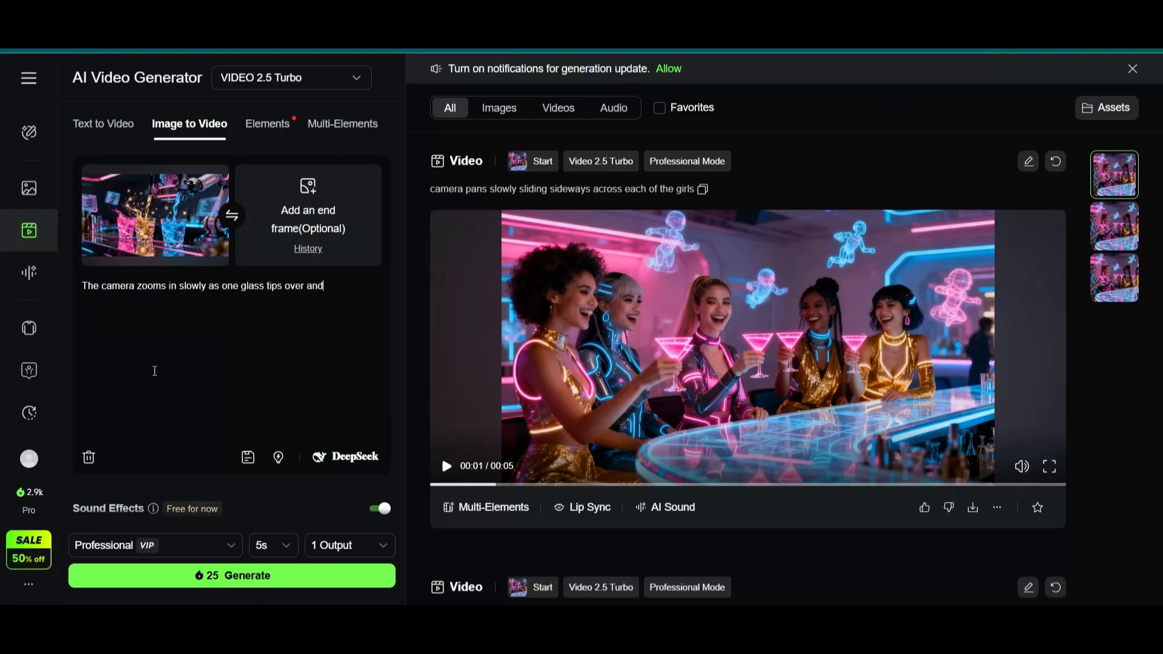
left_click(224, 577)
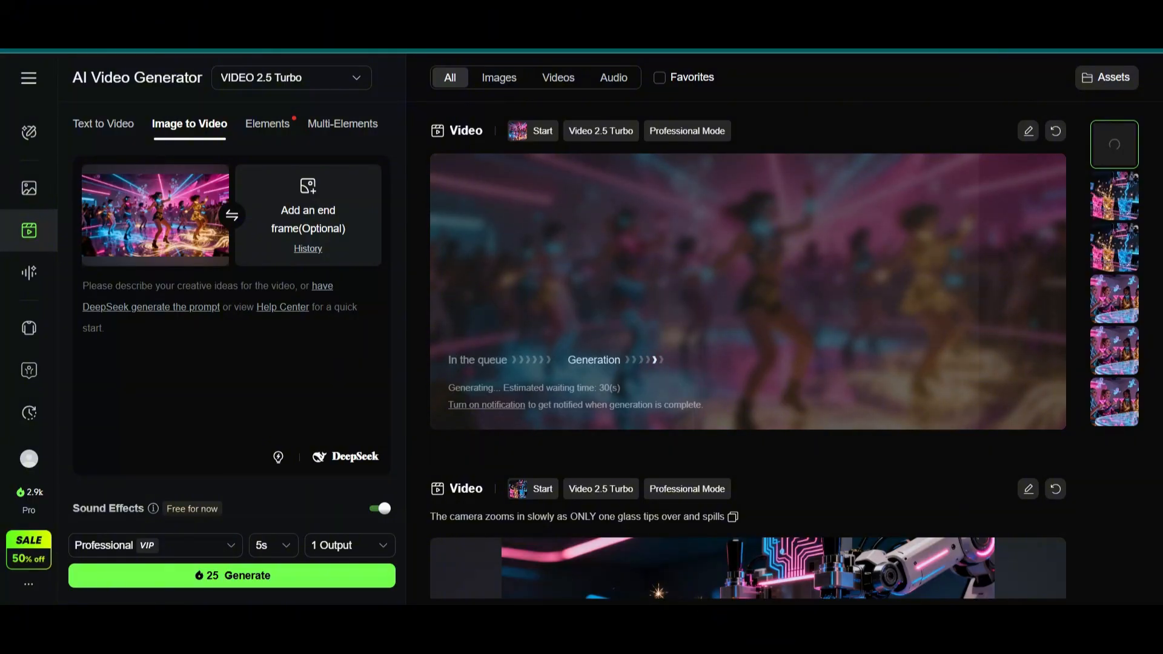
Play the generated dance floor video
left_click(447, 412)
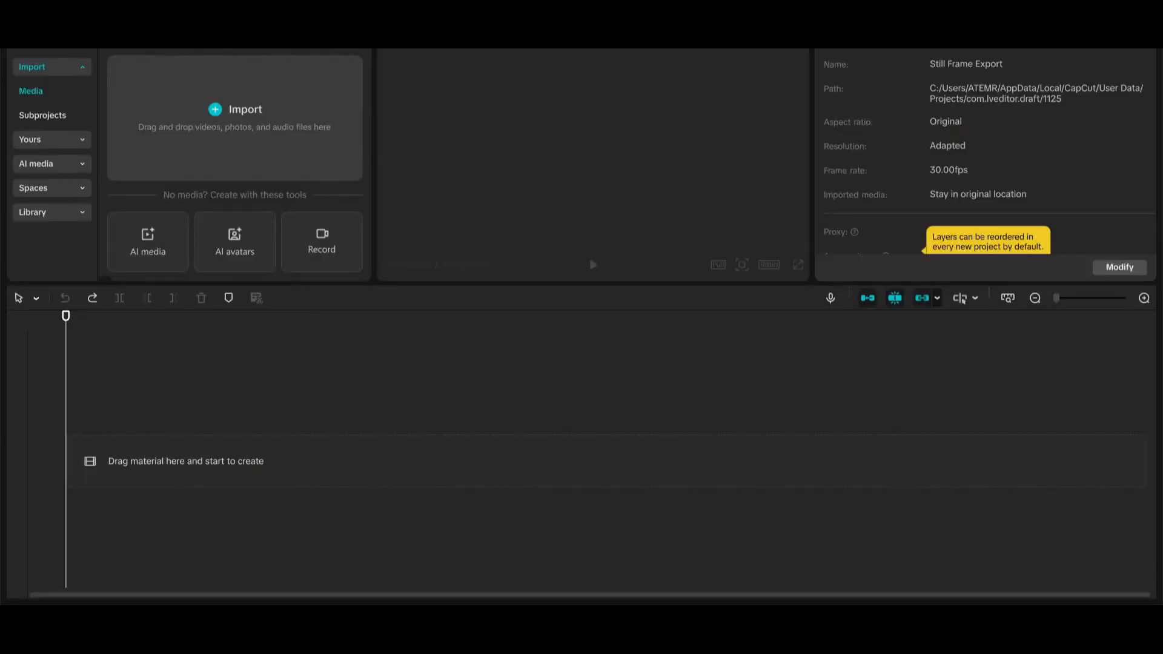
Switch to CapCut, import the dance clip 3B.mp4 into the timeline and move the playhead toward the clip's end
left_click(206, 139)
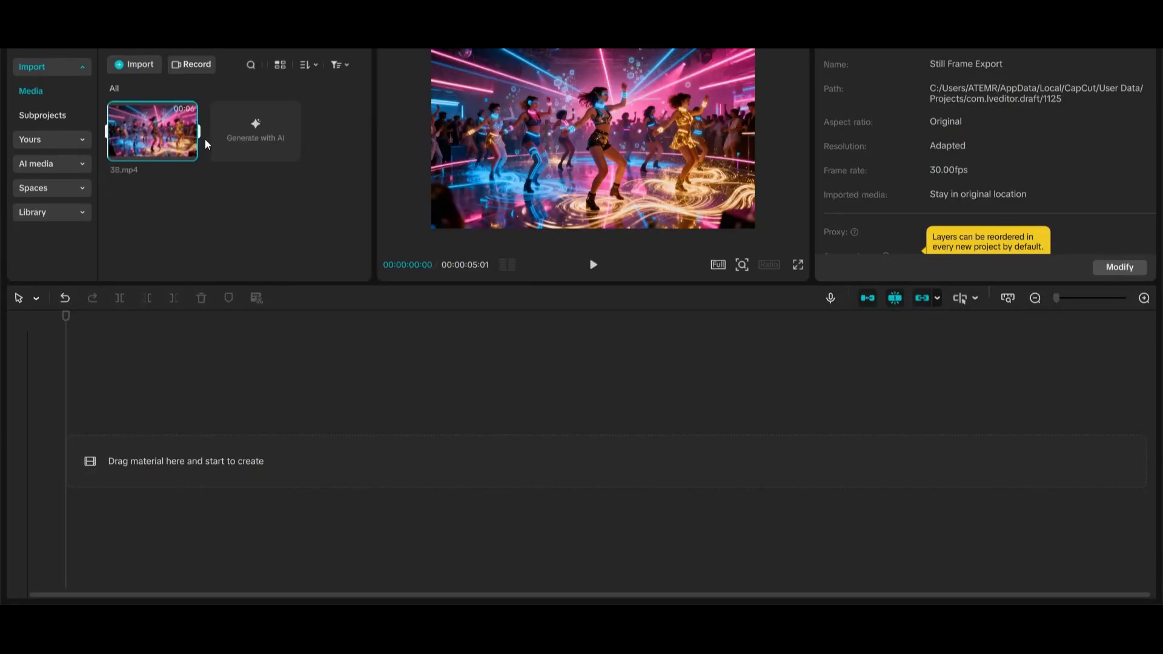
left_click_drag(206, 140, 46, 467)
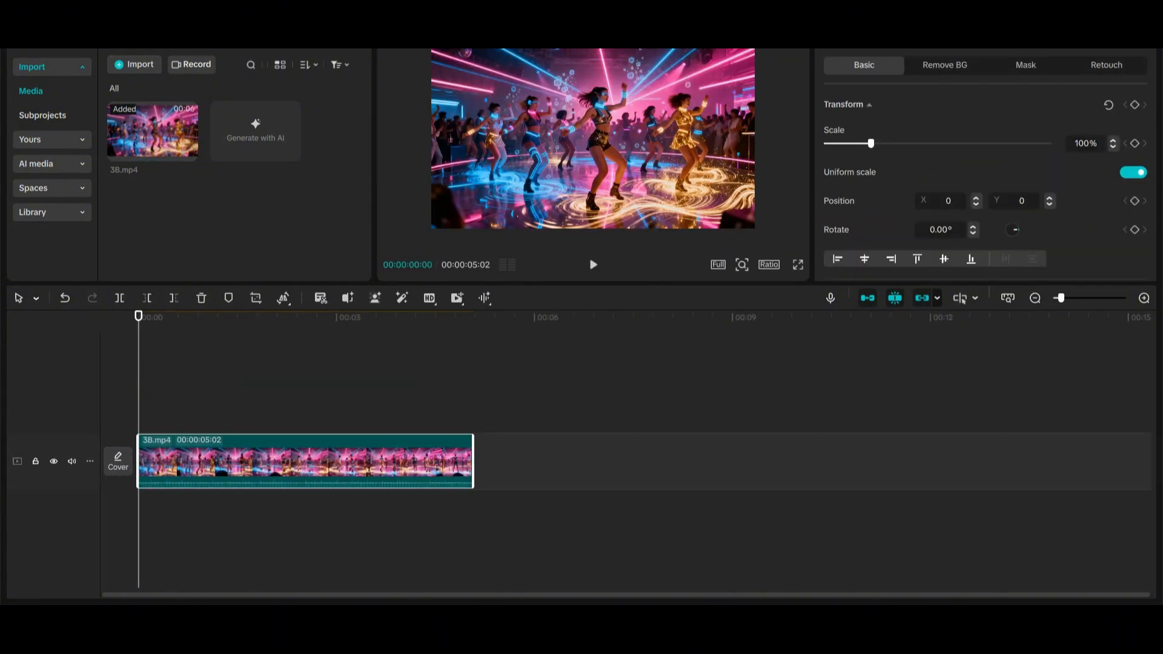
left_click_drag(141, 316, 405, 340)
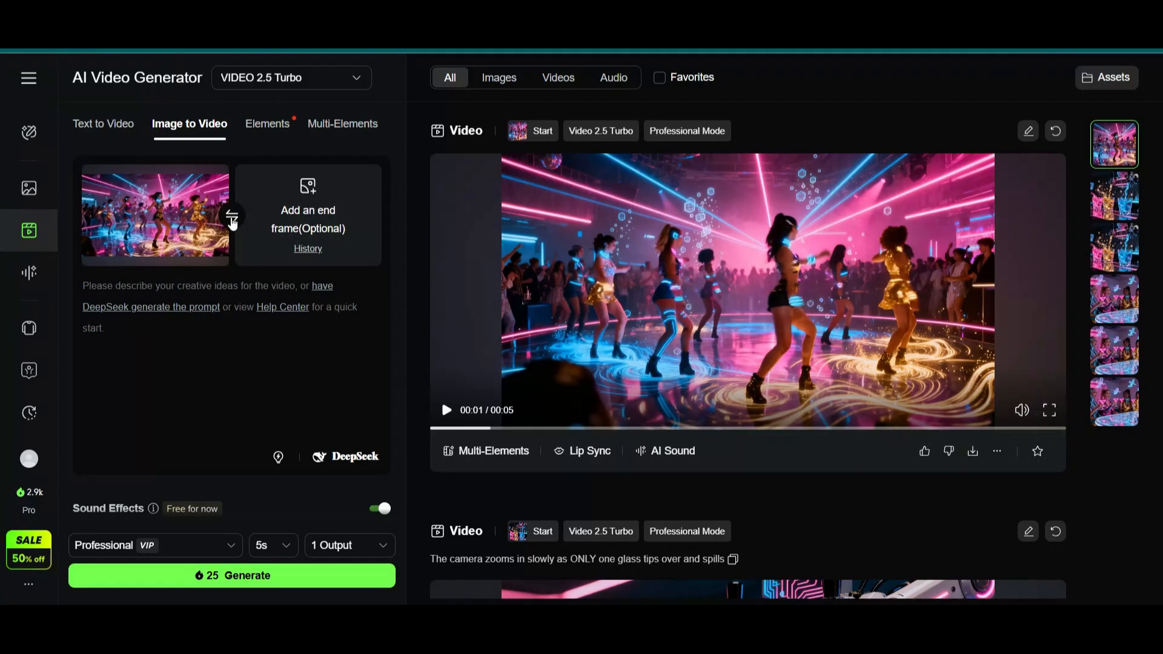
Switch to Kling AI, swap the dance image from start frame to end frame, and play the video generated from both frames
left_click(232, 217)
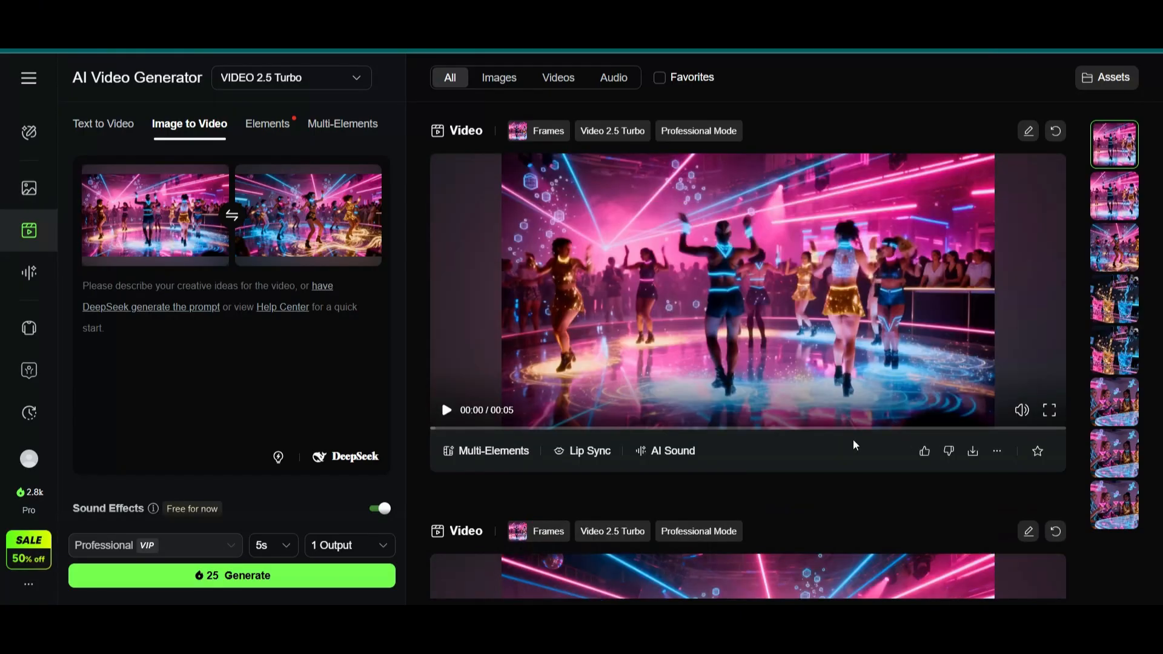
left_click(446, 412)
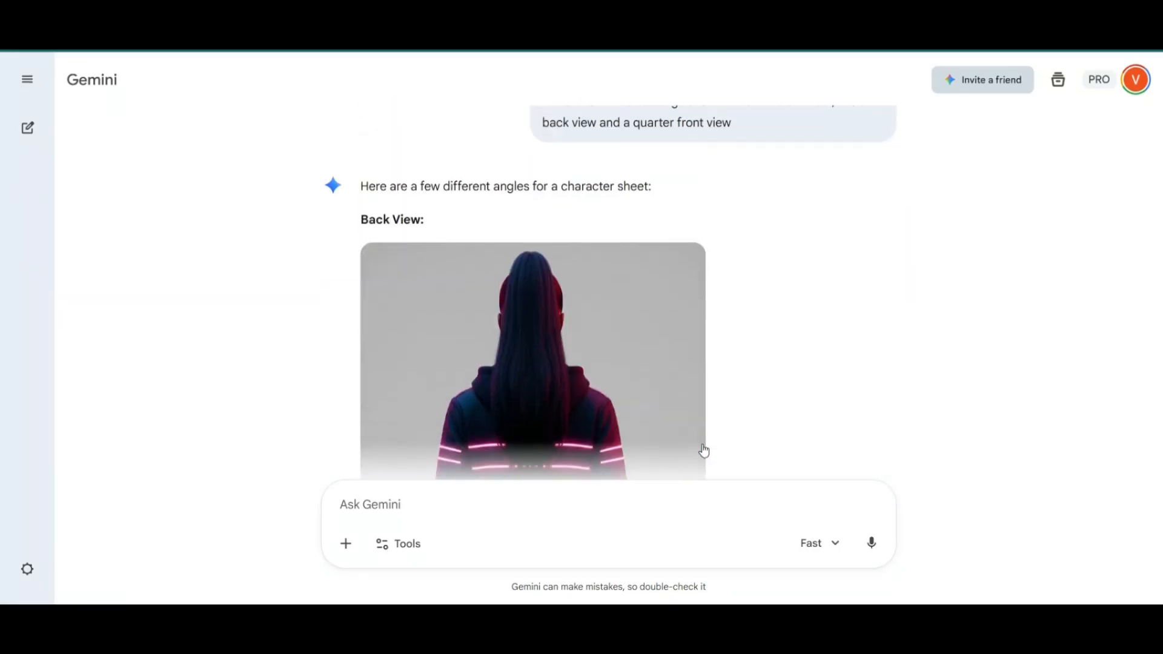
Switch to Gemini and examine the character sheet's back view and other angles of the woman in the neon-striped tracksuit
scroll(703, 450, "down", 3)
scroll(703, 451, "down", 15)
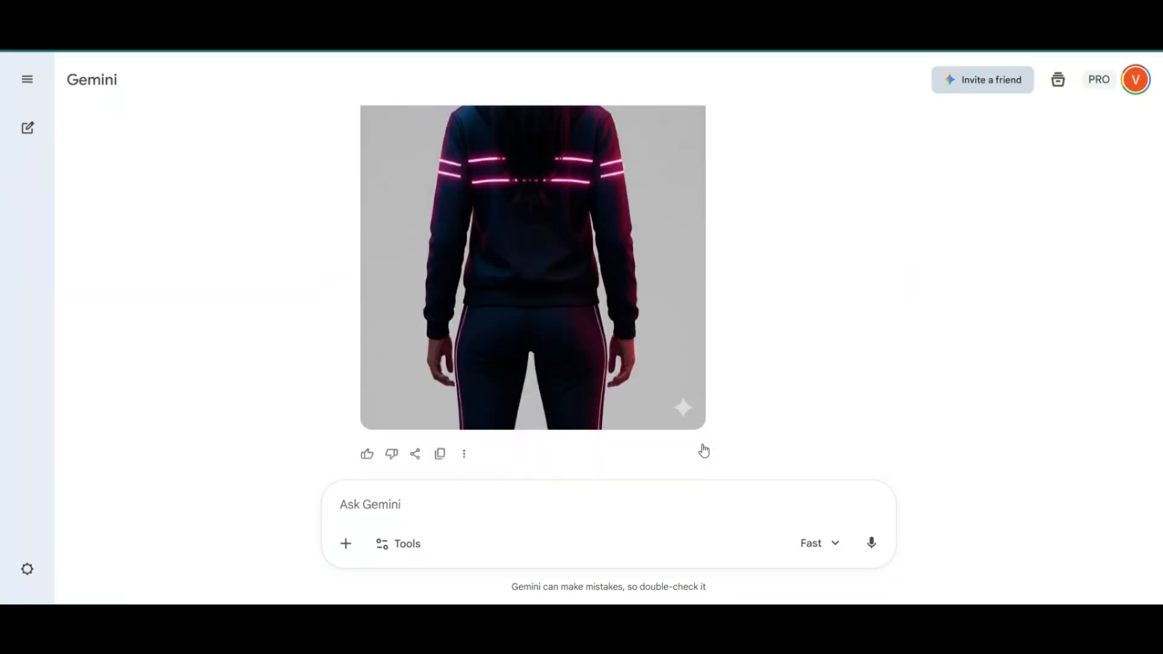
scroll(706, 449, "down", 2)
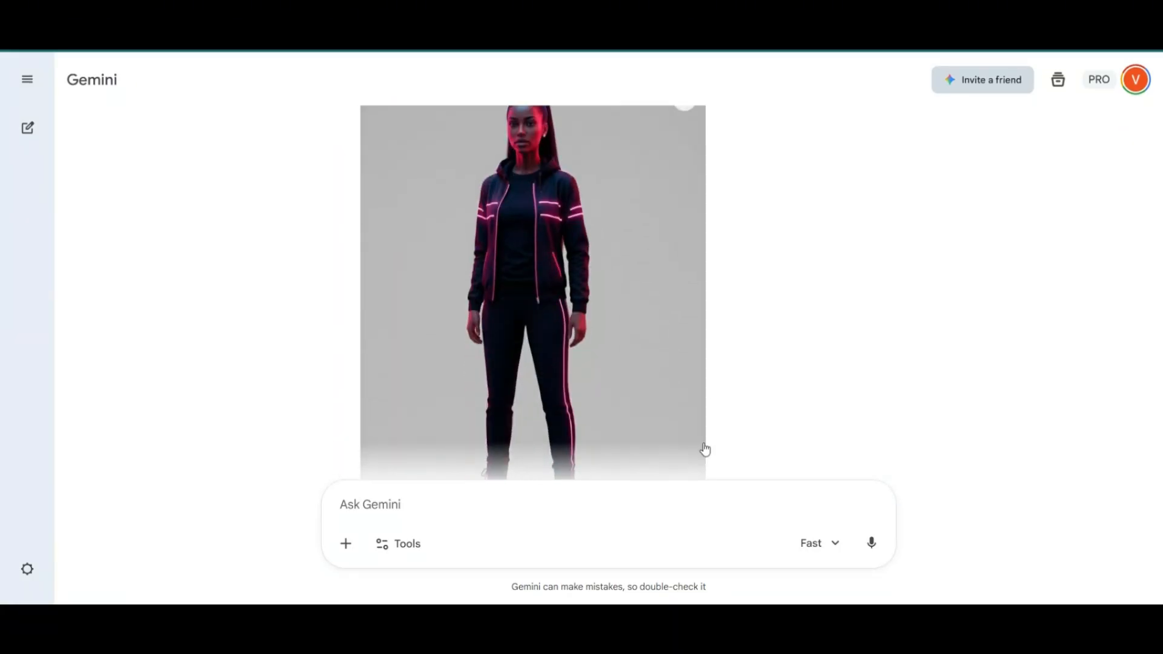
scroll(705, 450, "down", 1)
scroll(702, 449, "up", 3)
scroll(702, 449, "down", 4)
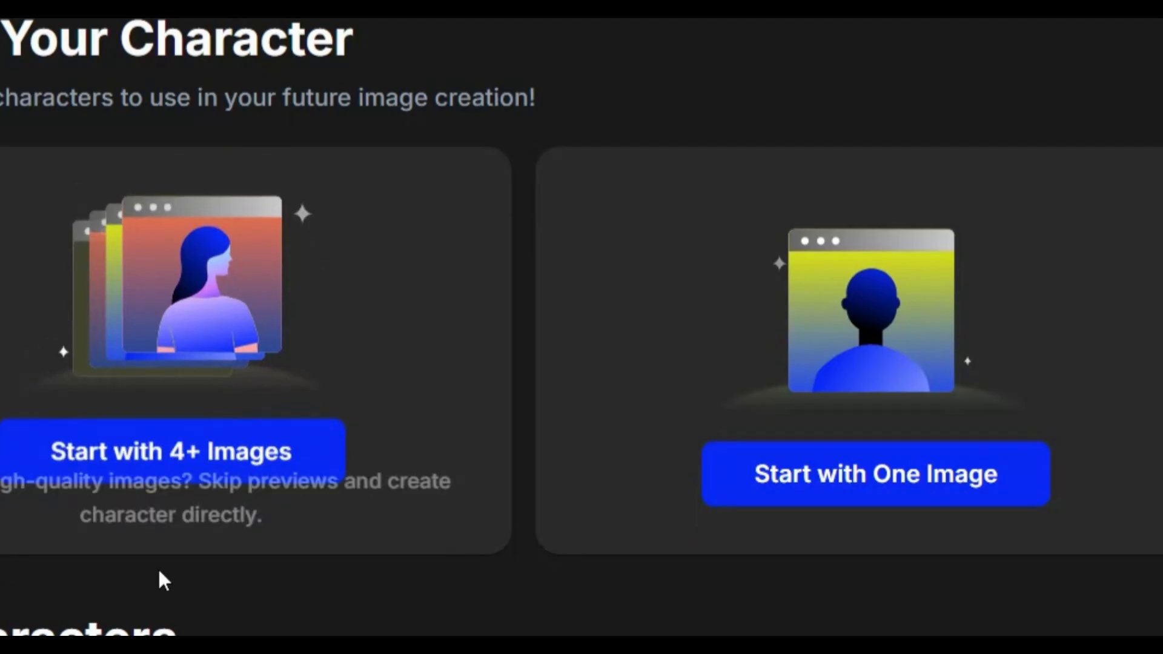
Switch to OpenArt and open the form for creating a character from 4+ images, ready for entering its name
left_click(234, 453)
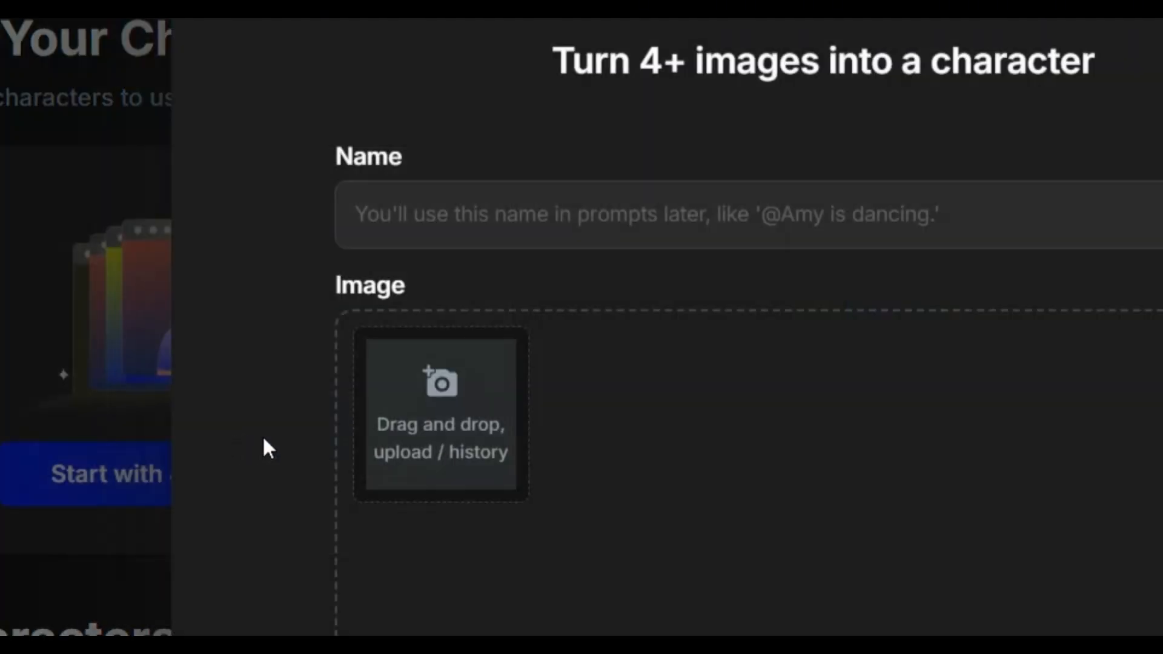
left_click(540, 210)
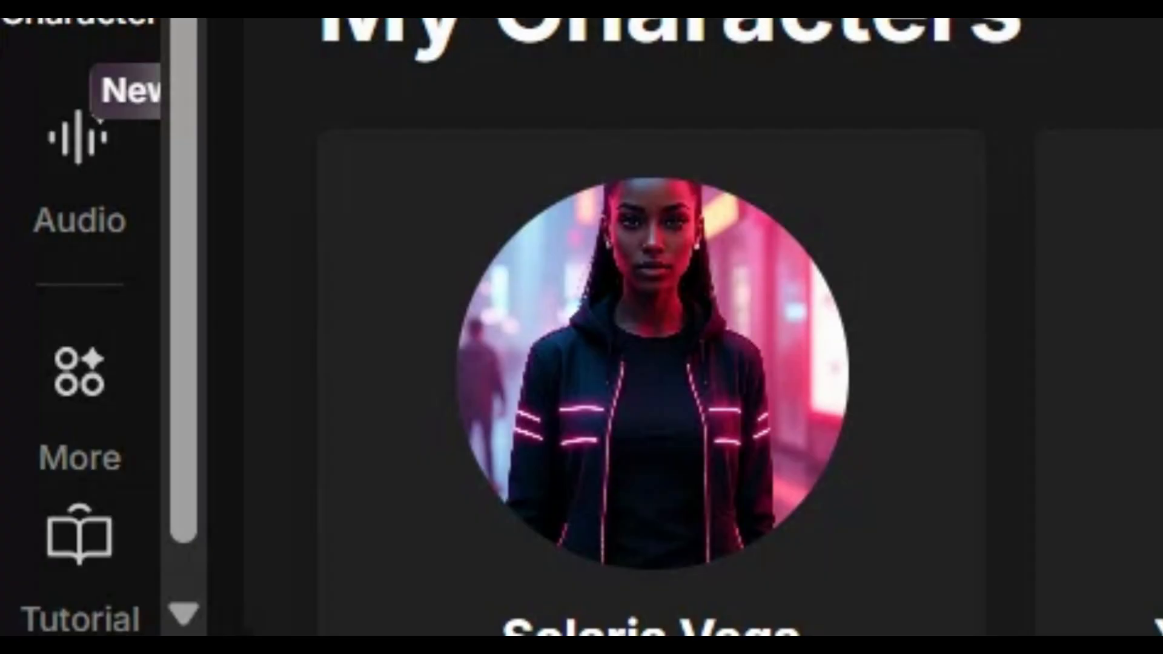
Generate two images of the saved neon-jacket woman character standing outside the entrance to a neon cyberpunk themed nightclub, with character weight 1.2 and the same clothes
scroll(660, 130, "down", 2)
left_click(642, 276)
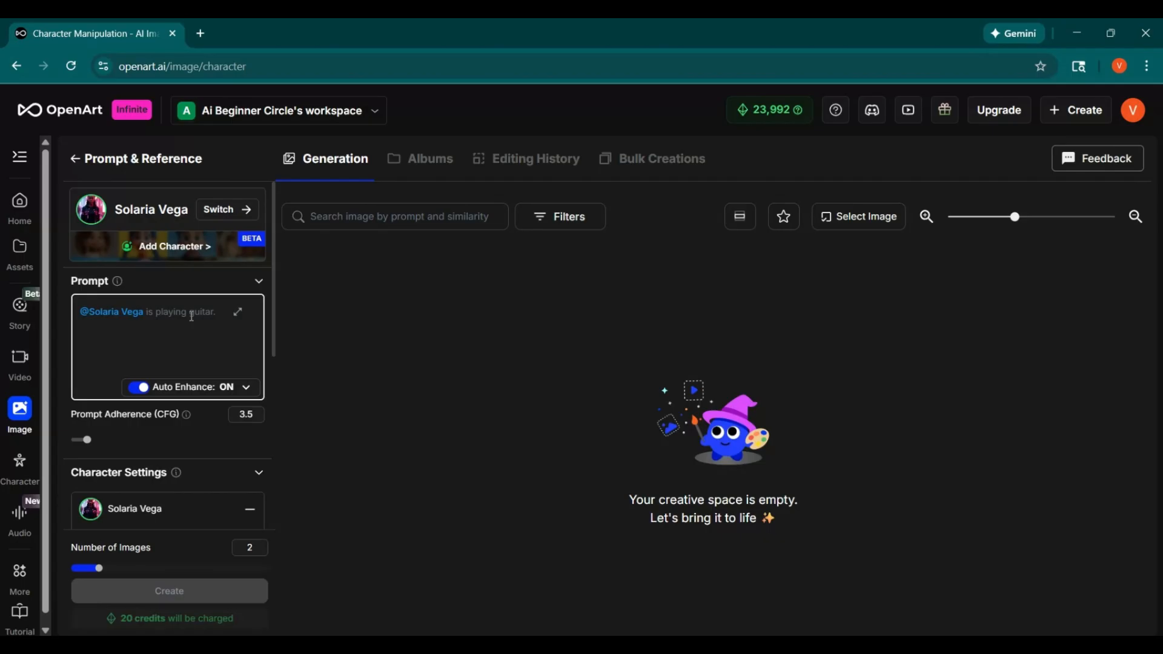
type("standing outside the entrance to a neon cyberpunk themed nightclub")
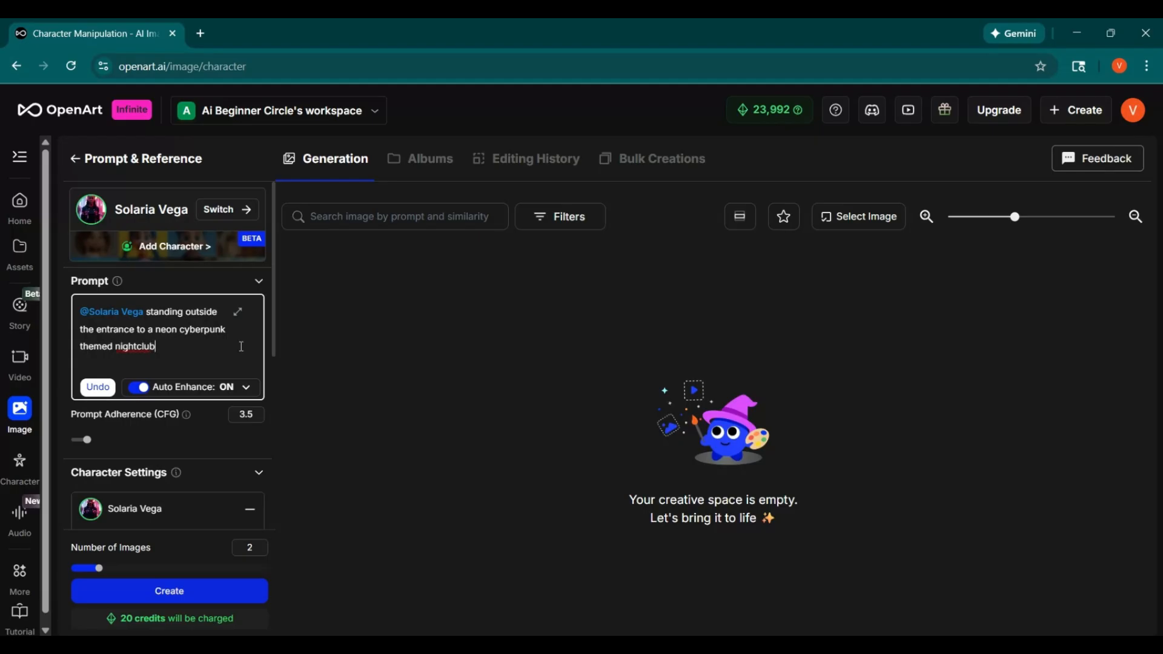
scroll(188, 438, "down", 1)
scroll(187, 438, "down", 5)
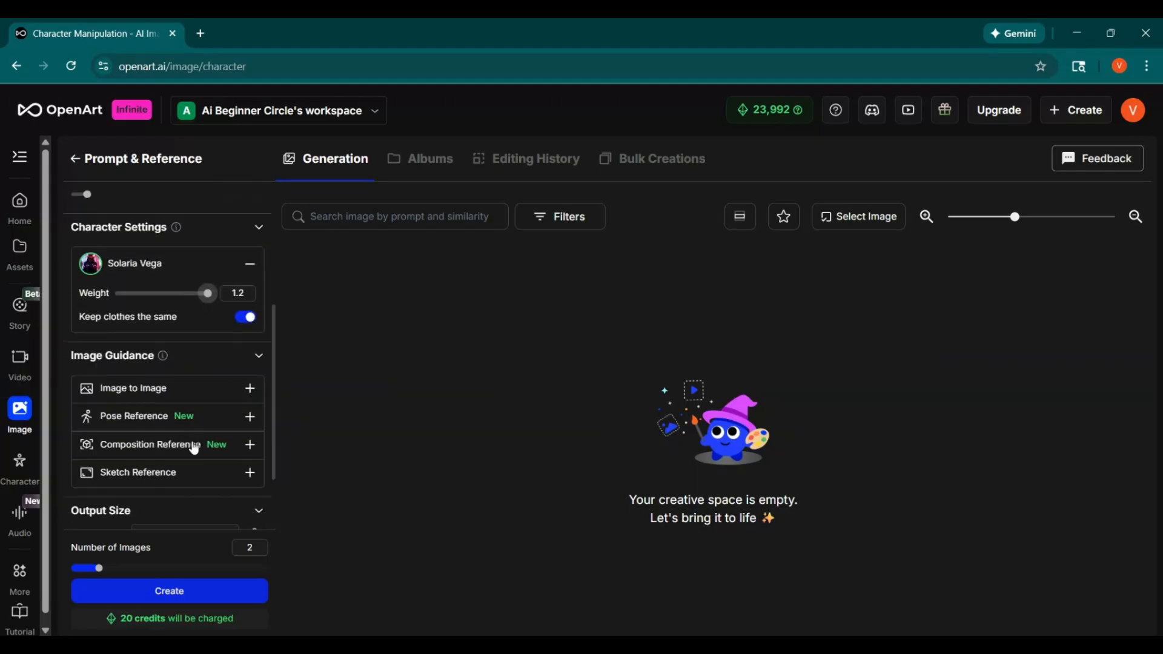
left_click(177, 591)
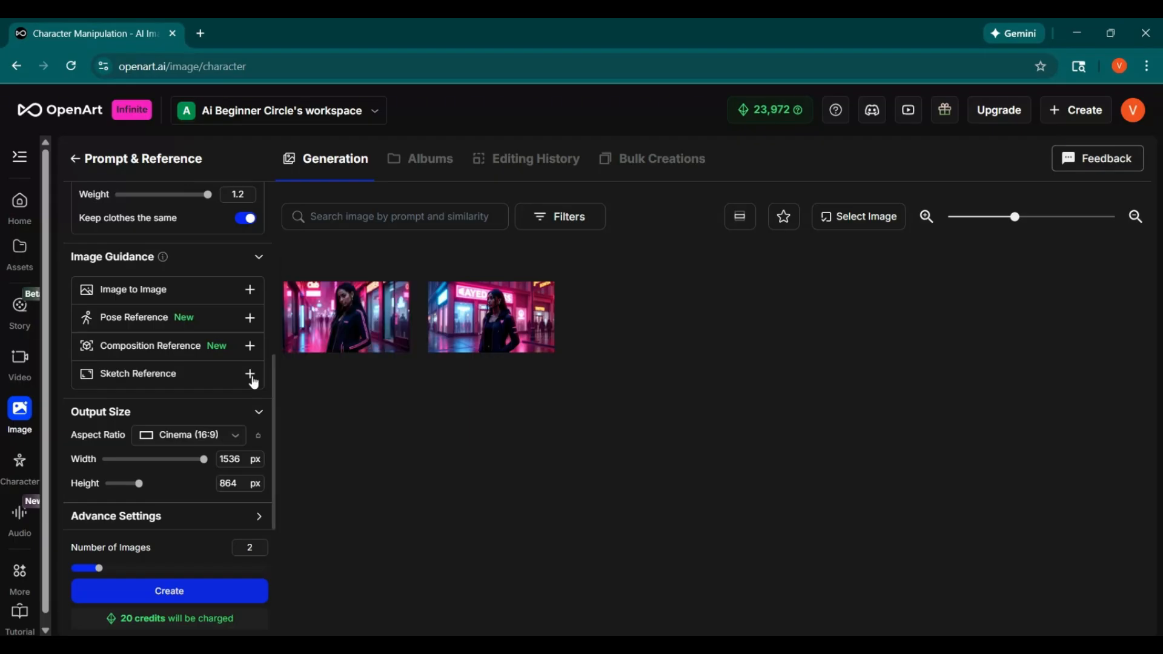
Insert "front facing view" after the character's name in the nightclub prompt and generate the images again
left_click(349, 316)
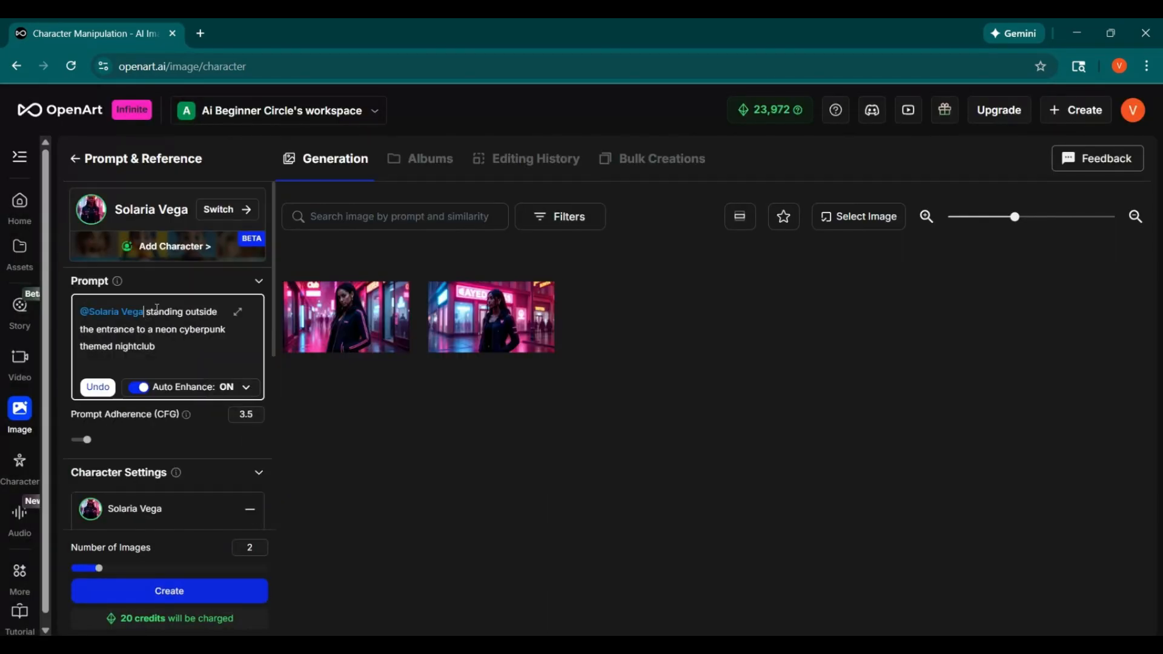
type("front facing view")
left_click(224, 597)
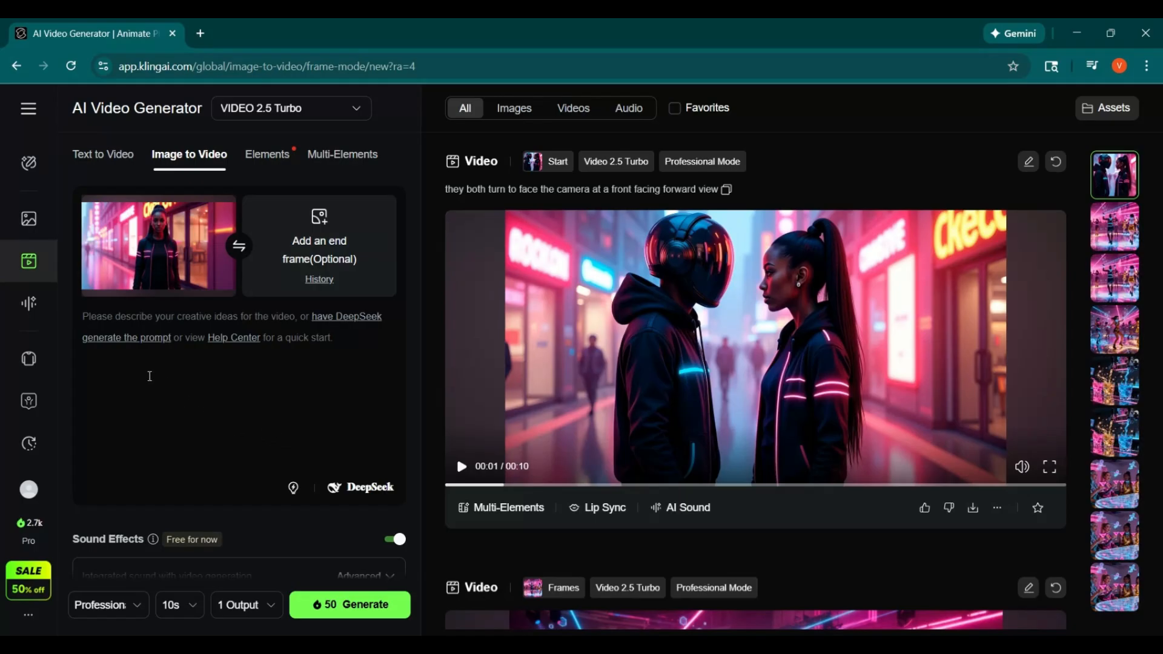
Switch to Kling AI, generate a 10-second video of the woman speaking naturally to the camera with conversational hand gestures, and play it
left_click(150, 376)
type("Her lips move naturally as if she were speaking to the camera. Her head, hands, and mouth should move naturally and fluidly. Keep the animation smooth and realistic while she has conversational hand gestures.")
left_click(350, 605)
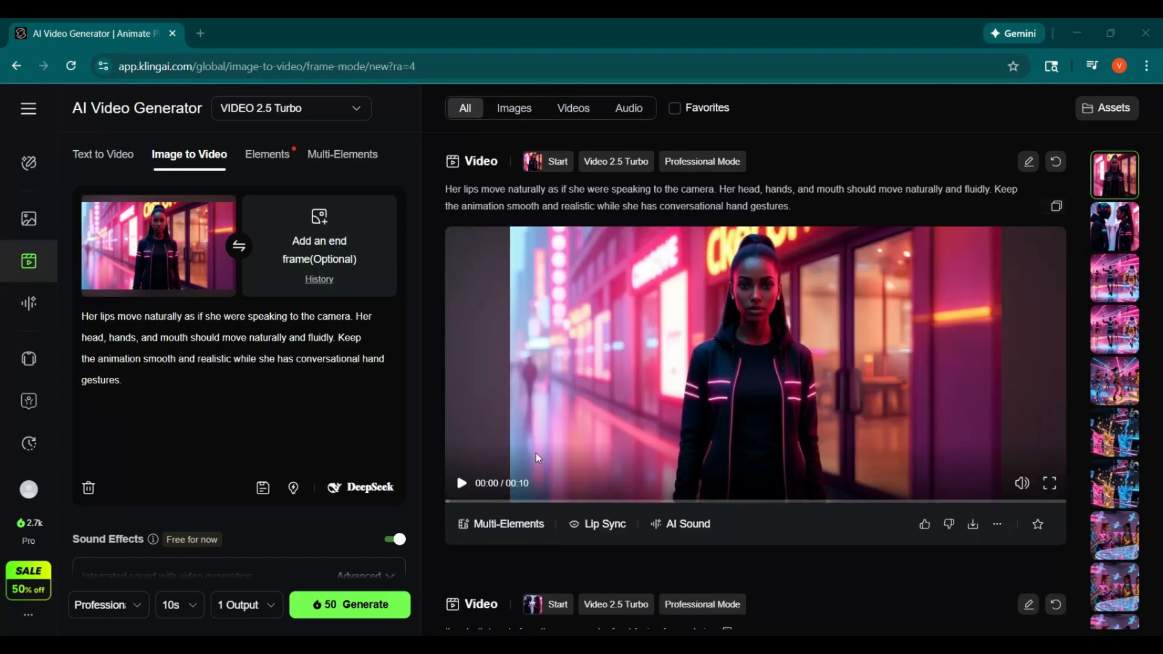
left_click(461, 484)
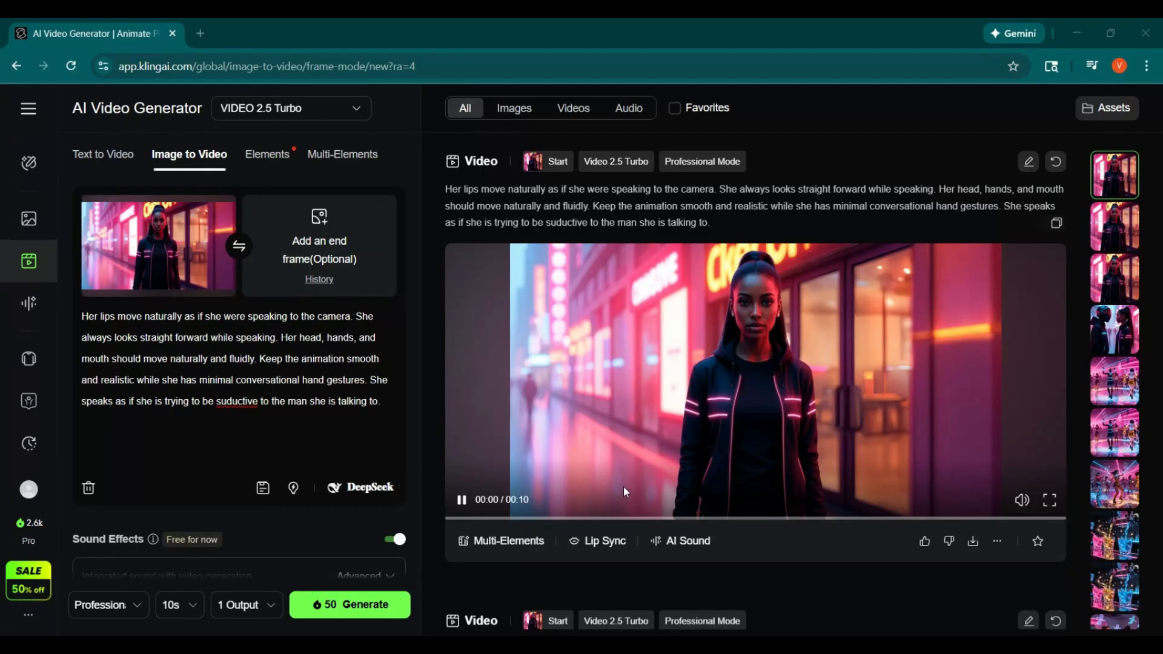
Open lip sync for the newest video of the woman and preview the female voice Siren
left_click(600, 541)
scroll(1055, 417, "up", 2)
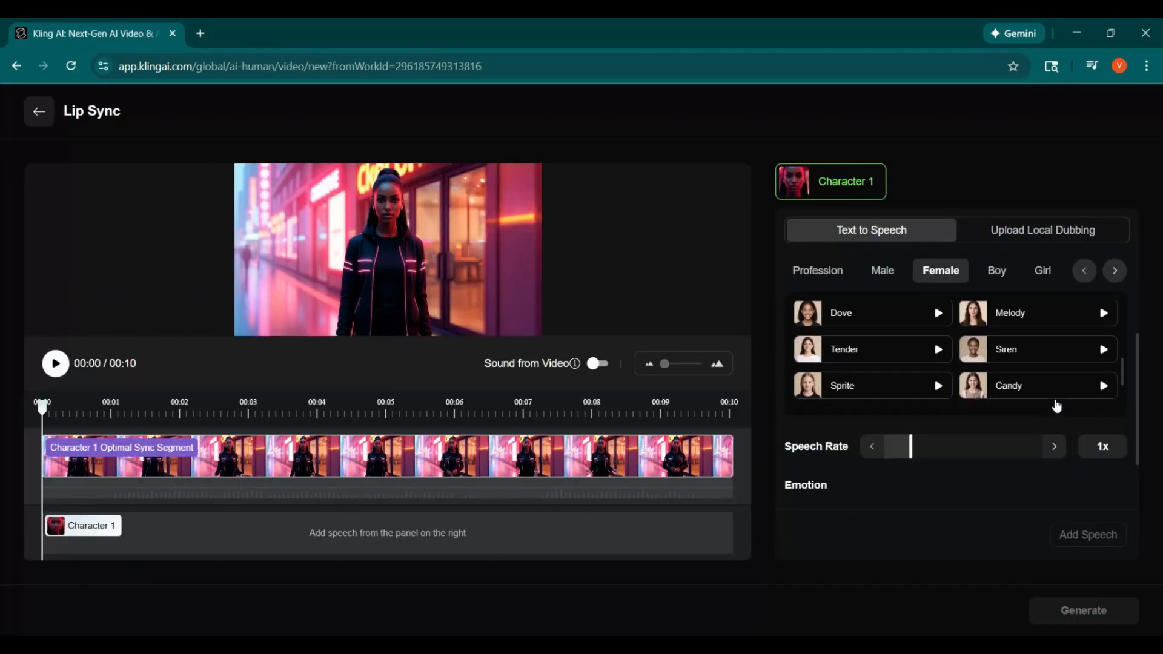
left_click(1103, 362)
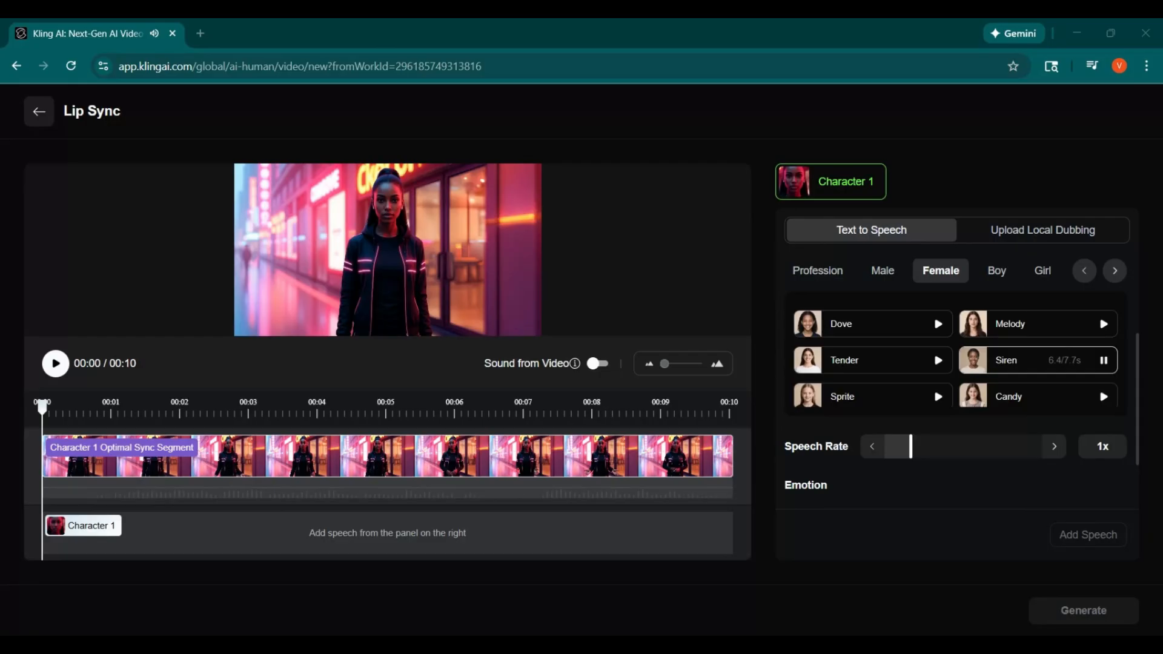
scroll(1020, 406, "down", 4)
scroll(1020, 406, "up", 1)
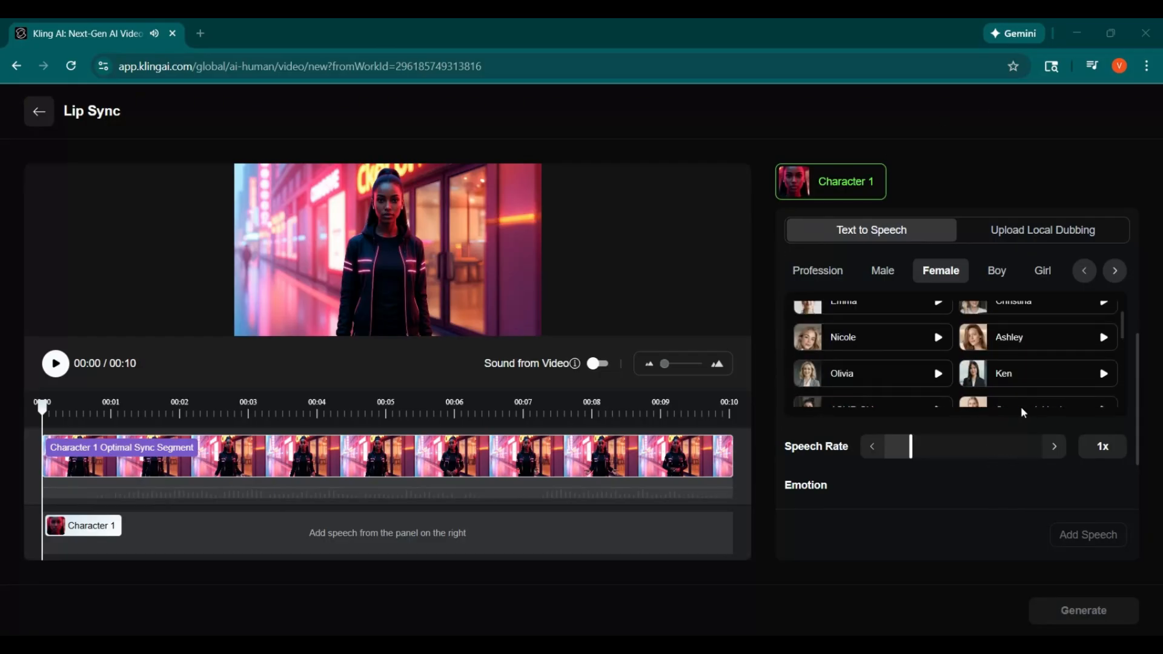
Add speech running from "Maybe it's time to stop traveling alone." to "Want some company?" and generate the lip sync
scroll(1020, 406, "up", 5)
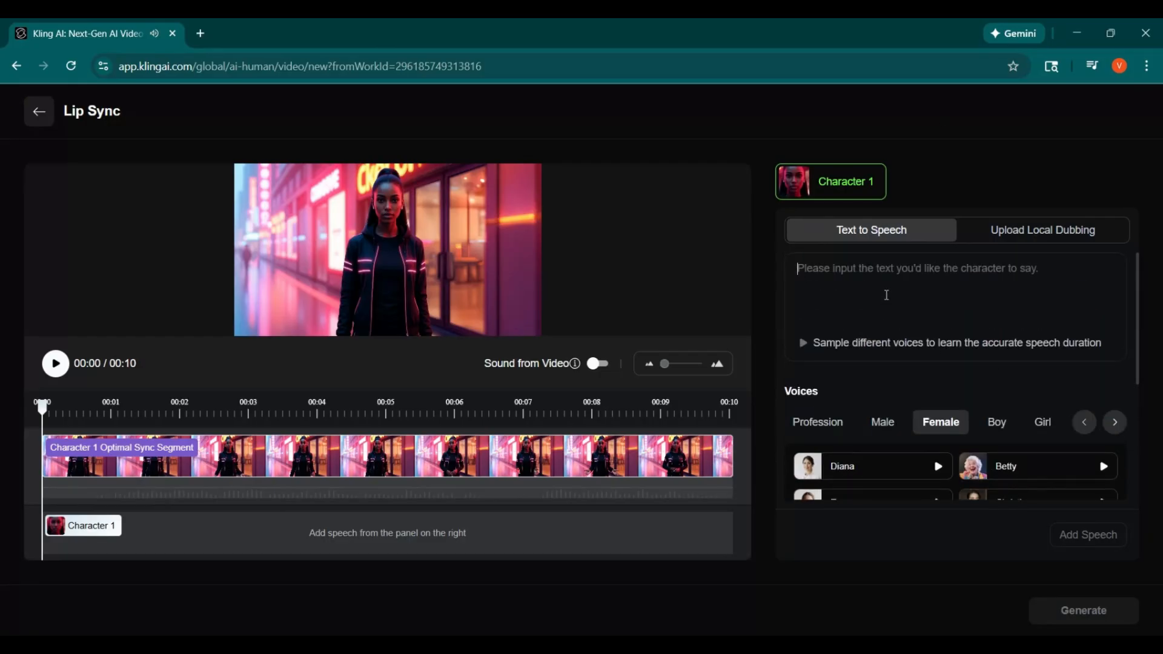
type("\"Maybe it’s time to stop traveling alone. The multiverse feels different when someone walks beside you. What do you say, traveler? Want some company?\"")
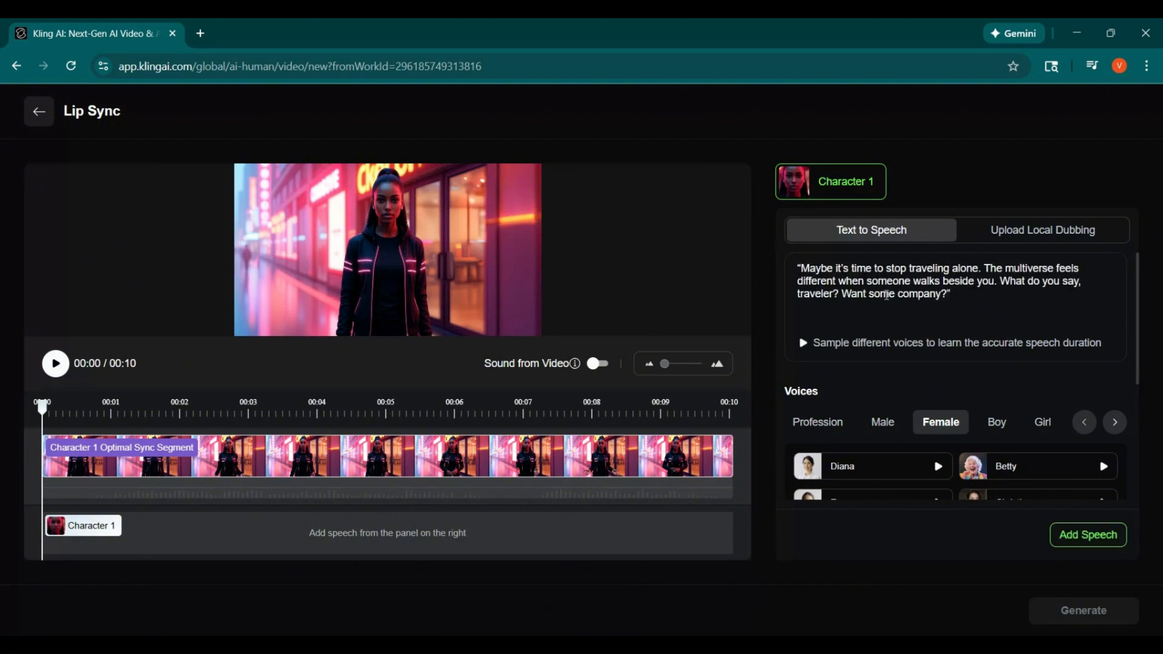
left_click(1113, 538)
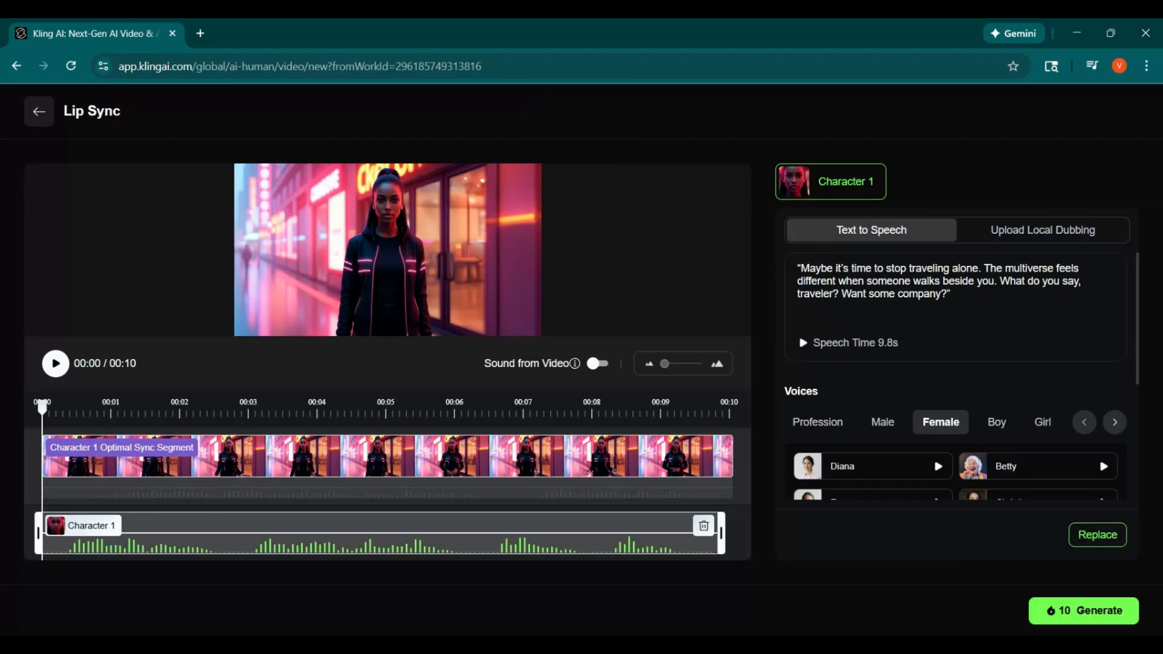
left_click(1068, 613)
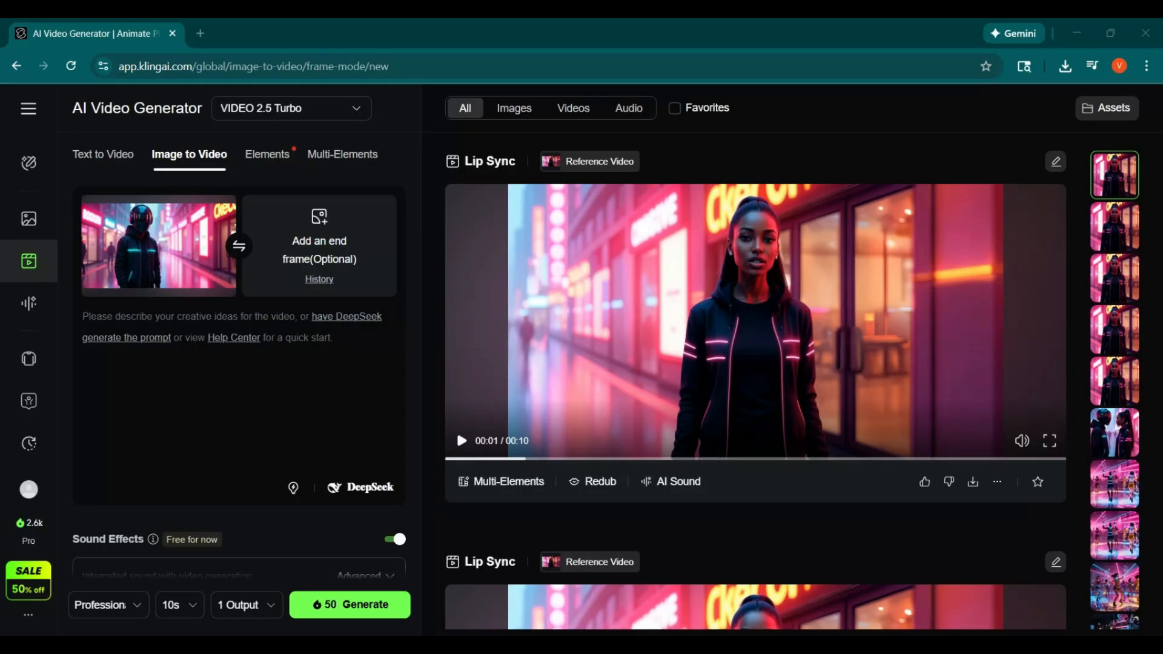
Generate a 10-second video of the helmeted character nodding, turning their head and gesturing while speaking in neon cyberpunk lighting, and play it
left_click(148, 325)
type("the character nods slightly while turning their head, subtle kinetic movement, expressive body language, neon reflections shifting across the helmet")
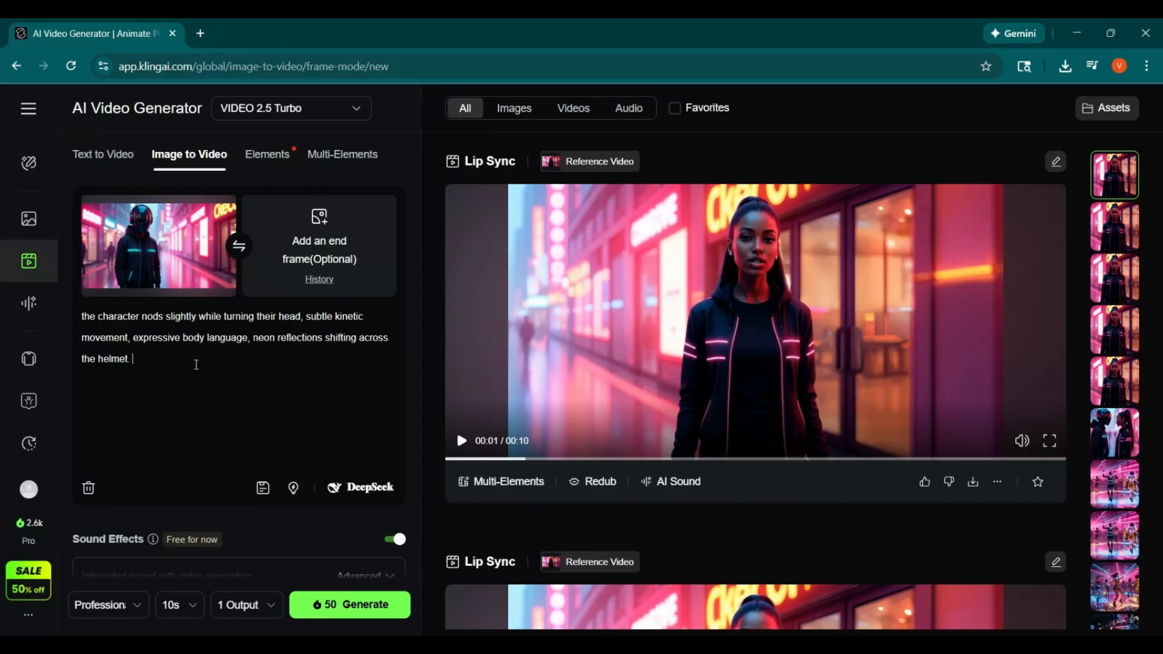
type("the character lifts a hand to gesture while speaking, subtle breathing and movement, neon cyberpunk lighting")
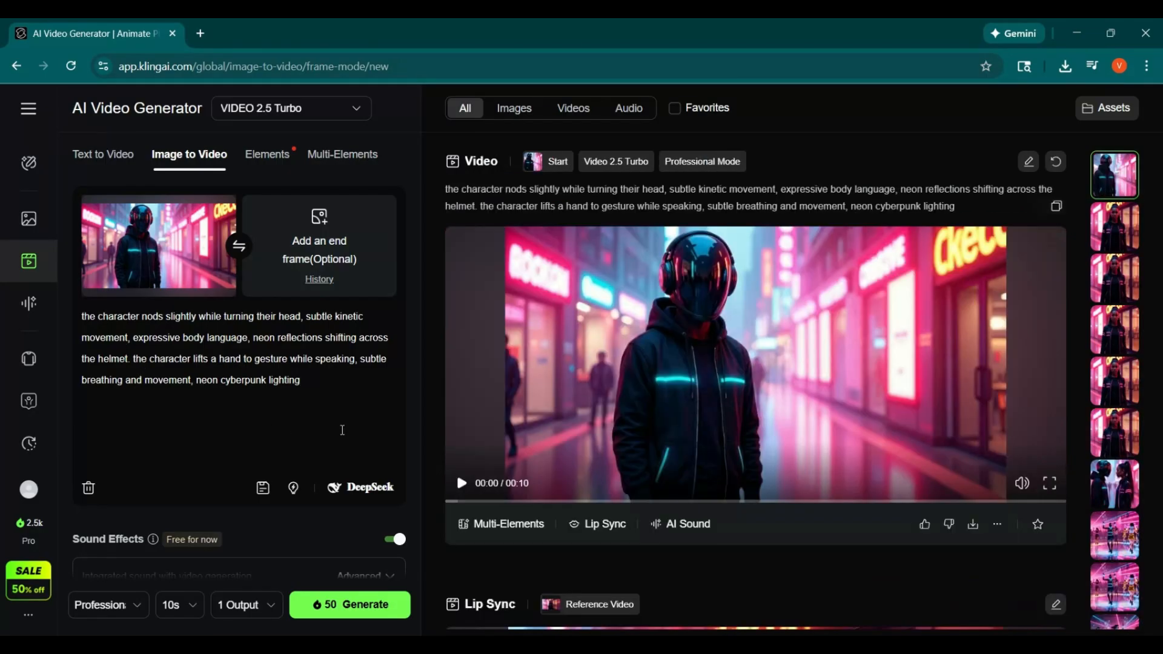
left_click(460, 483)
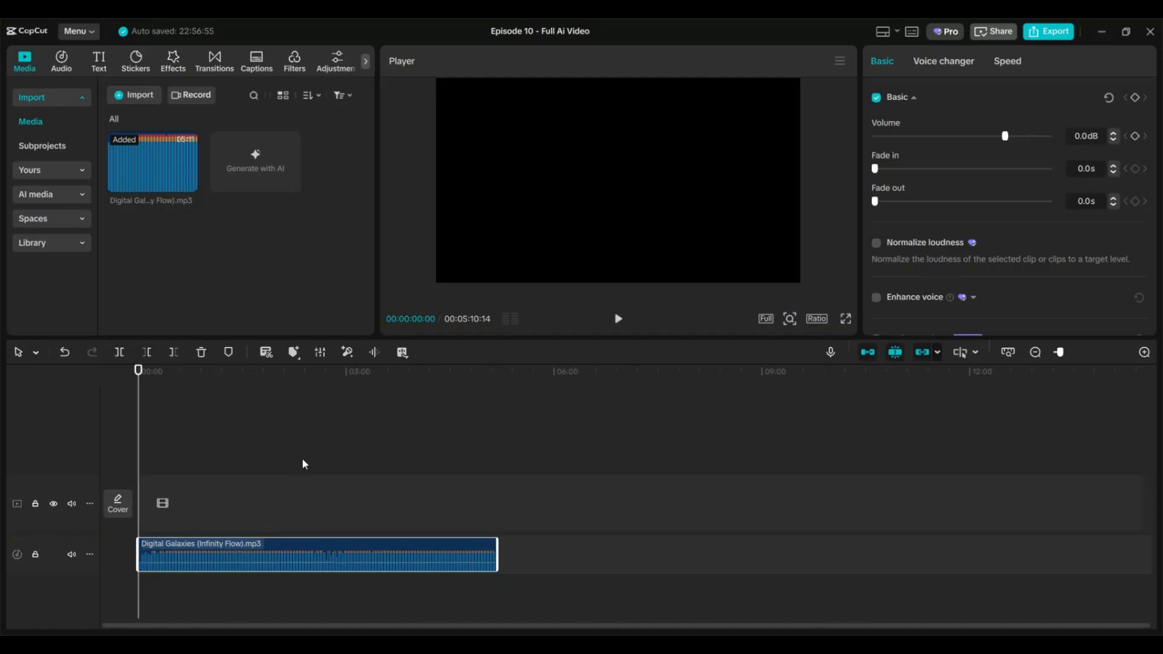
Switch to CapCut and automatically mark the beats of the Digital Galaxies (Infinity Flow).mp3 track with Beats 1
left_click(294, 353)
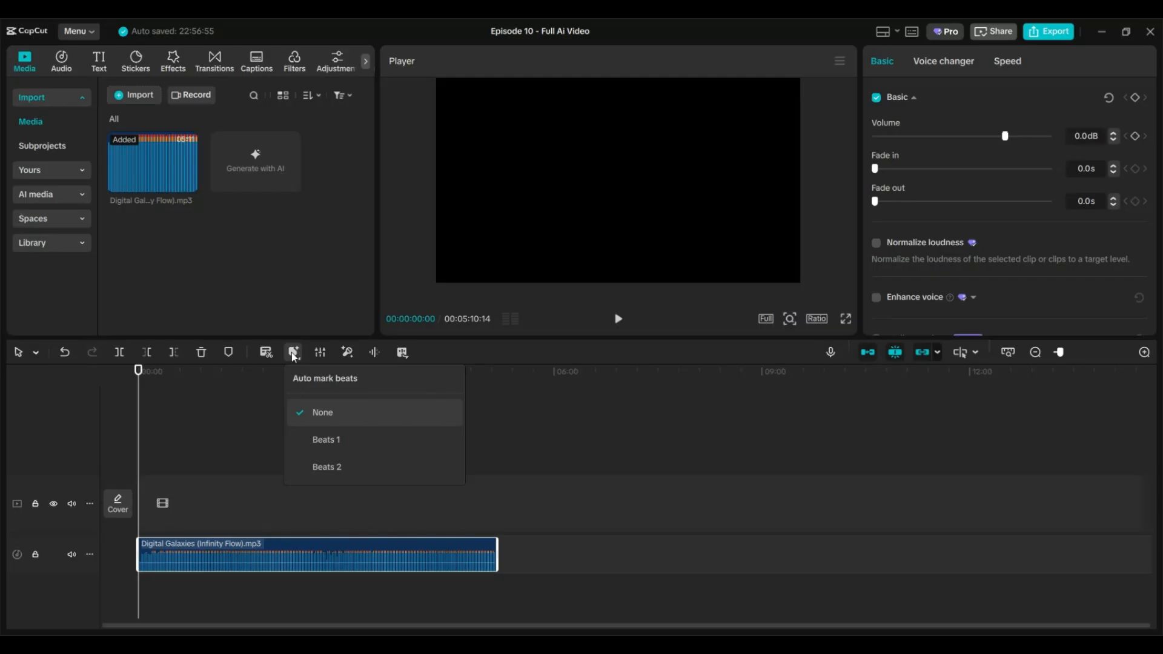
left_click(332, 452)
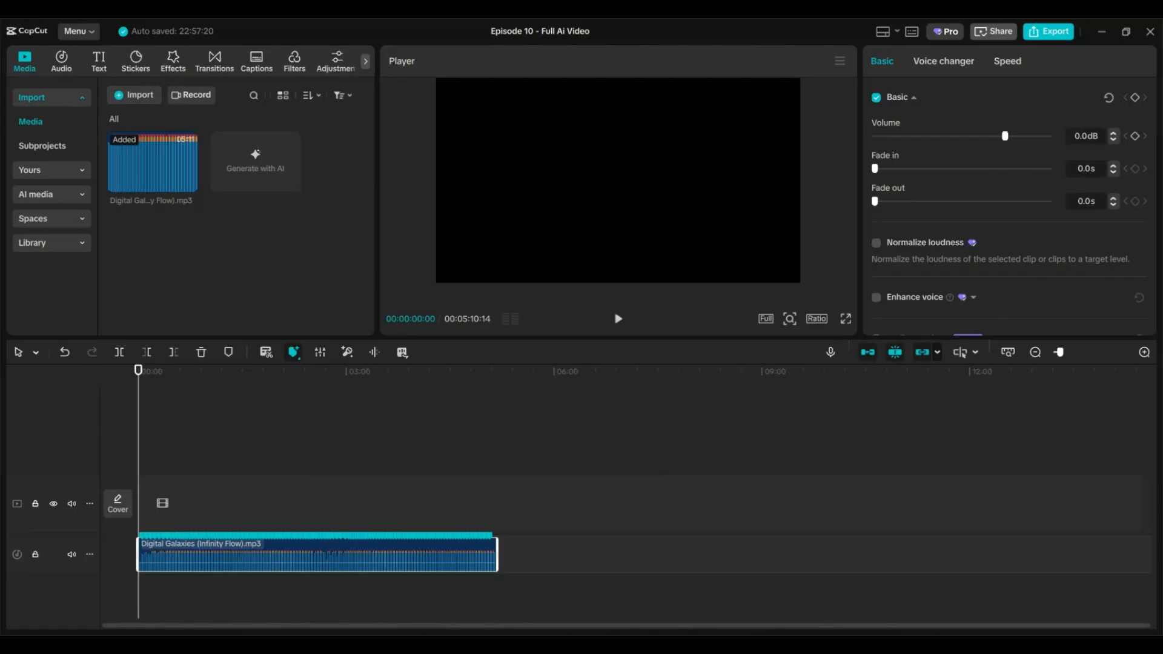
key("ctrl+equal")
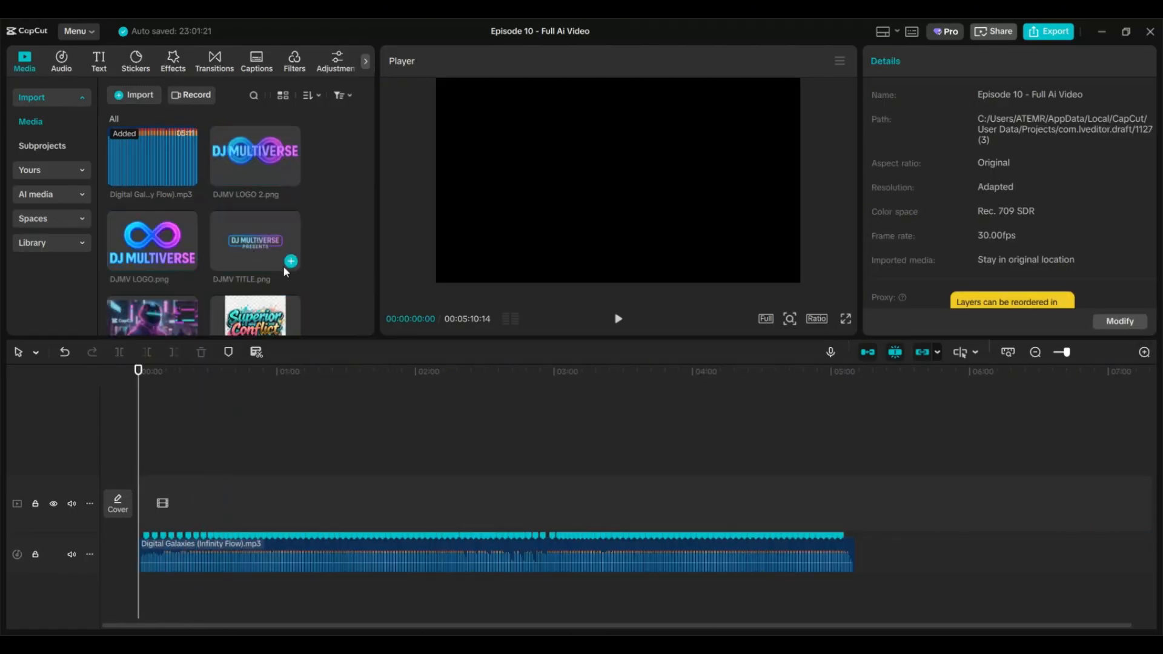
Add DJMV TITLE.png over the full song length, scale it to 37% and place it in the frame's lower-left corner
left_click_drag(287, 272, 855, 448)
left_click_drag(712, 202, 543, 234)
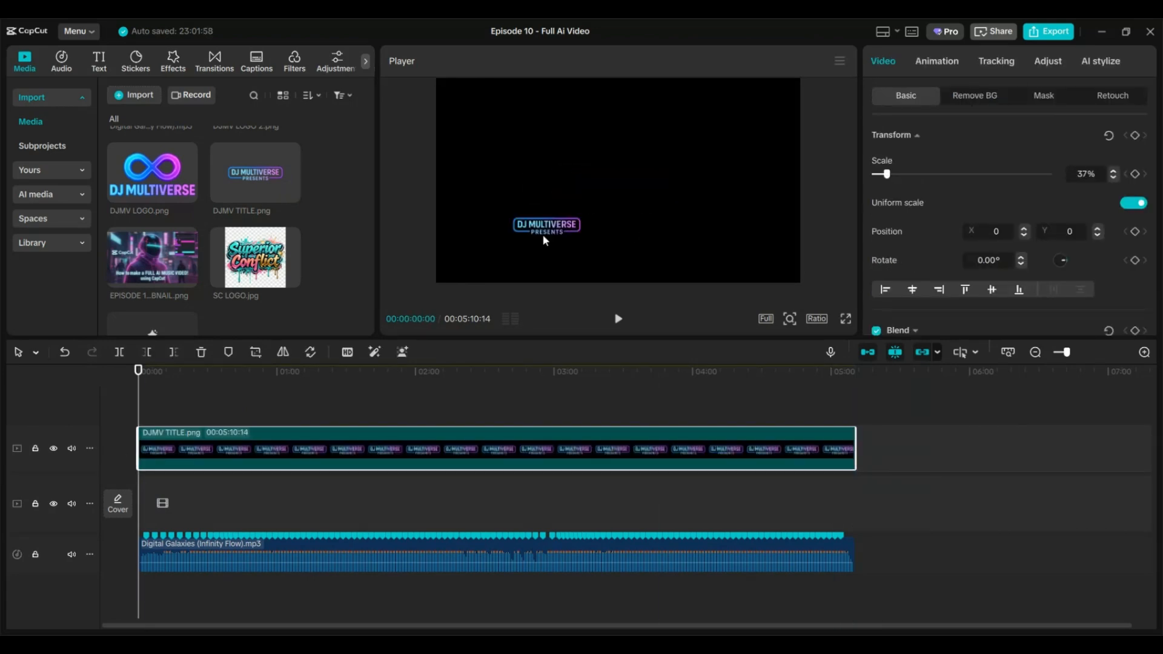
left_click_drag(618, 182, 519, 231)
Add SC LOGO.jpg on a track above the title, lasting 00:05:08:12, and remove its background with Auto removal
left_click_drag(255, 257, 174, 398)
left_click_drag(174, 398, 157, 446)
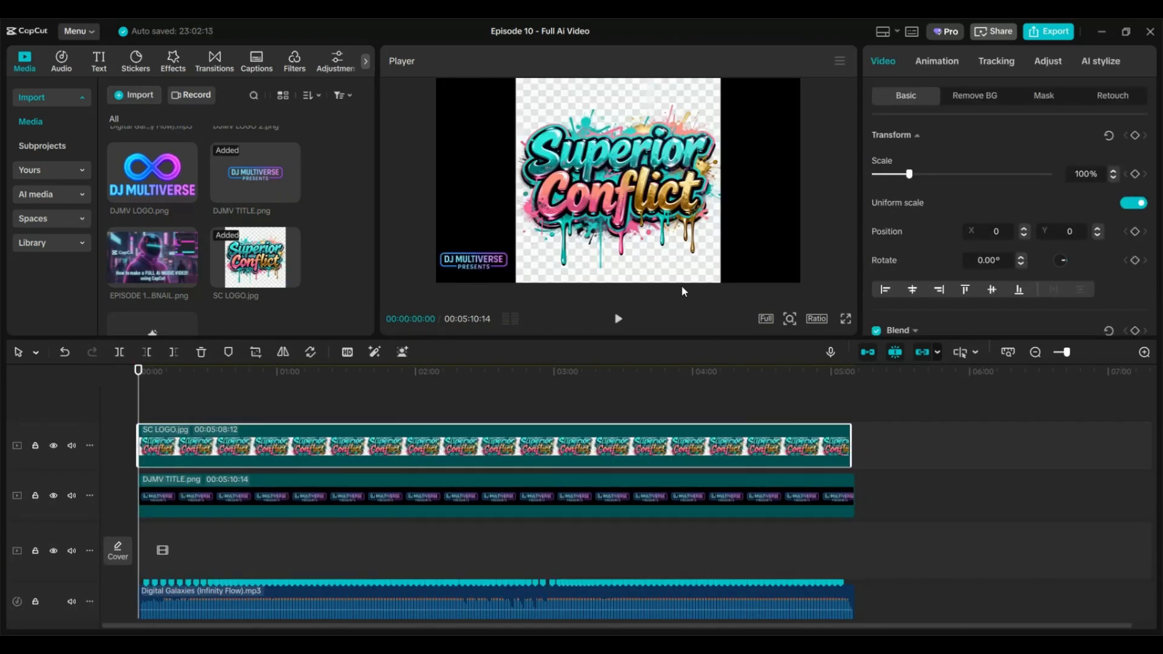
left_click(975, 96)
left_click(877, 135)
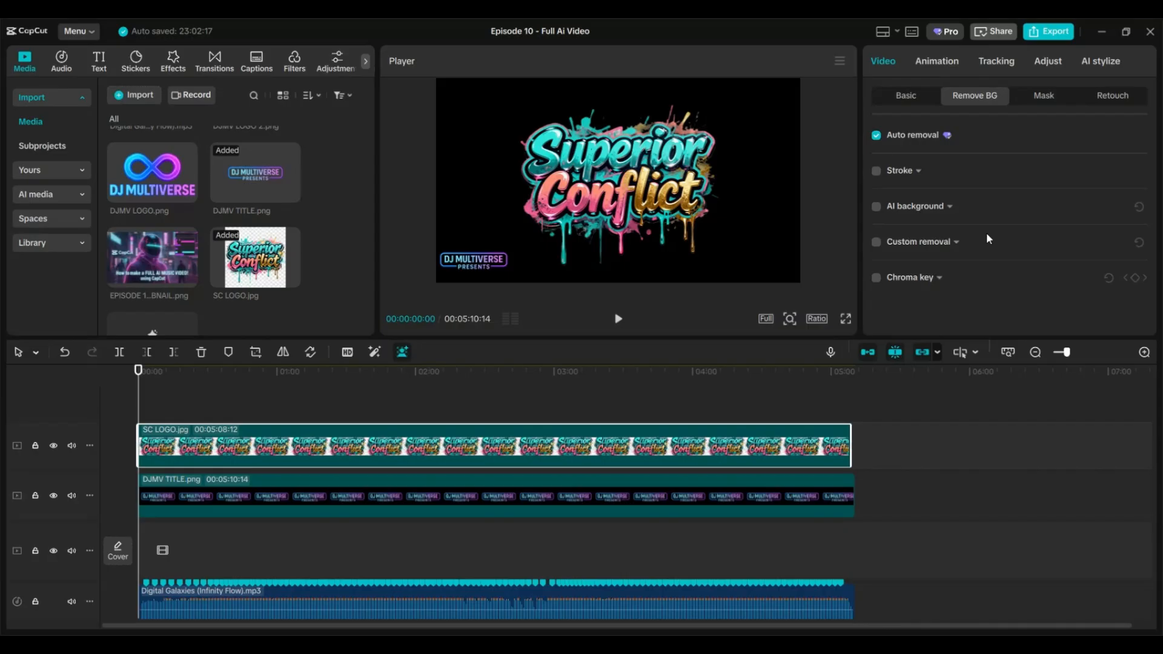
Shrink the Superior Conflict logo into the frame's lower-right corner and extend its clip to 00:05:10:14
left_click_drag(721, 283, 655, 217)
left_click_drag(620, 182, 739, 249)
left_click_drag(774, 212, 770, 261)
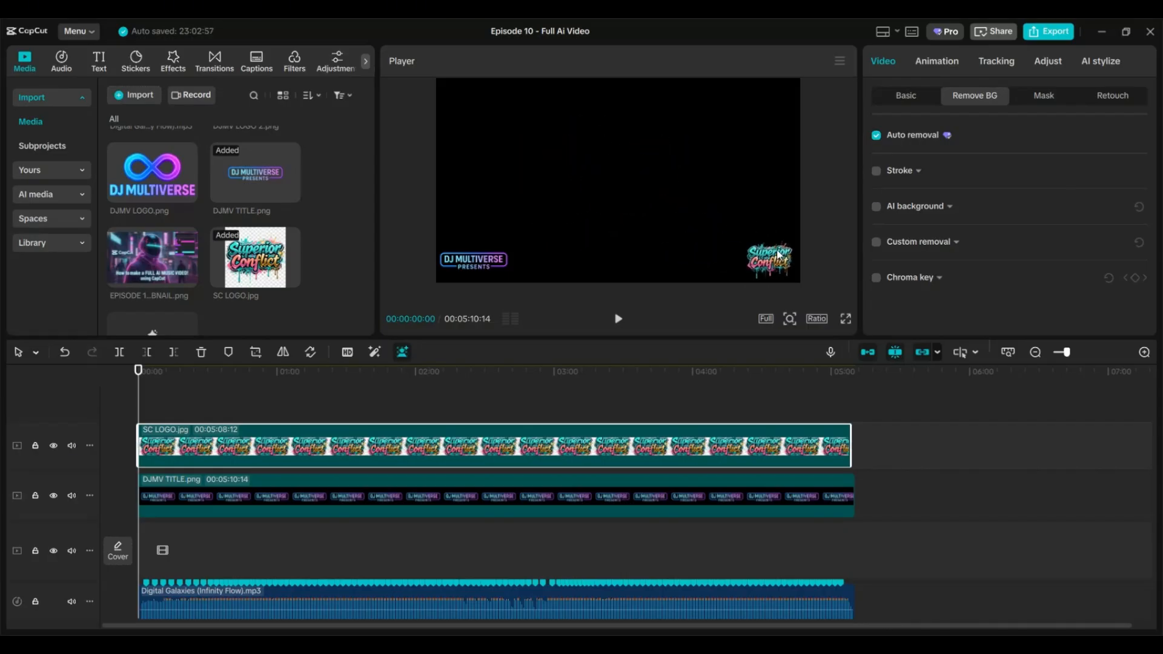
left_click(834, 180)
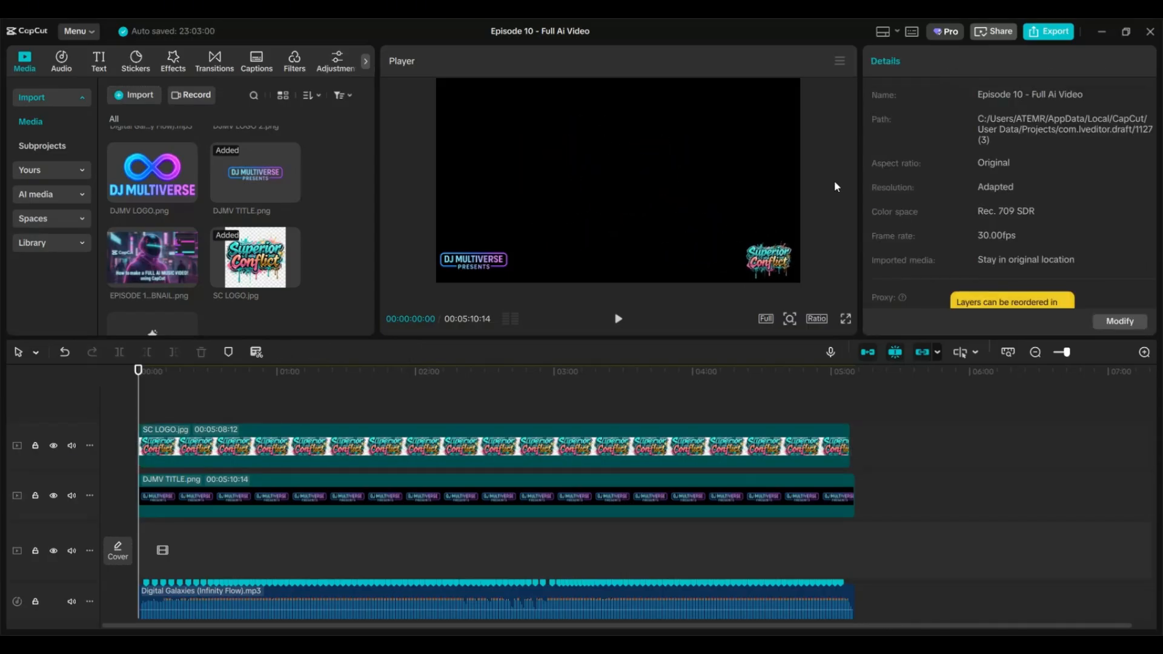
left_click_drag(849, 446, 854, 445)
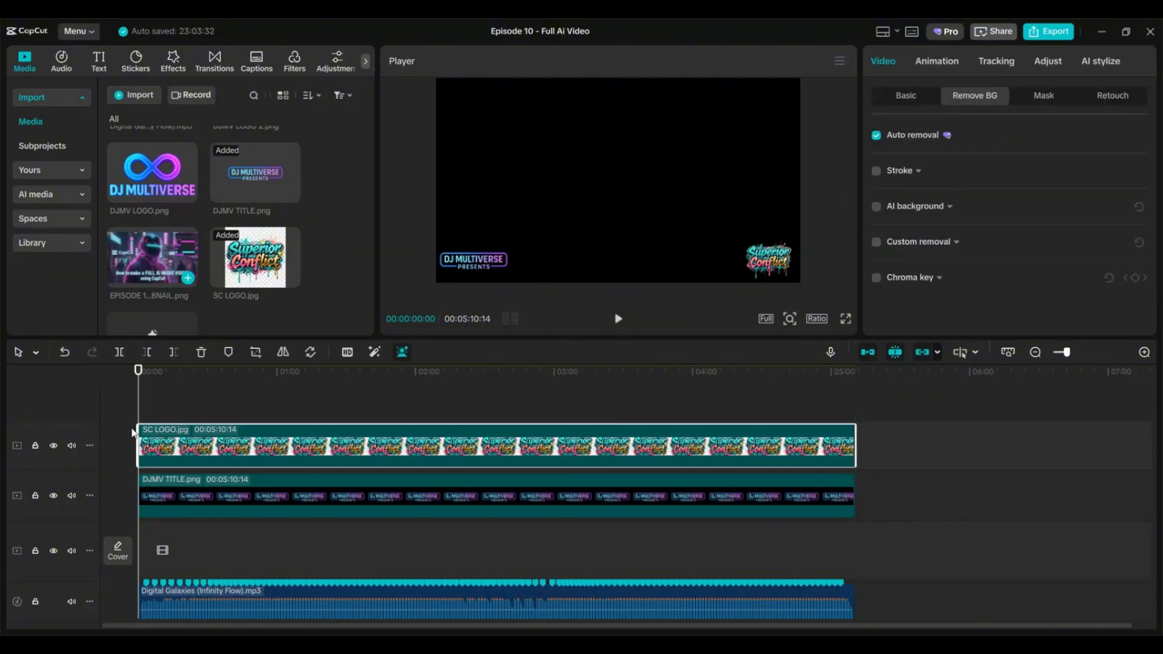
Add the episode thumbnail image to the main track and extend it to the end of the song
left_click_drag(184, 277, 145, 549)
left_click(791, 449)
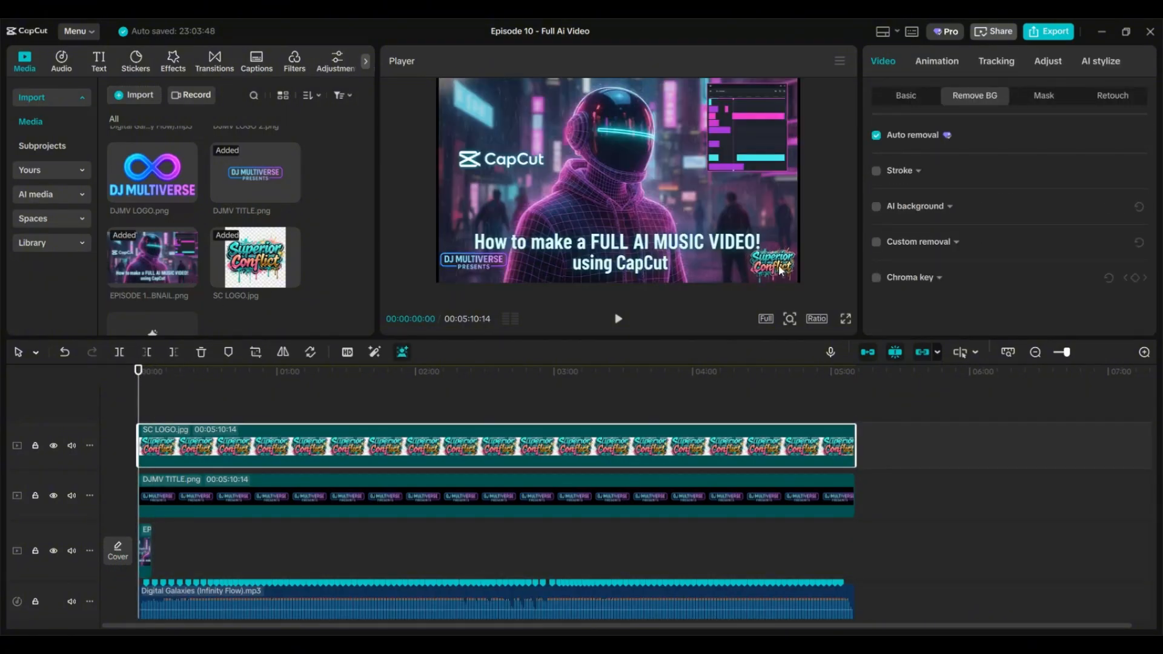
left_click(835, 243)
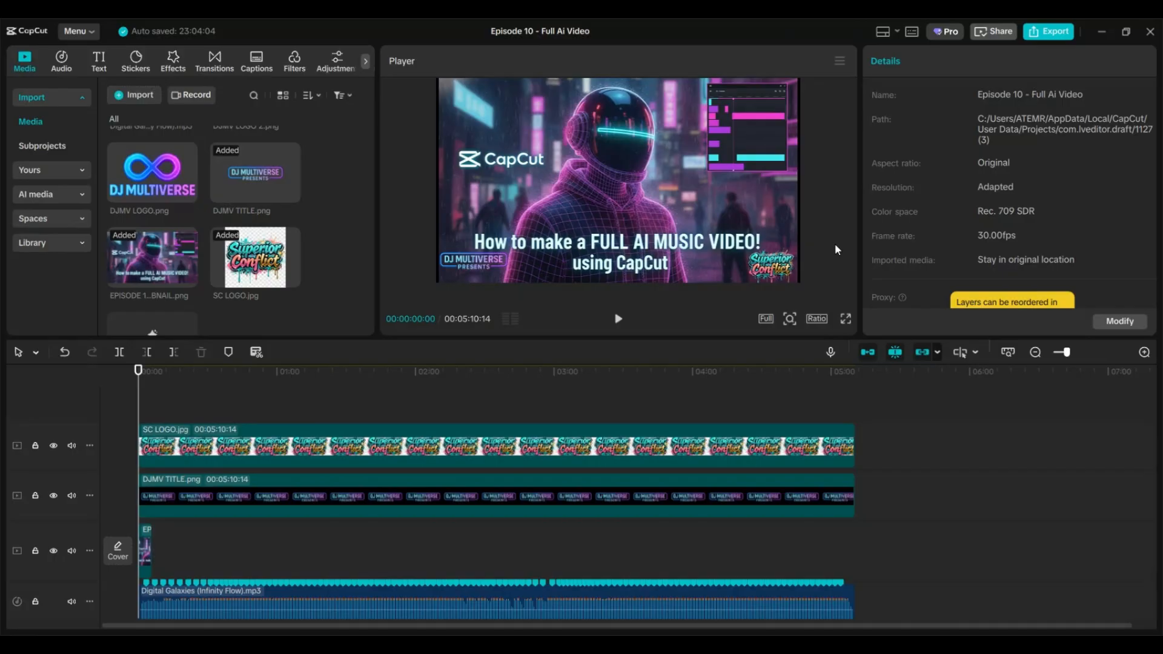
left_click_drag(150, 548, 855, 548)
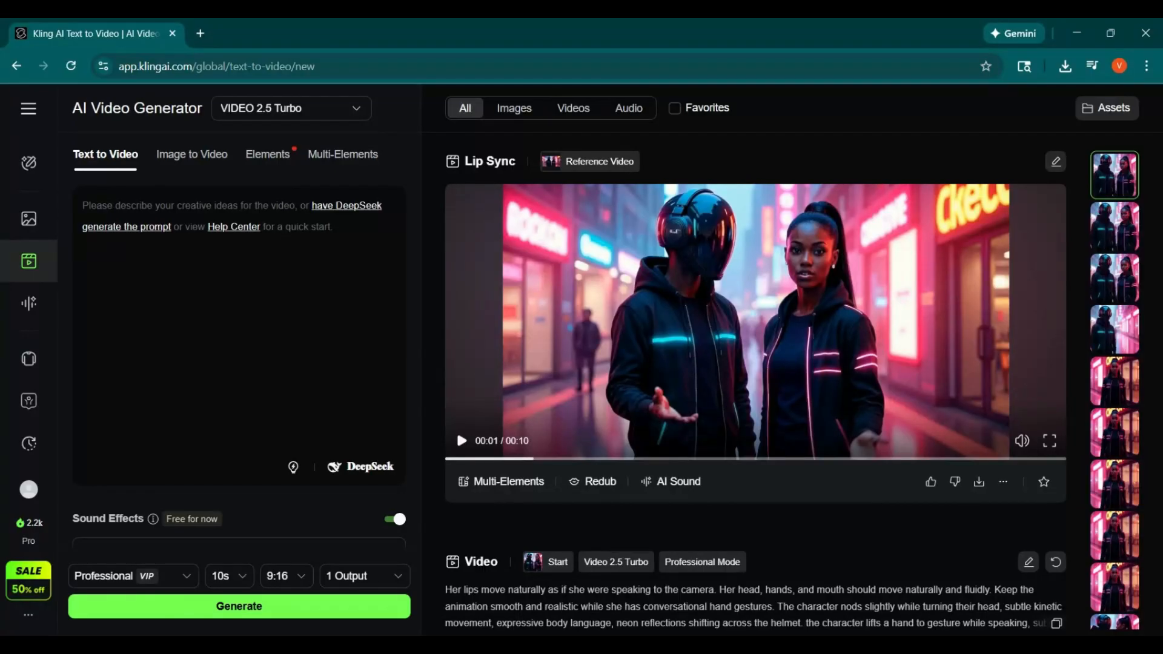
Switch to Kling AI and generate a 10-second 16:9 text-to-video clip of "ultra realistic space with shooting stars and galaxies"
type("ultra realistic space with shooting stars and galaxies")
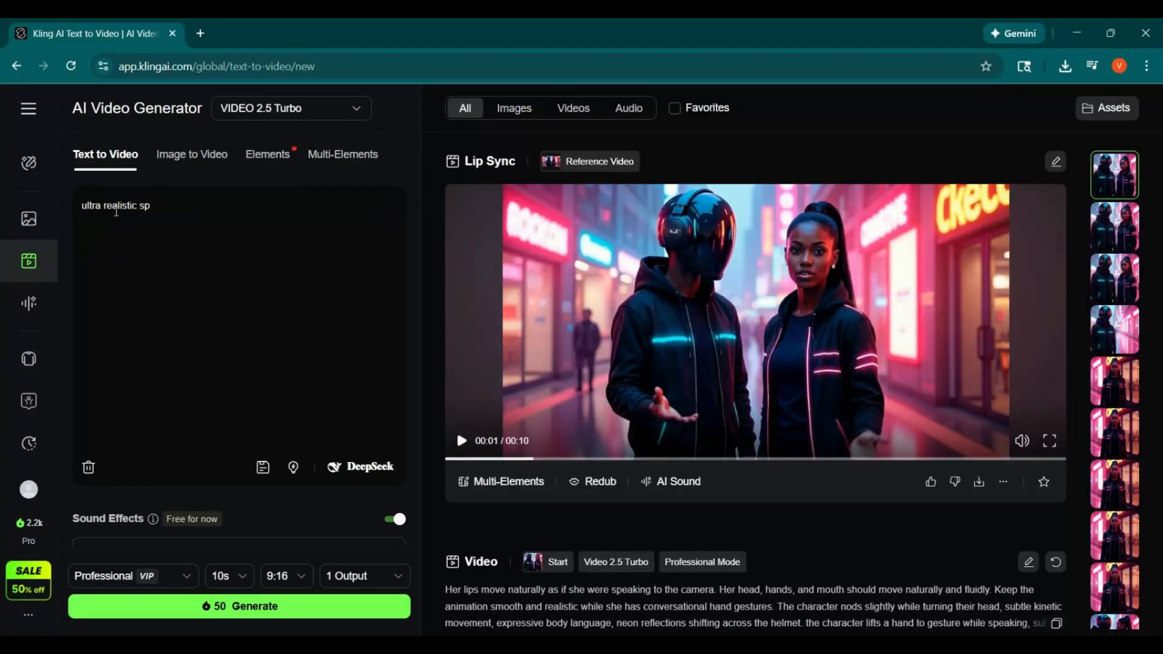
left_click(241, 606)
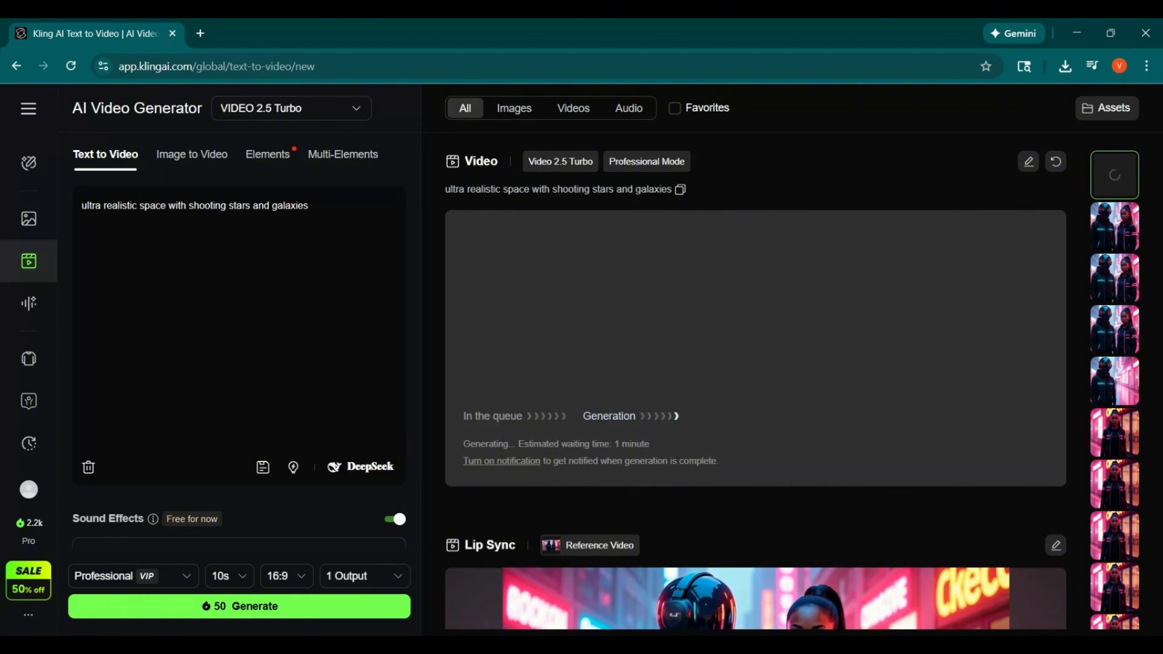
Change the space prompt's ending to "with moon and earth" and download the infinity-tunnel clip as an MP4 with audio
left_click_drag(172, 205, 309, 205)
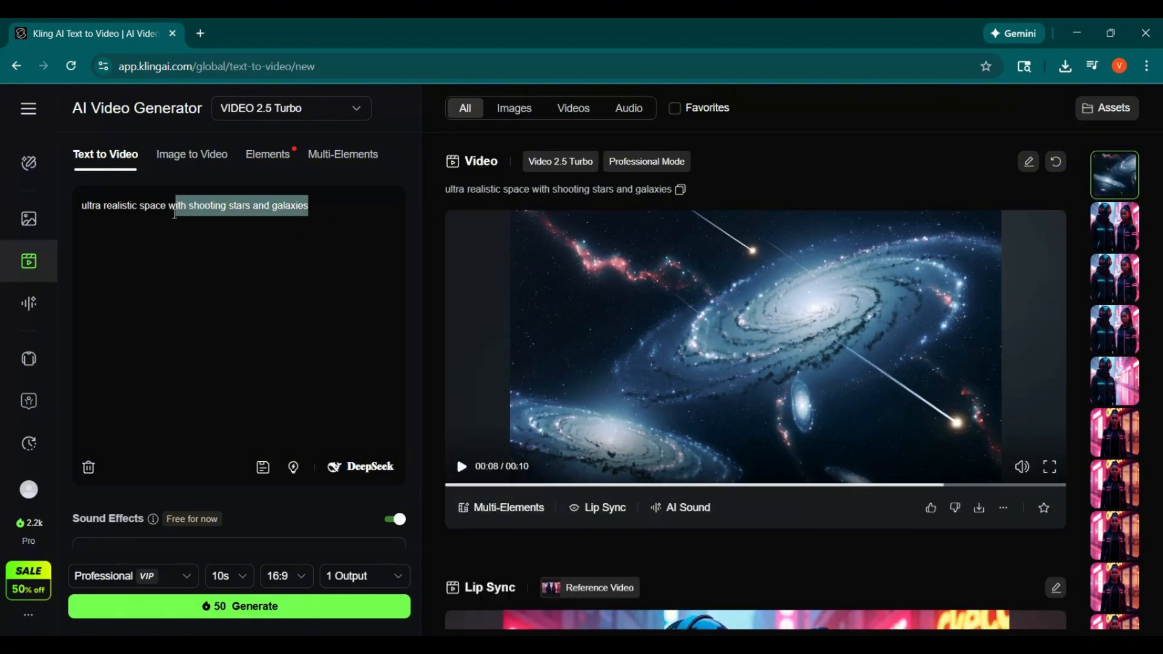
type("with moon and earth")
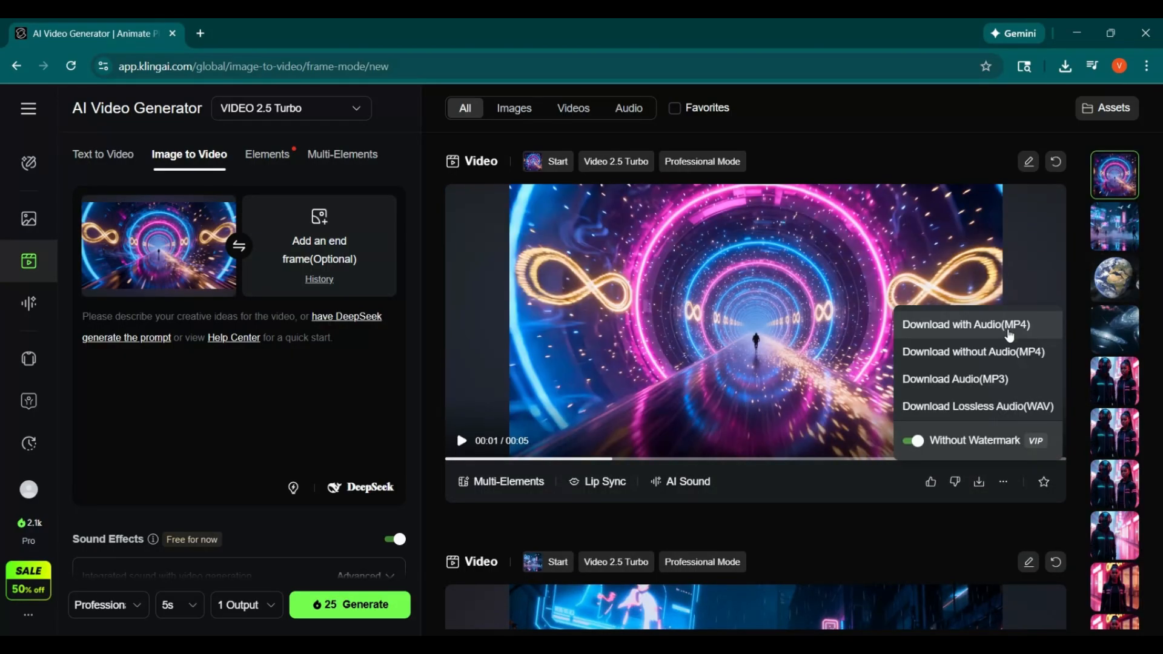
left_click(1000, 327)
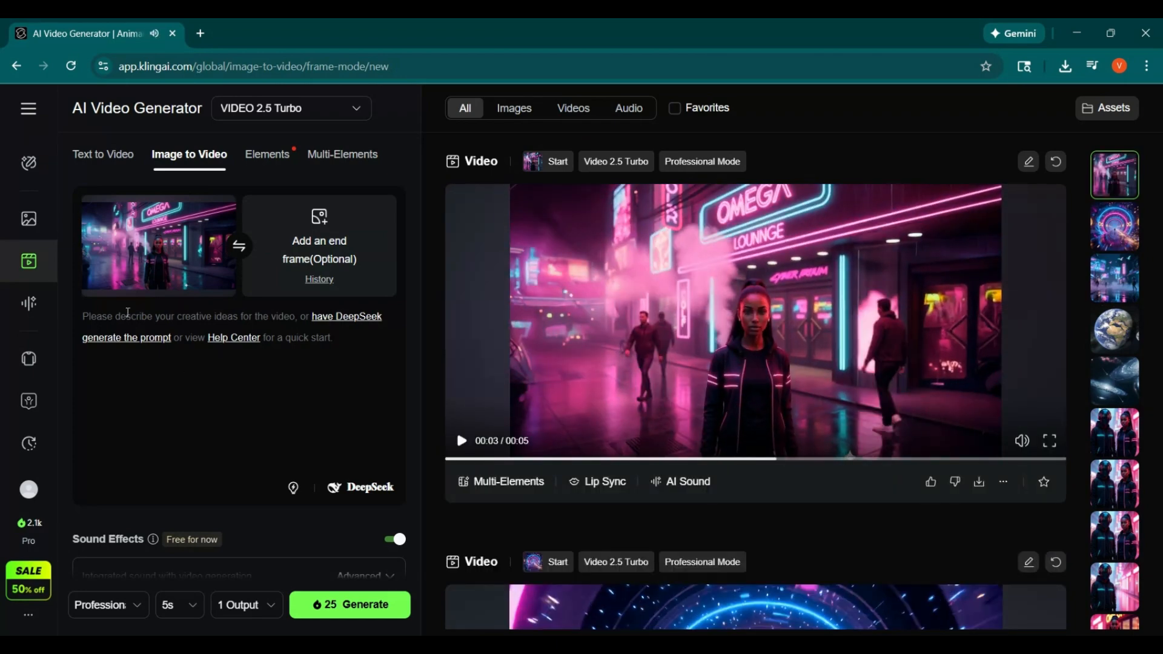
Generate a 5-second clip from the Omega Lounnge street image with the prompt "SHE TURNS AROUND AND WALKS TOWARDS THE LOUNNGE DOOR"
type("SHE TURNS AROUND AND WALKS TOWARDS THE LOUNNGE DOOR")
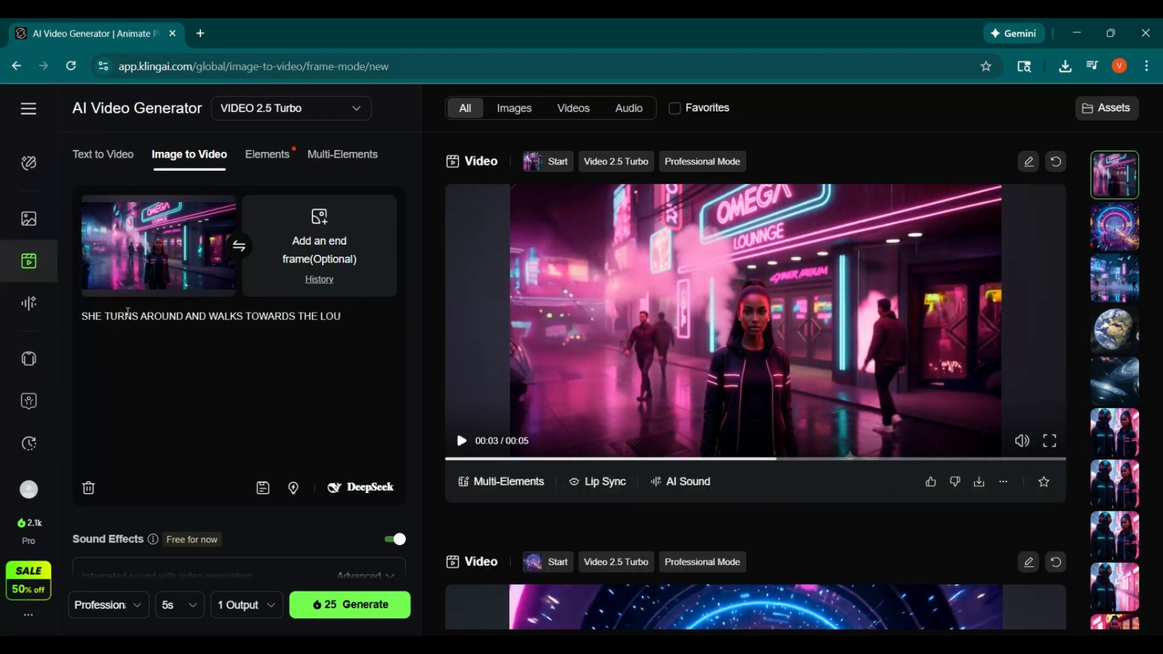
left_click(374, 606)
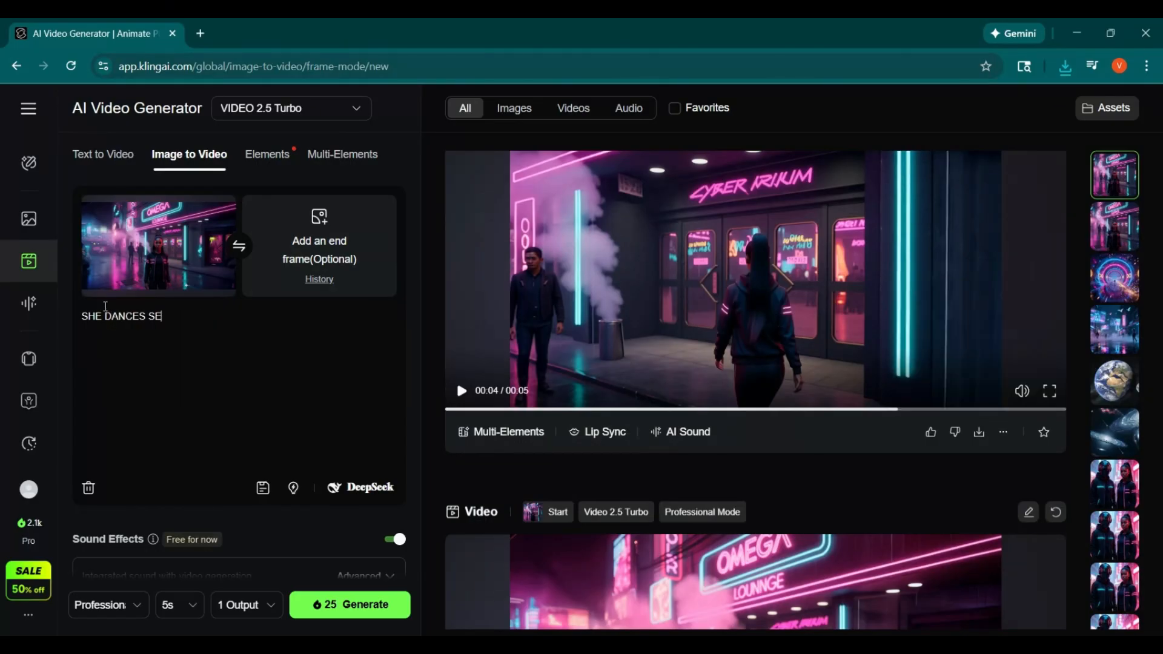
Generate another clip from the street image prompted "SHE DANCES SEDUCTIVELY TO THE POP SONG" and download it as an MP4 without audio
type("DUCTIVELY TO THE POP SONG")
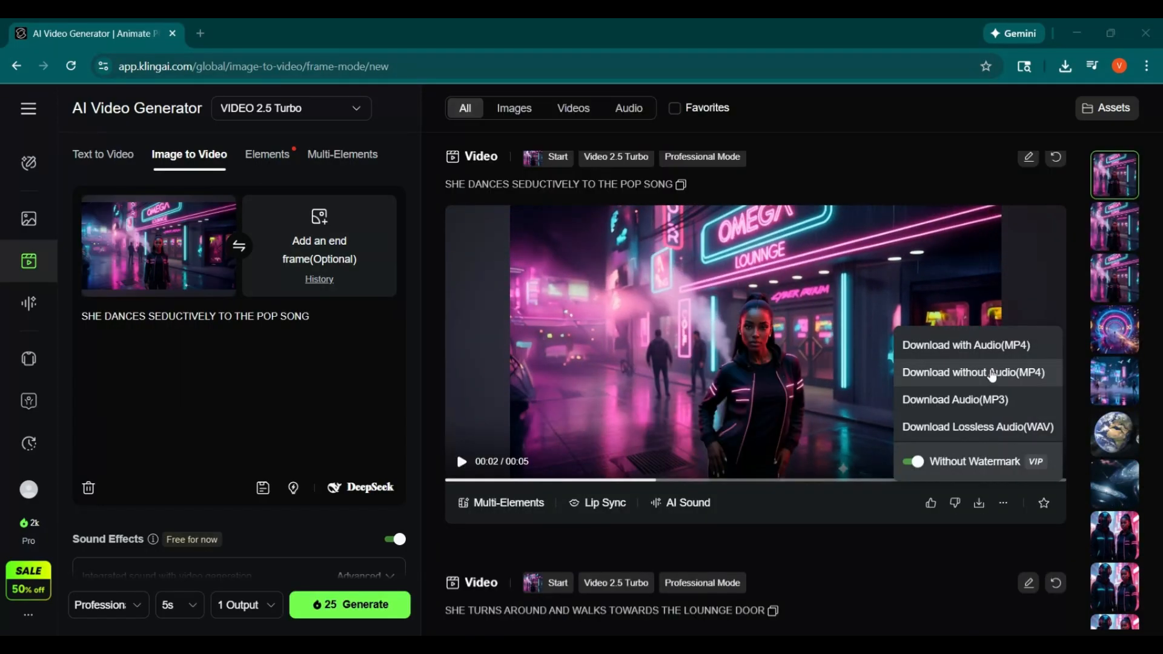
left_click(994, 372)
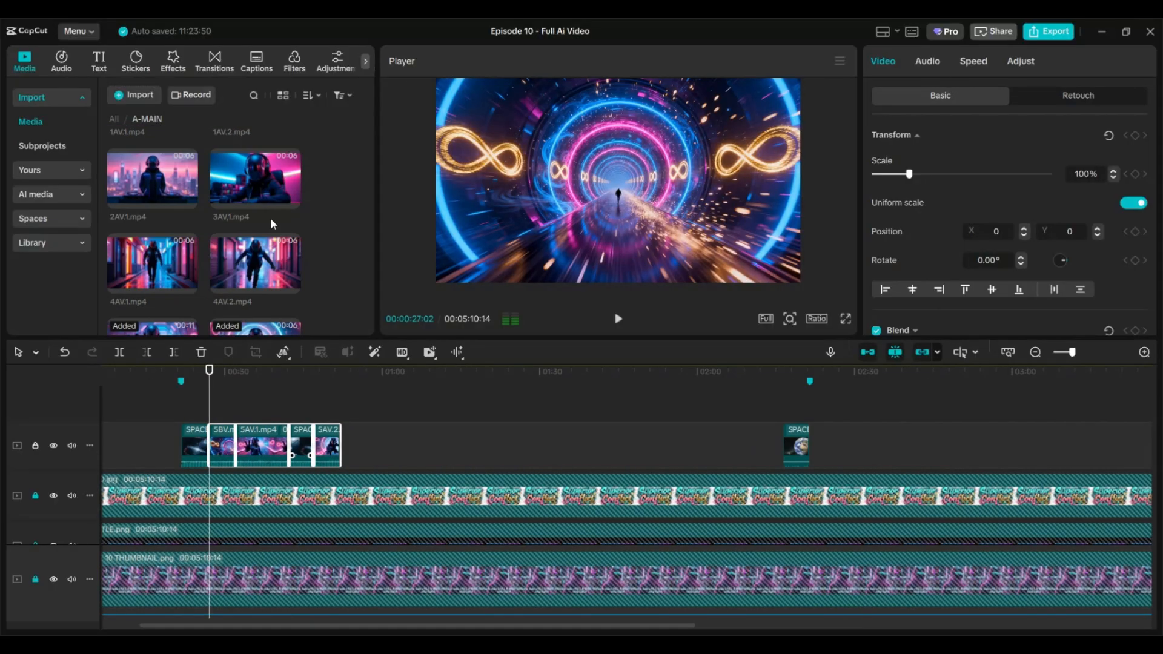
Switch to CapCut and place A-MAIN and B-ROLL clips end to end on the video track, from 4BV.mp4 through 1BV.2.mp4
left_click_drag(152, 179, 382, 435)
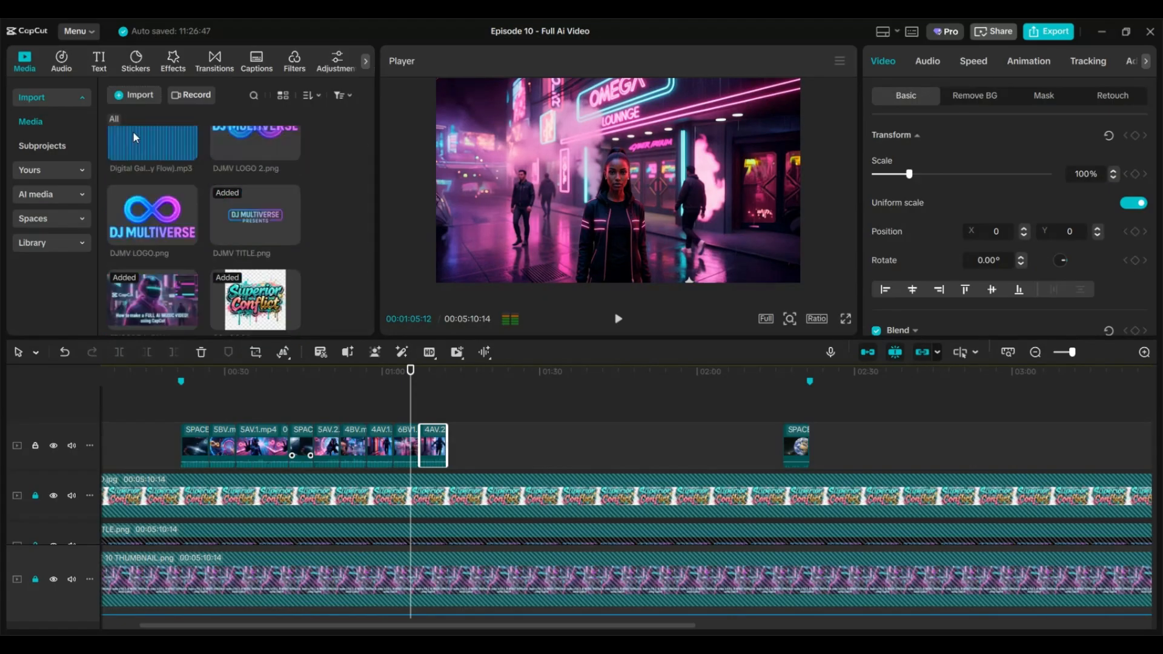
scroll(321, 230, "down", 2)
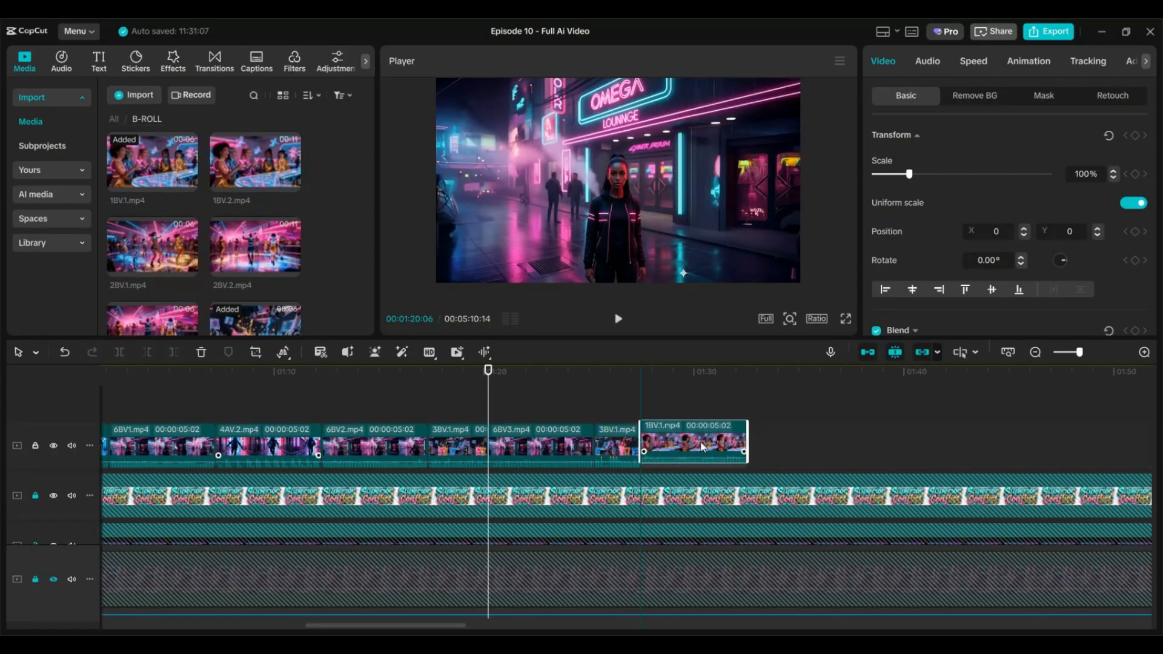
left_click(113, 118)
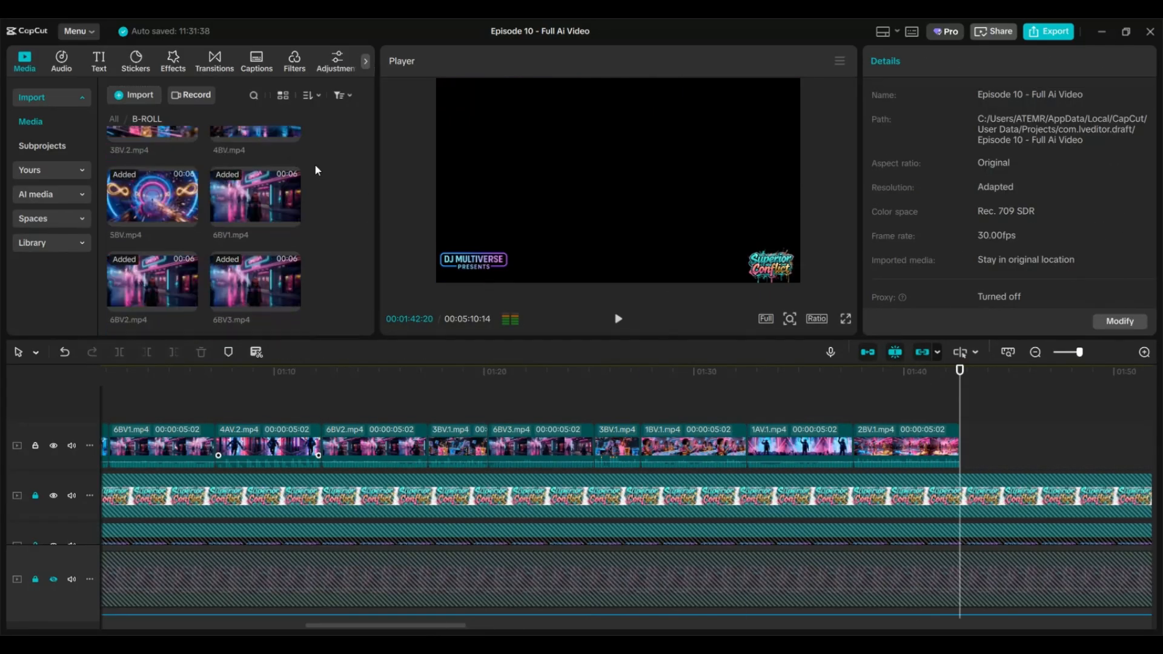
scroll(314, 168, "up", 2)
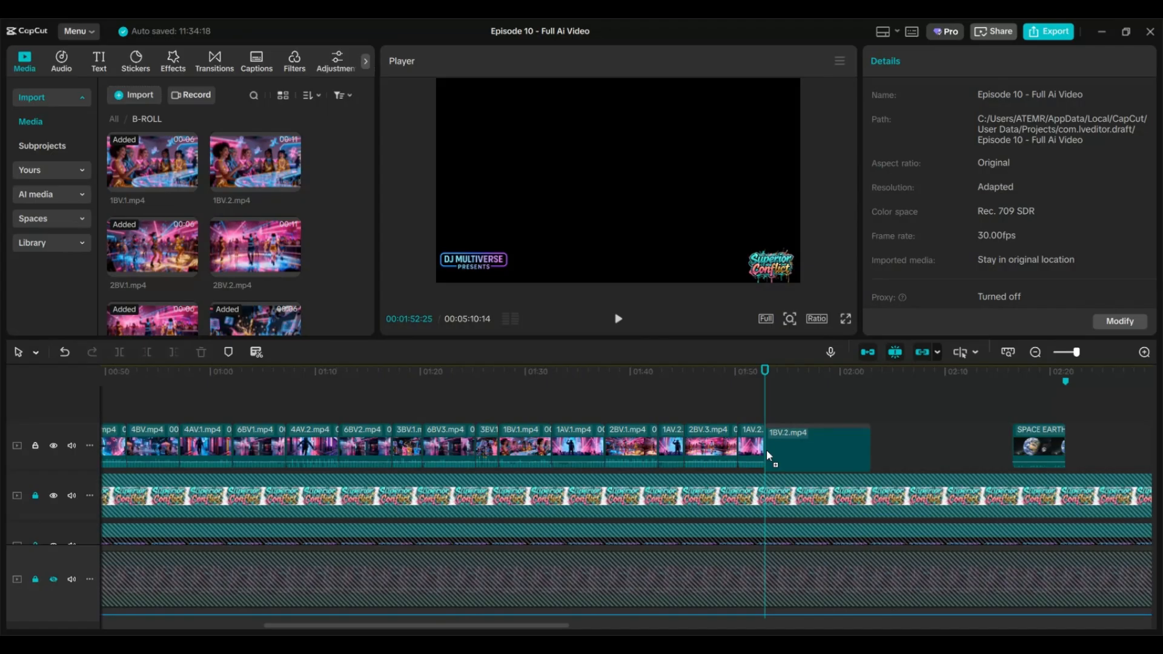
left_click(800, 445)
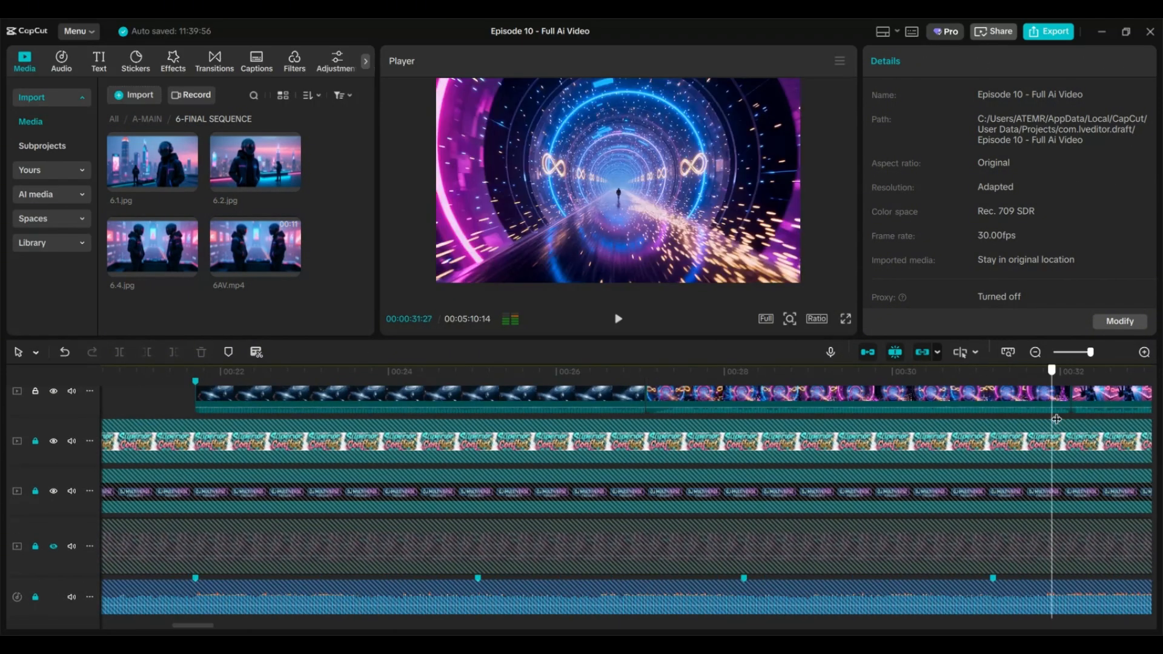
Scrub through the assembled clips from about 00:00:46 onward to check their cuts against the song's beat markers
left_click_drag(193, 626, 273, 626)
left_click(271, 371)
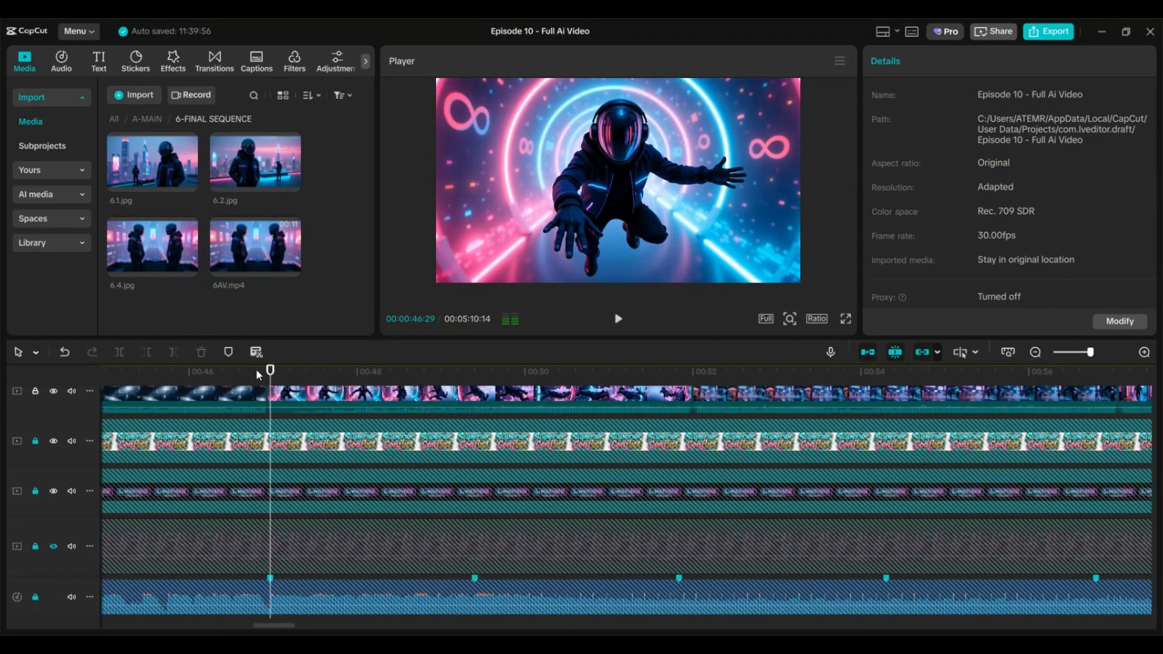
left_click_drag(270, 371, 1021, 370)
left_click_drag(312, 625, 379, 626)
left_click(166, 371)
left_click_drag(167, 370, 1030, 370)
left_click_drag(402, 626, 429, 628)
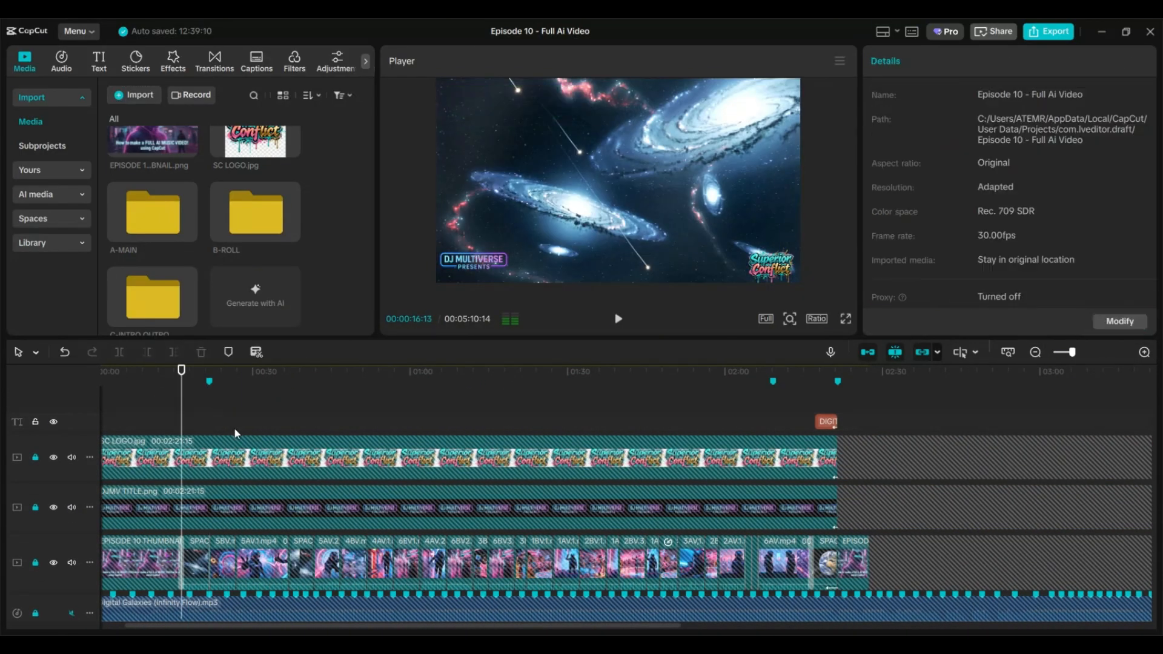
Step backward frame by frame from 00:00:16:13 to 00:00:15:19 to examine the transition between the opening thumbnail and the galaxy clip
left_click_drag(182, 435, 226, 463)
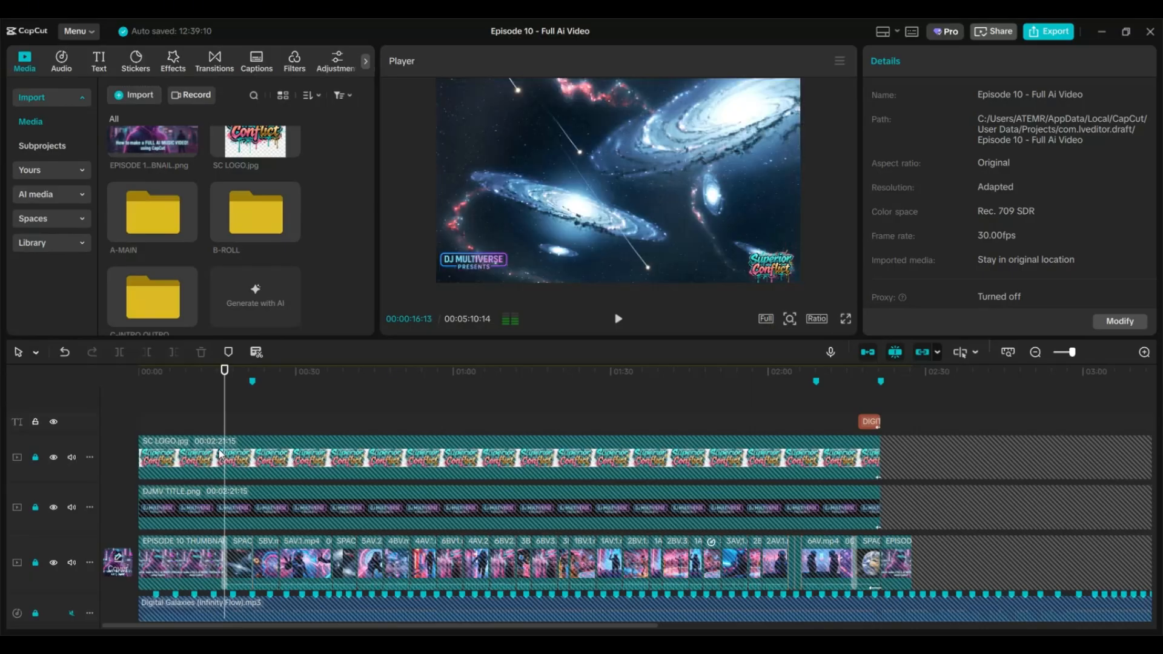
left_click(1146, 354)
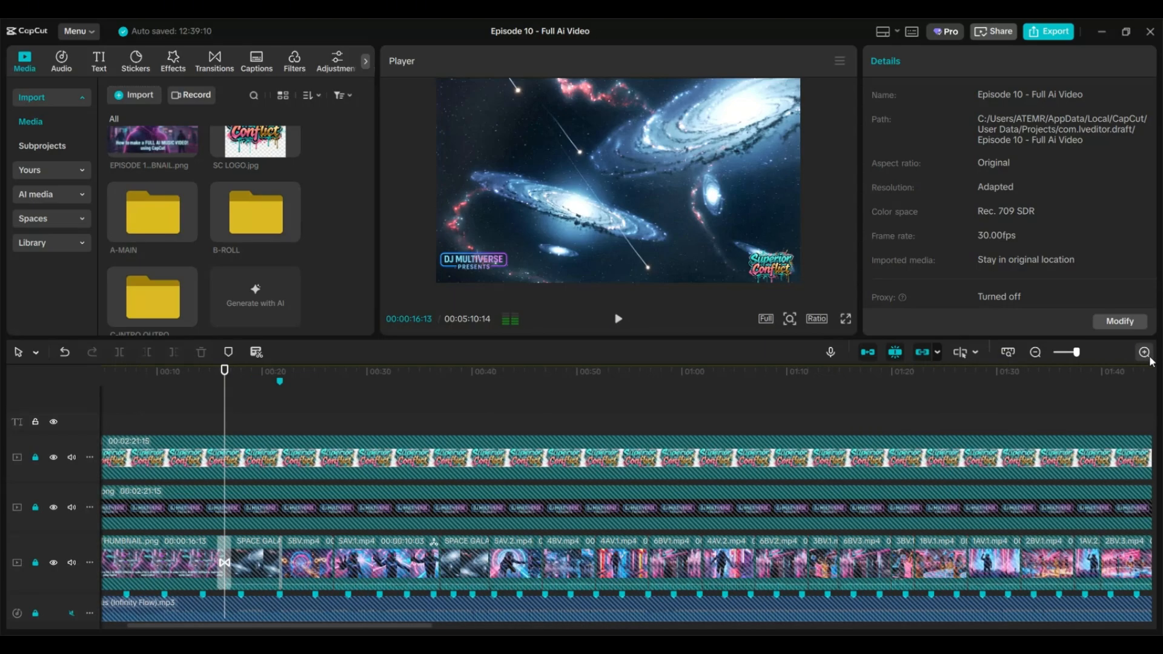
key("Left")
key("Left")
key("Left")
key("Left")
key("Left")
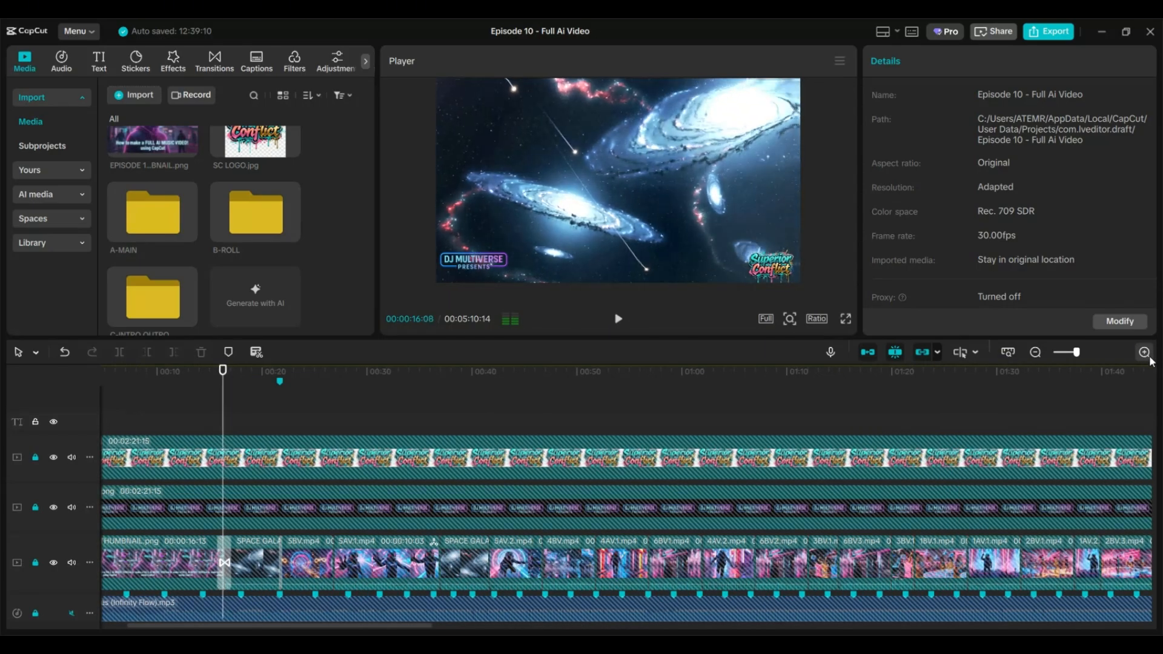
key("Left")
key("Left")
key("Left")
key("Left")
key("Left")
key("Left")
key("Left")
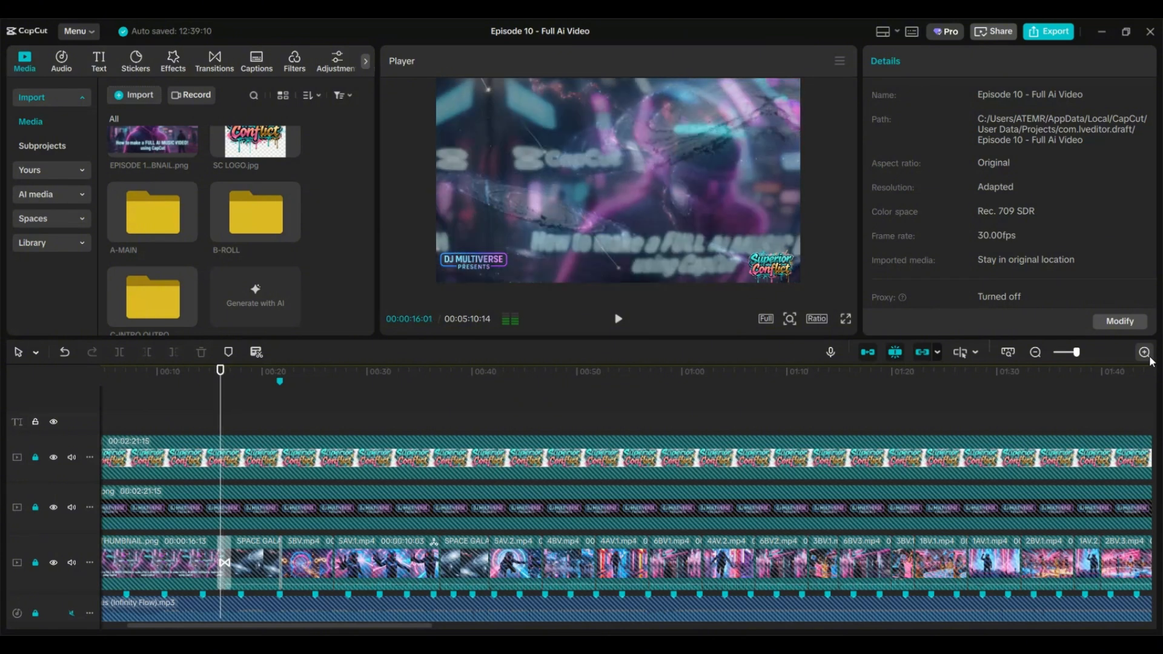
key("Left")
key("Left")
key("Left")
key("Left")
key("Left")
key("Left")
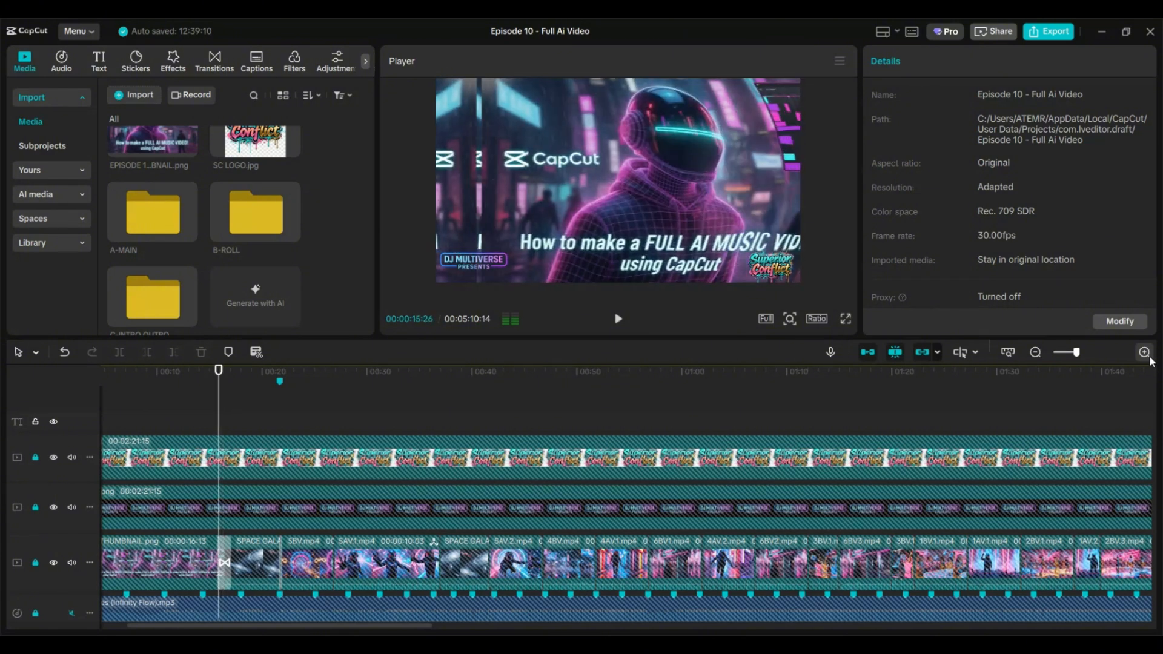
key("Left")
key("Left")
key("Left")
key("Left")
key("Left")
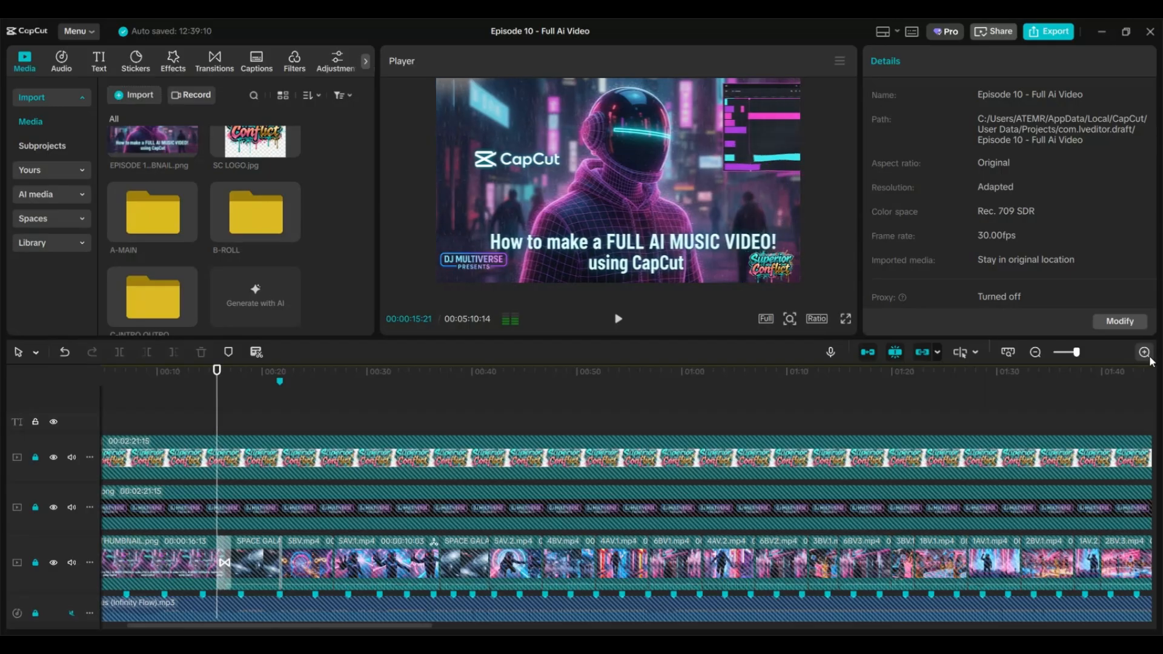
key("Left")
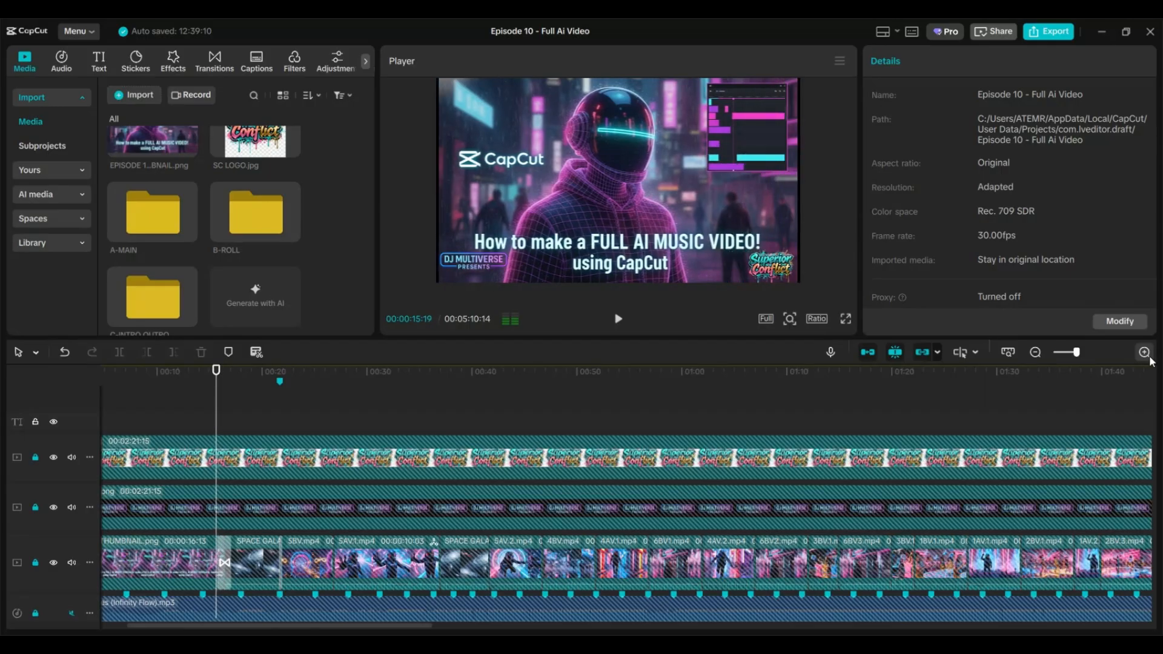
Mark the export range from near the end of the opening thumbnail clip to 00:02:21:15
left_click(151, 573)
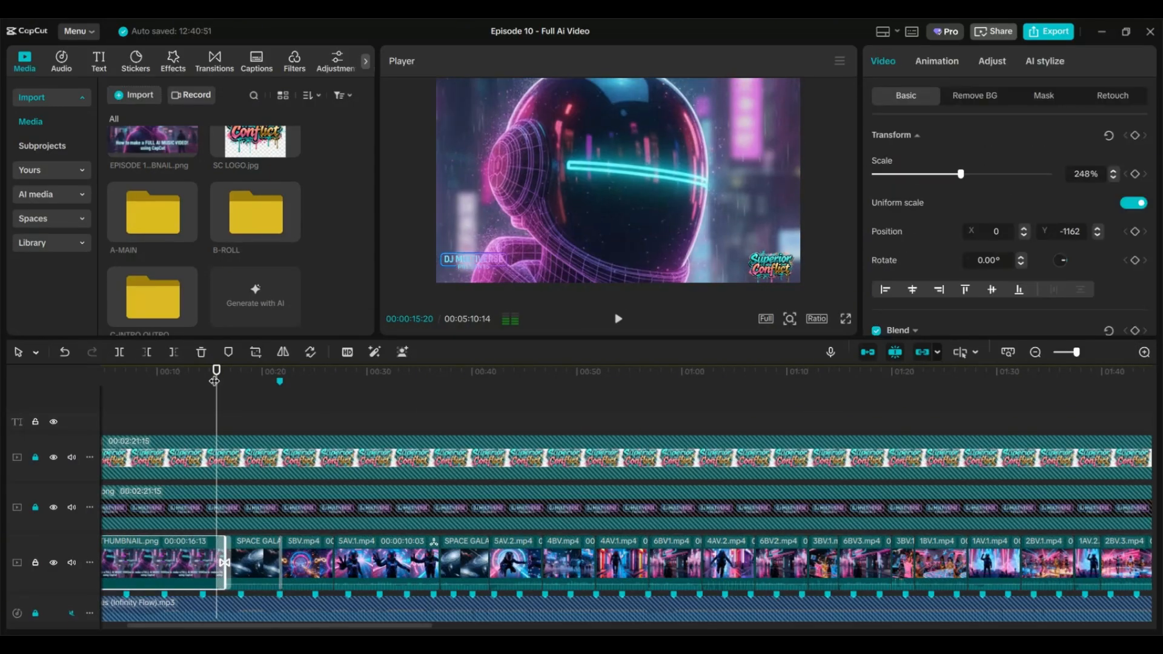
left_click_drag(215, 381, 205, 379)
key("i")
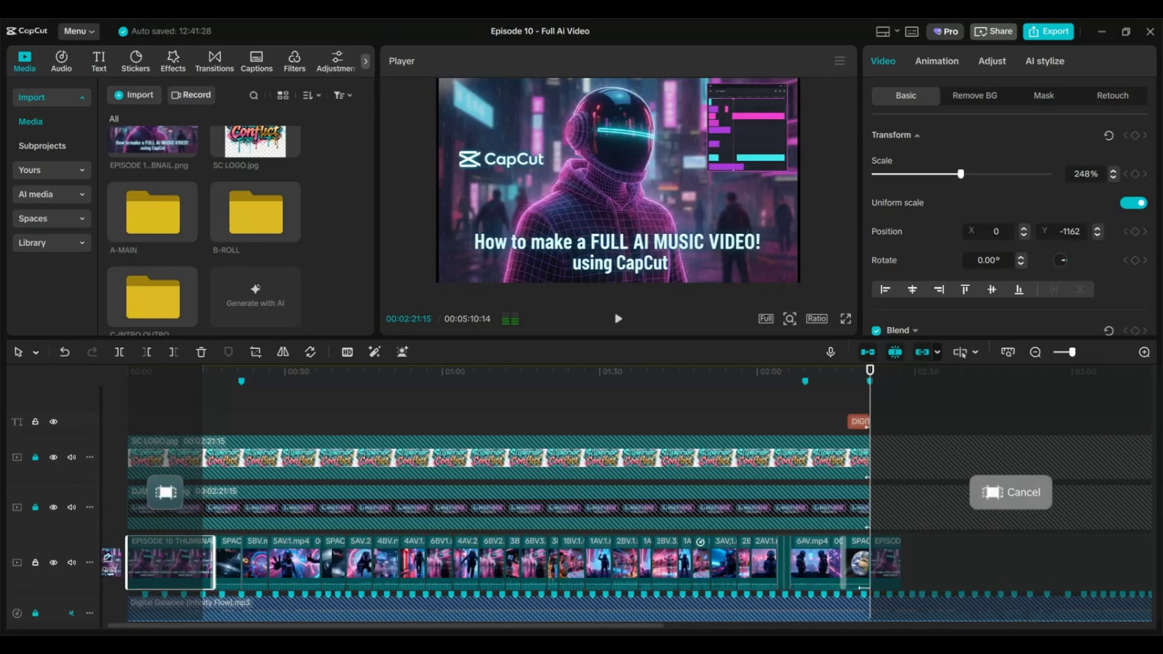
Search the filter library for "cyberpunk", "neon pulse" and "tech", previewing candidate looks on the video
left_click(294, 61)
type("cyberpunk")
key("Return")
left_click(140, 148)
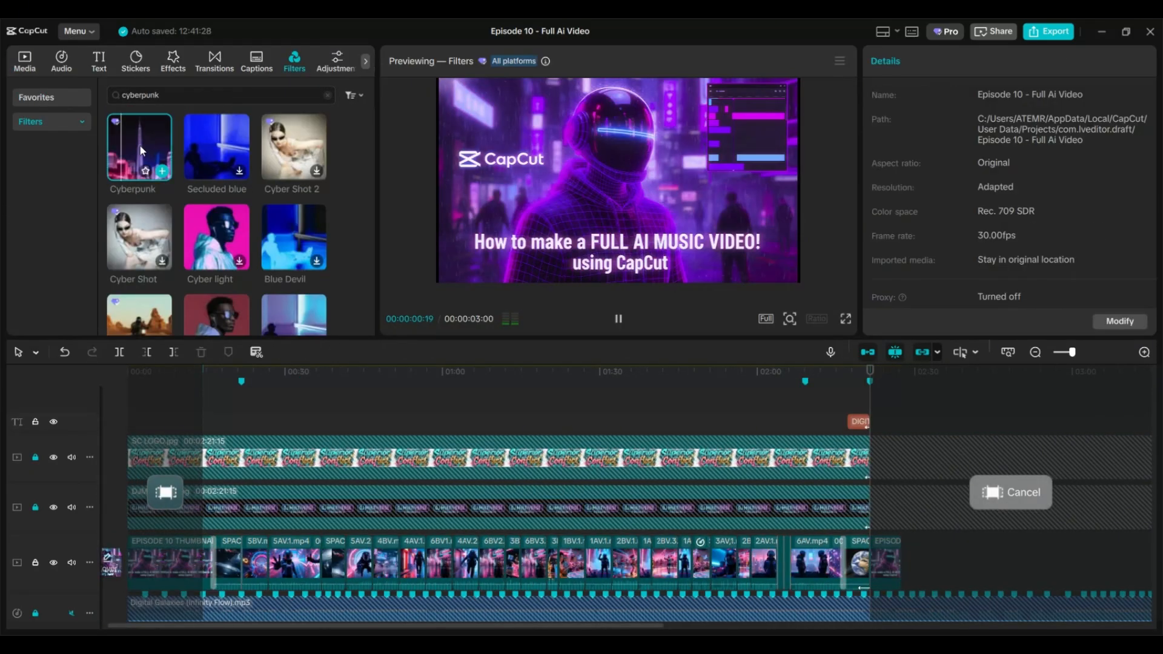
type("2")
key("Return")
type("neon pulse")
key("Return")
left_click(267, 218)
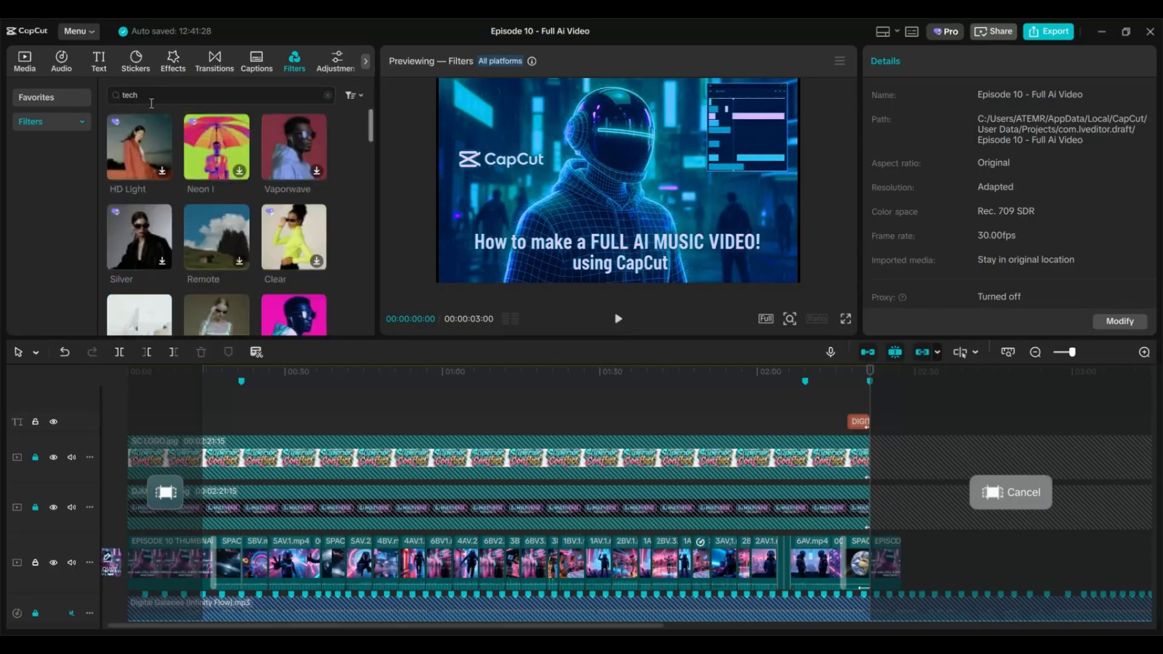
Apply the Cyberpunk filter across the marked range and set its intensity to 25
left_click_drag(148, 148, 870, 447)
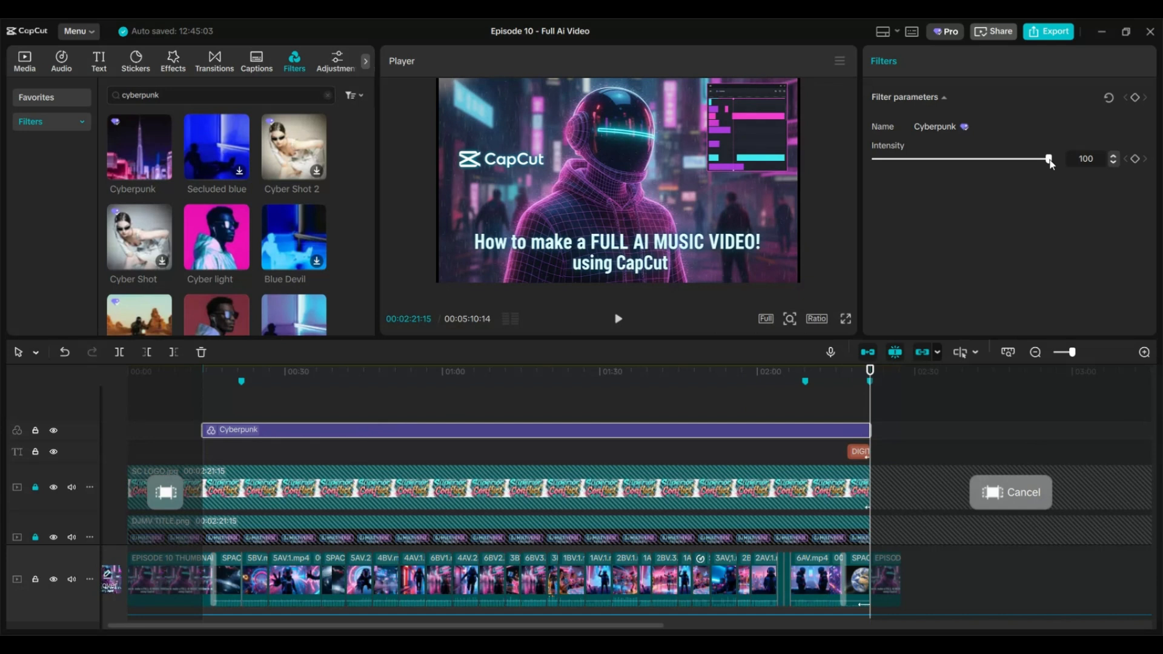
left_click_drag(1050, 160, 921, 163)
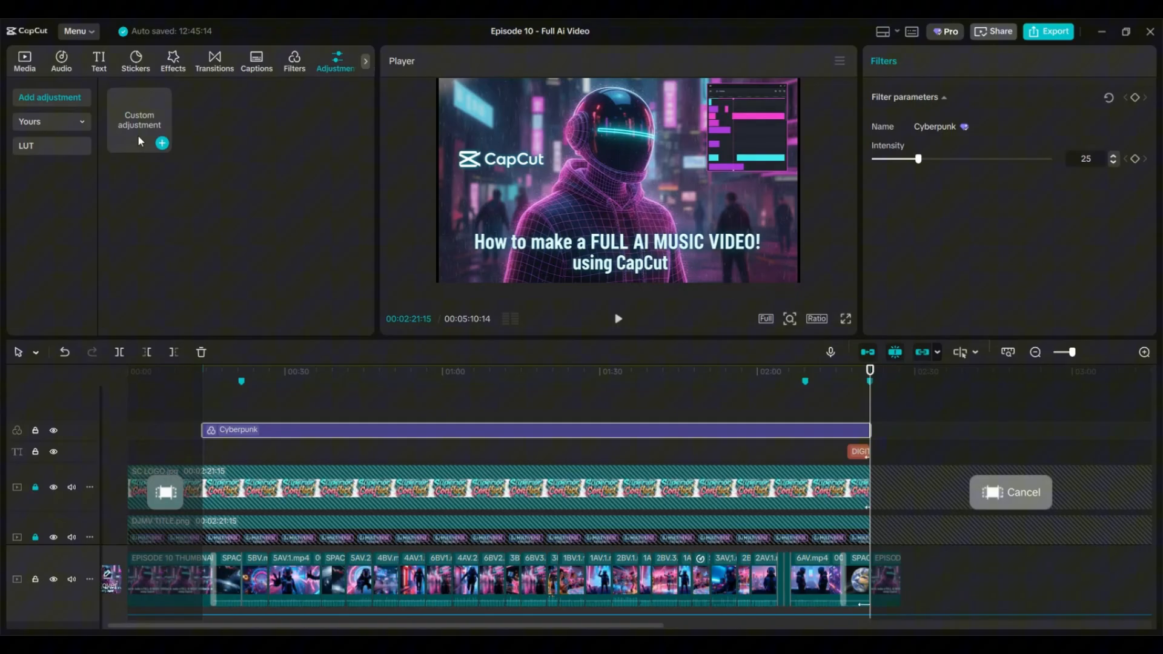
Add a custom adjustment layer over the full length of the Cyberpunk filter and enable Auto adjust at intensity 80
left_click_drag(137, 135, 210, 430)
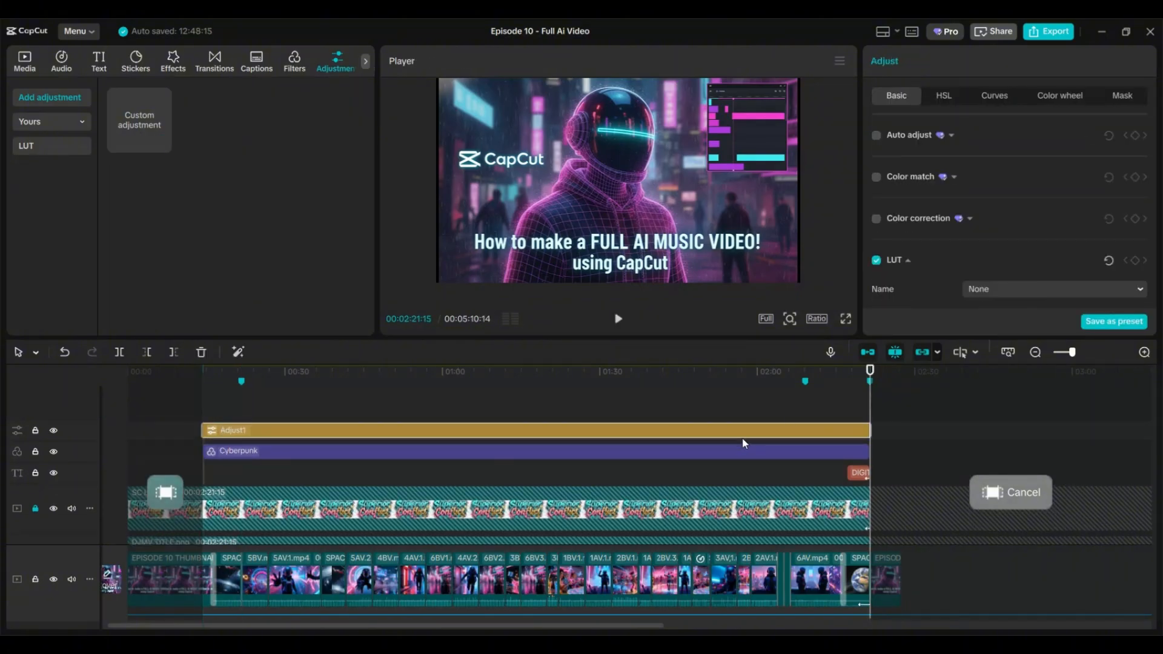
scroll(972, 200, "down", 7)
scroll(1056, 240, "up", 6)
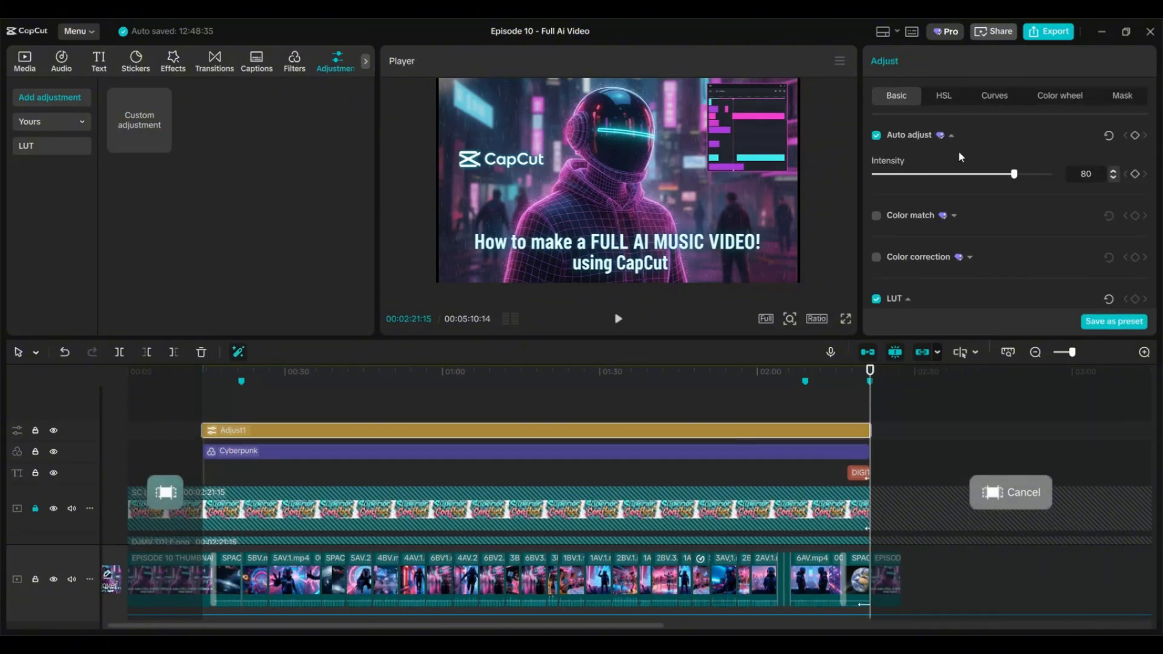
Set the adjustment layer's Contrast to 10, Highlight to -5 and Shadow to 10
scroll(1043, 179, "down", 5)
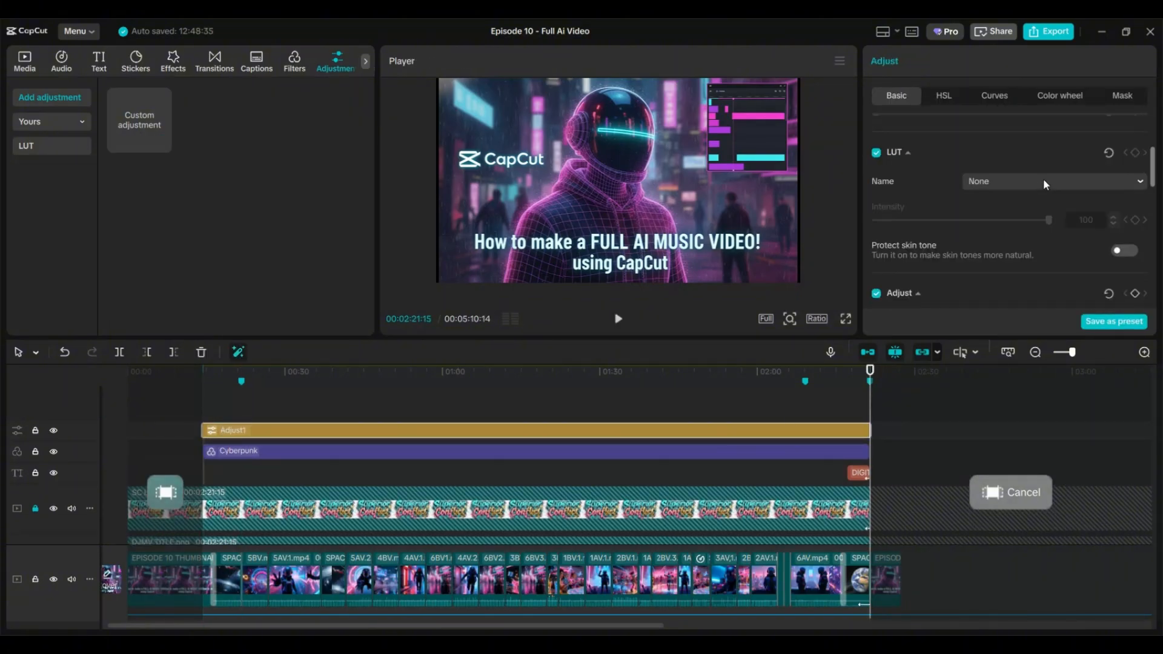
scroll(1076, 206, "down", 1)
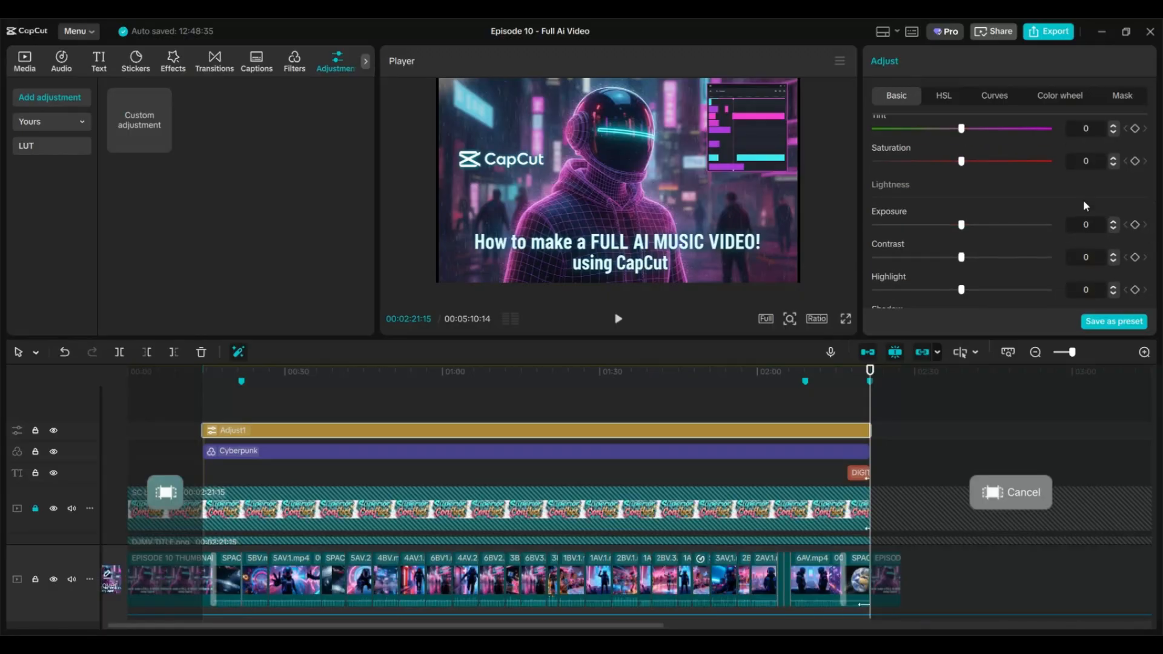
scroll(1094, 254, "down", 4)
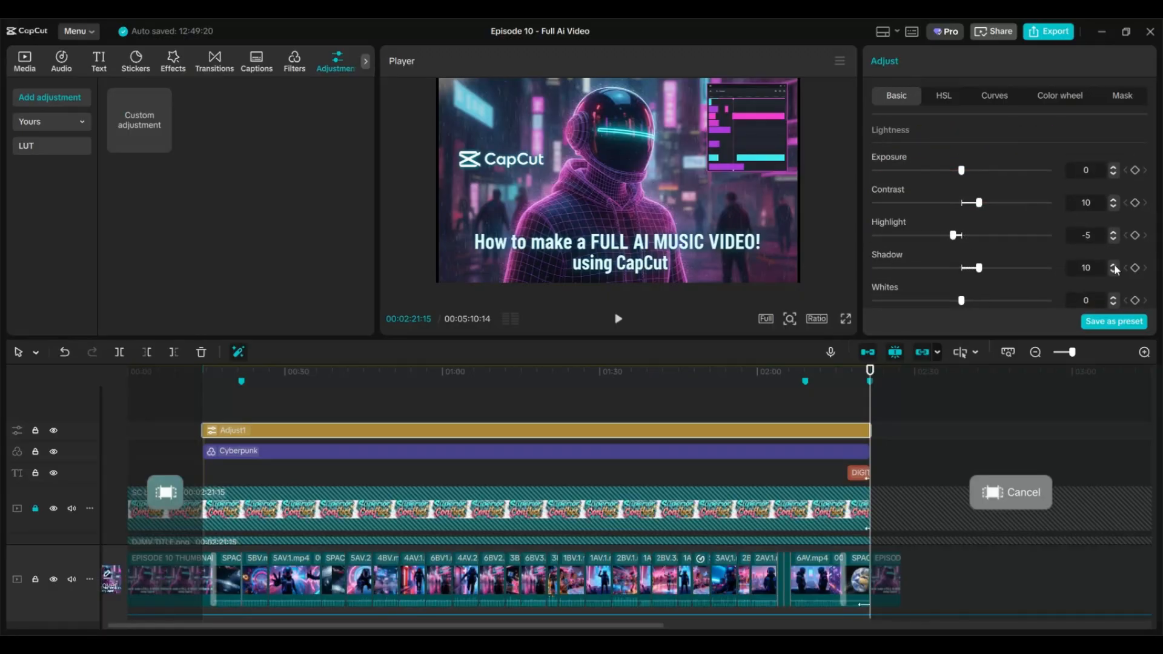
scroll(1049, 219, "up", 3)
scroll(1052, 224, "down", 3)
scroll(1048, 250, "up", 8)
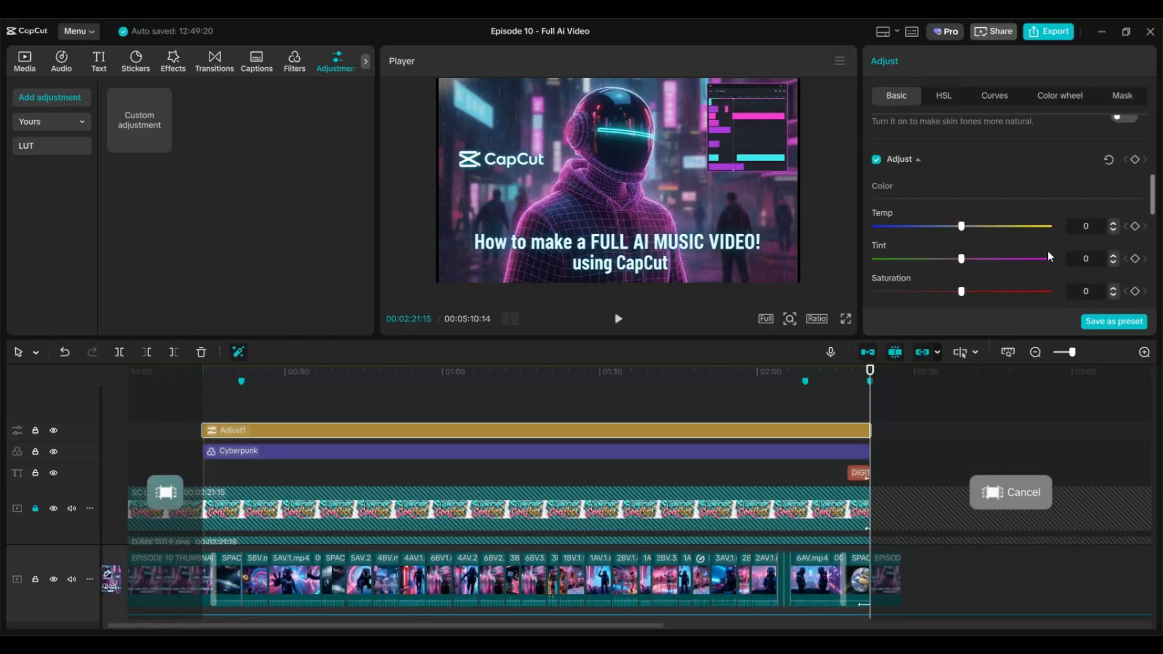
Set the adjustment layer's Sharpen to 5 and look over its HSL and Mask settings
scroll(1064, 241, "down", 10)
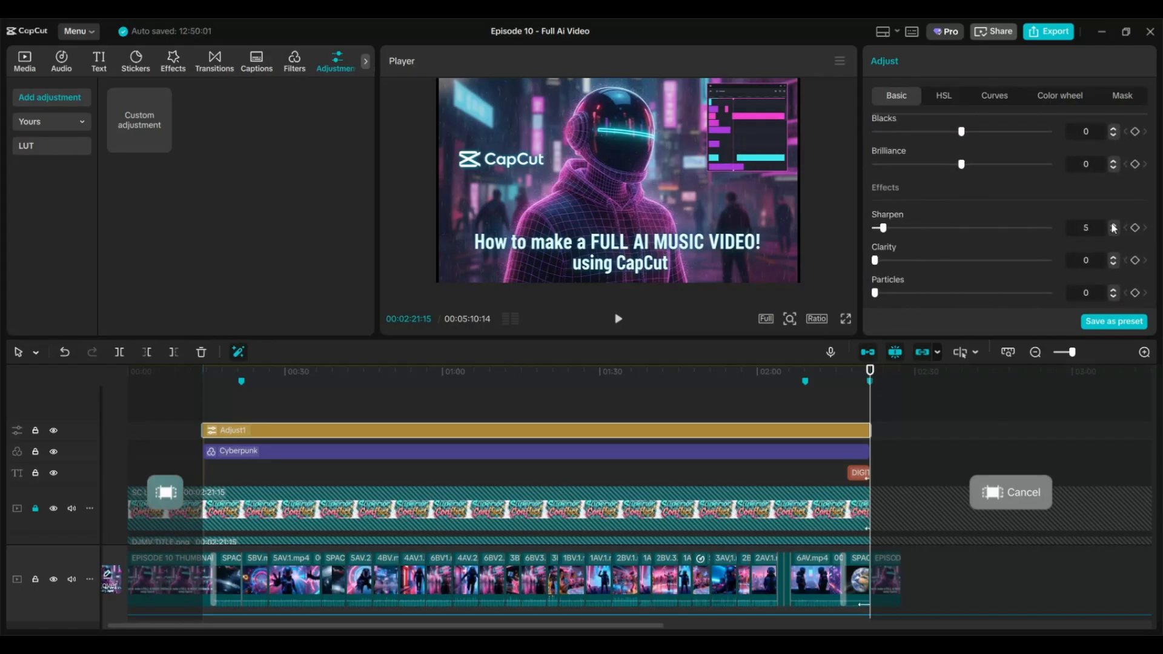
scroll(1109, 235, "up", 7)
left_click(944, 96)
left_click(1121, 97)
left_click(897, 95)
scroll(965, 202, "down", 9)
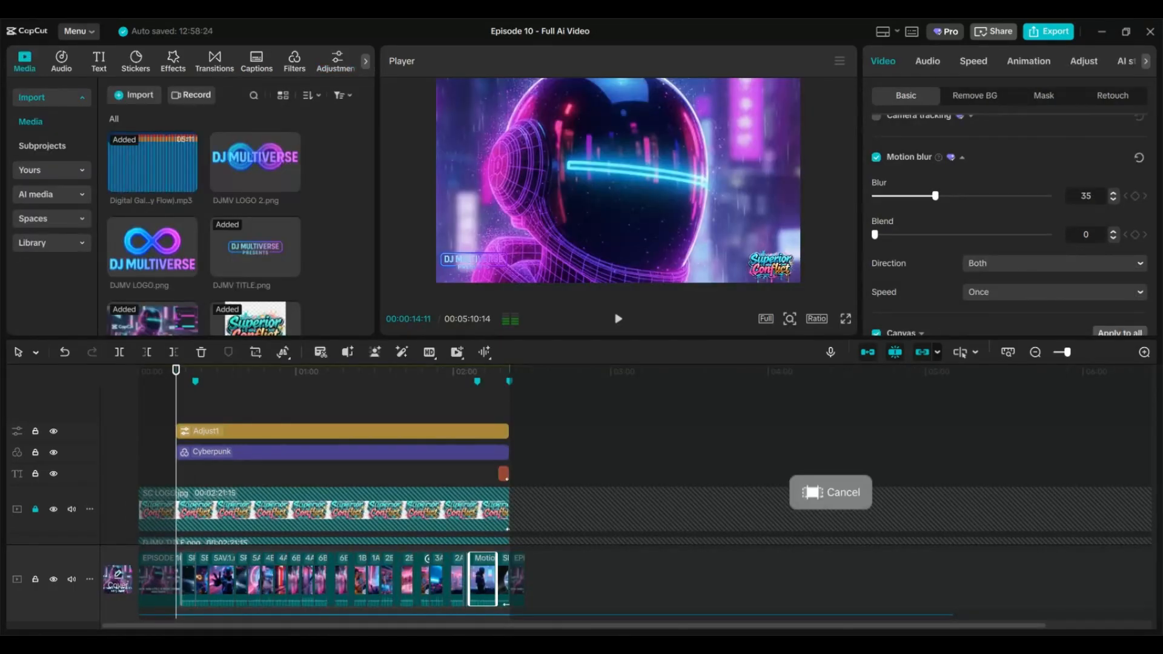
Export the video as "DJ MV - Cinematic Music Video Digital Galaxies" in 1080P, H.264, mp4 at 30fps
left_click(1051, 31)
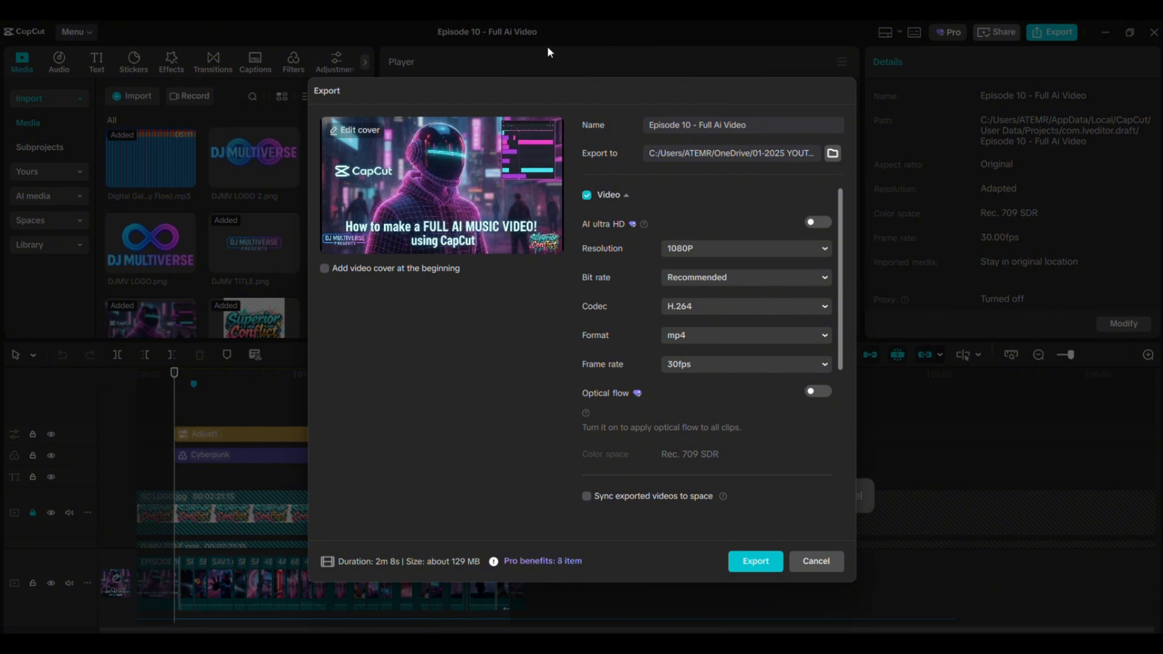
left_click_drag(754, 125, 621, 115)
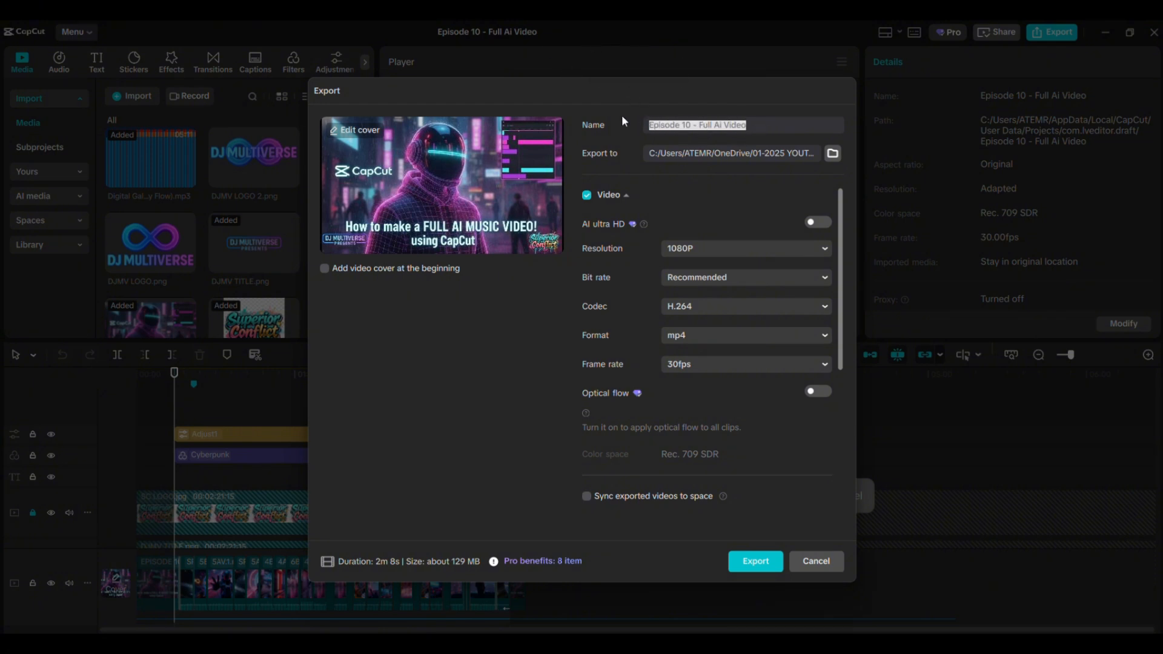
type("DJ MV -")
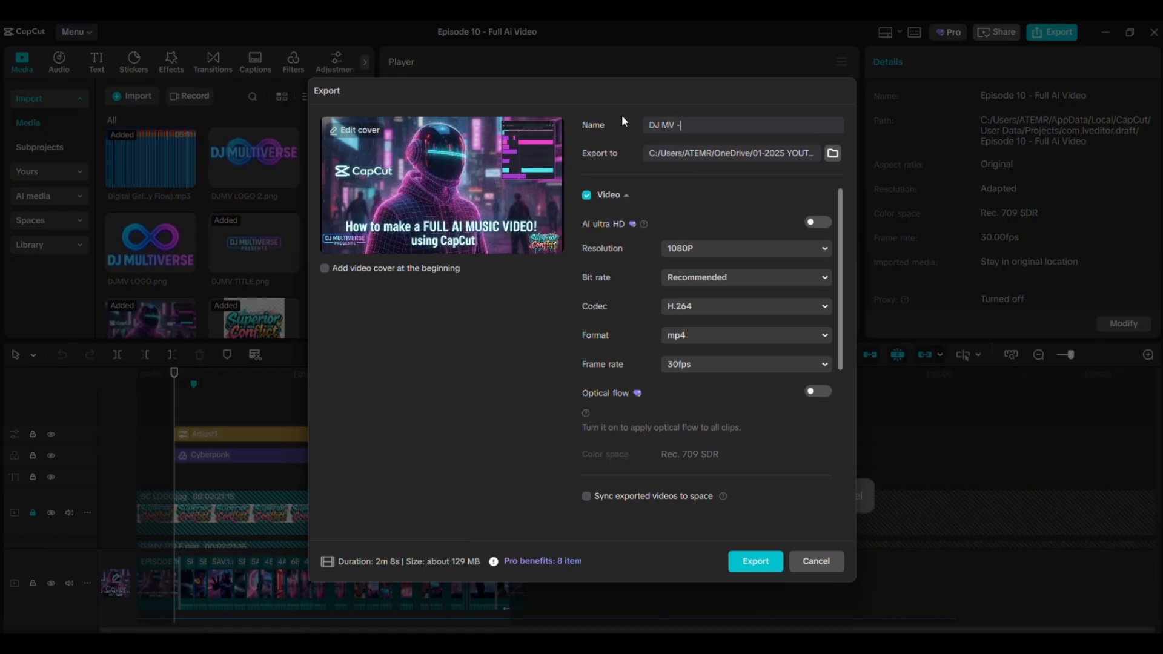
type(" Cinematic Music Video Digital Galaxies")
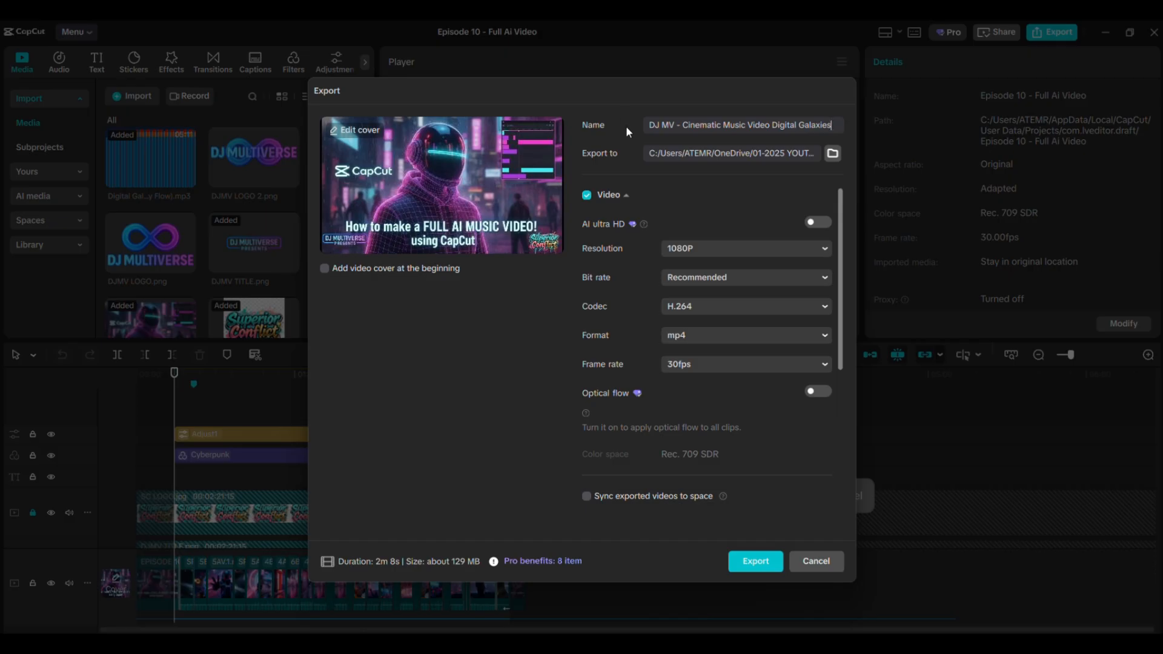
left_click(762, 565)
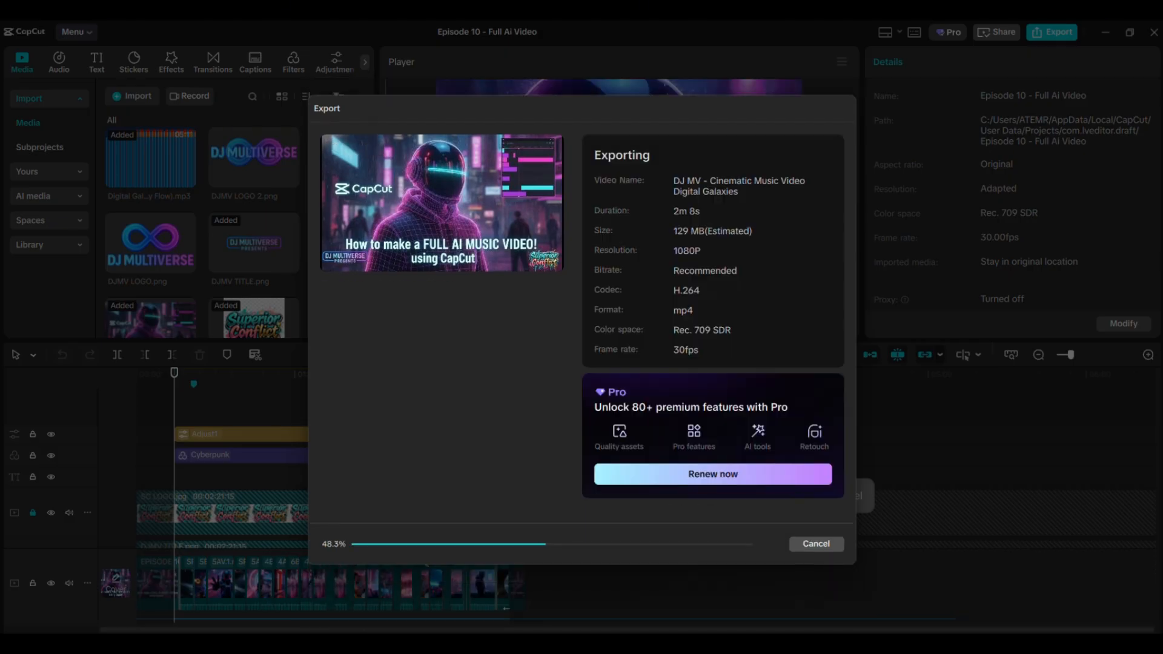